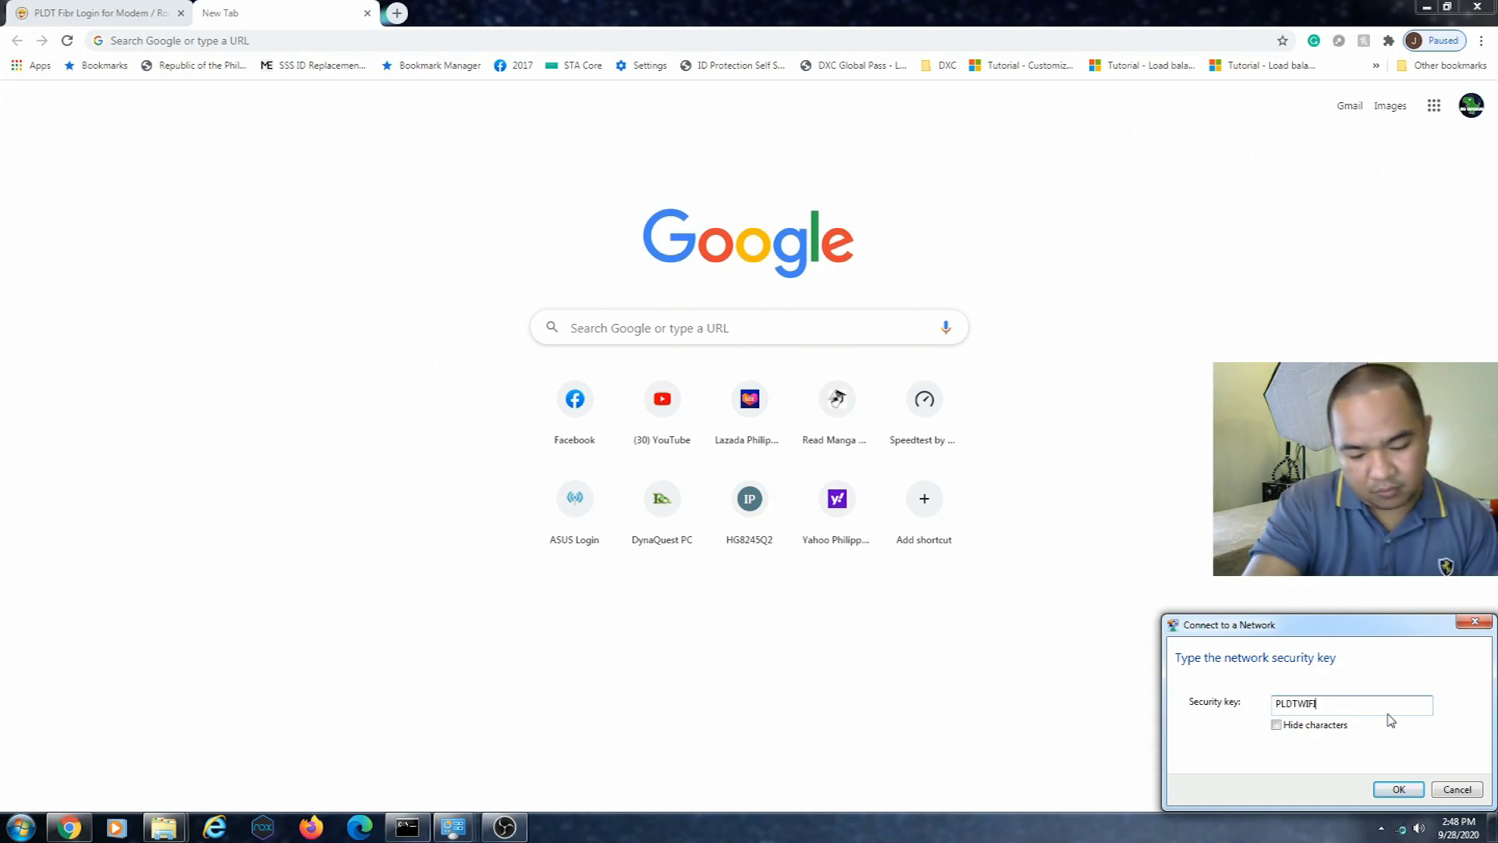
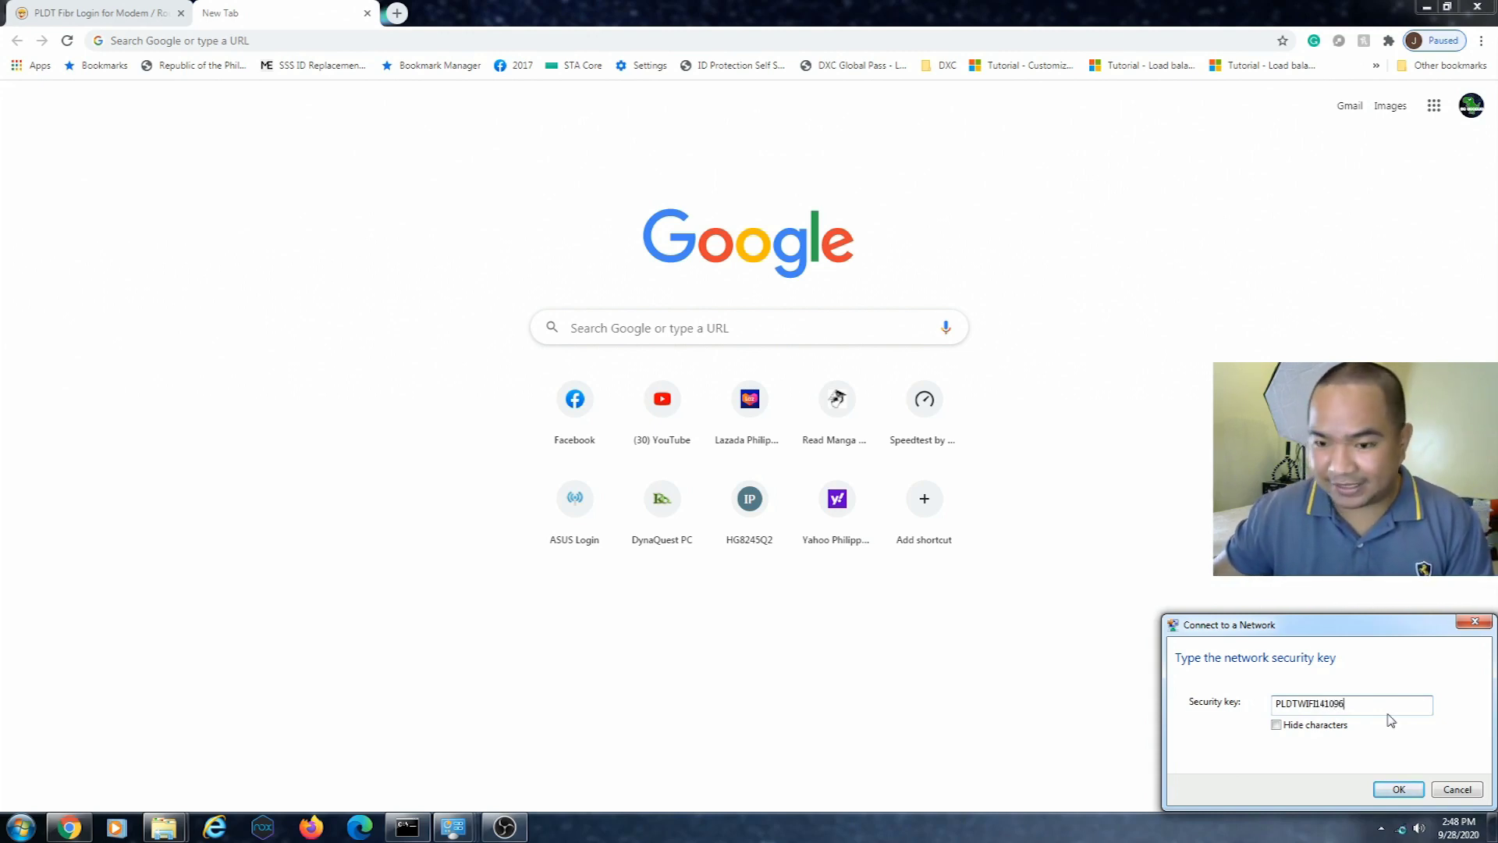
- Join PLDTHOMEDSL47032 with its Wi-Fi security key, confirm it shows Connected, and bring up Command Prompt
key("Return")
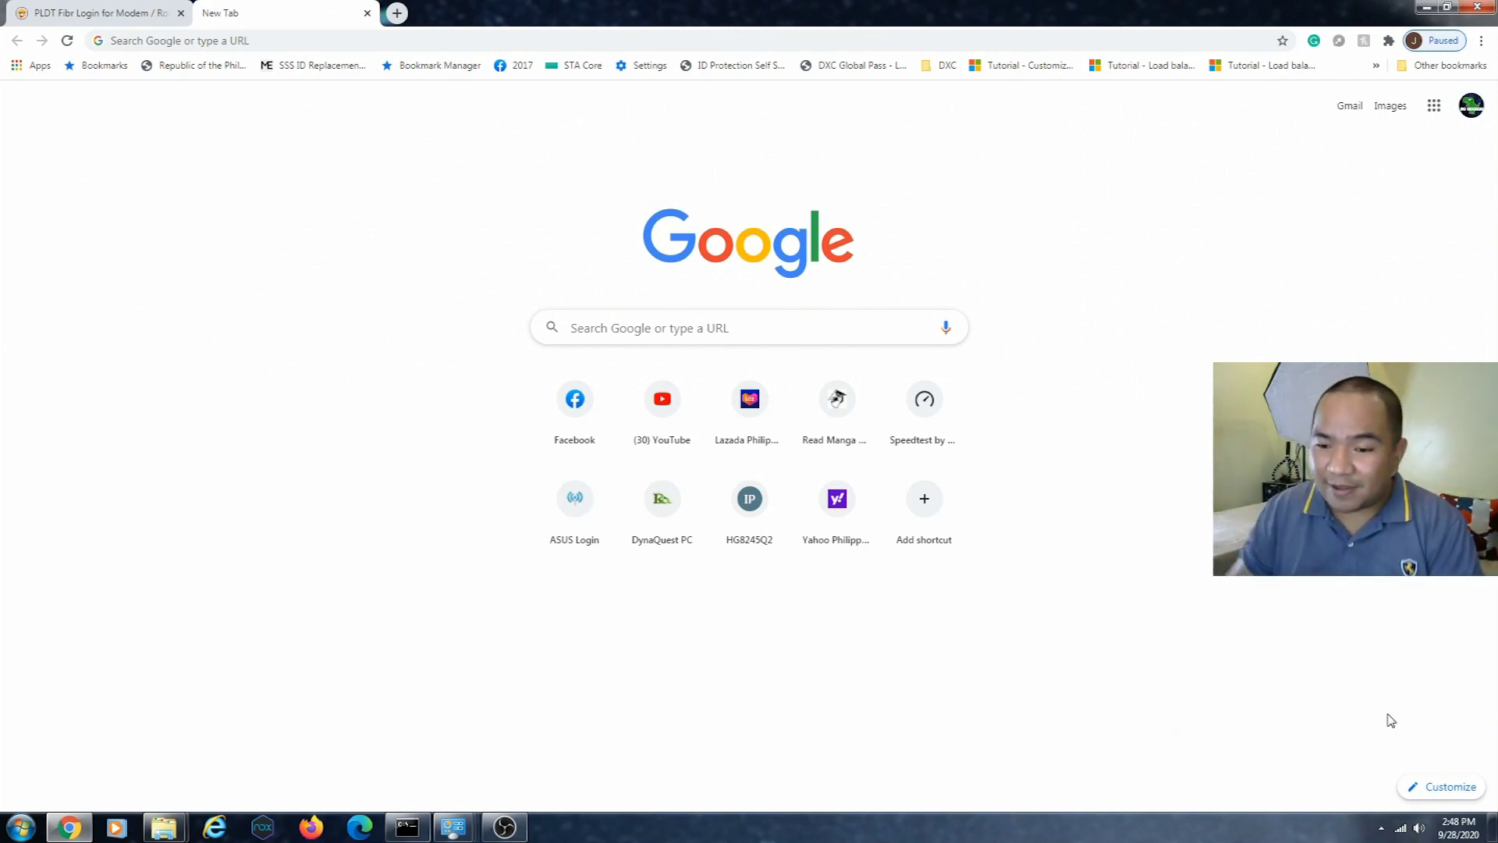
left_click(1401, 828)
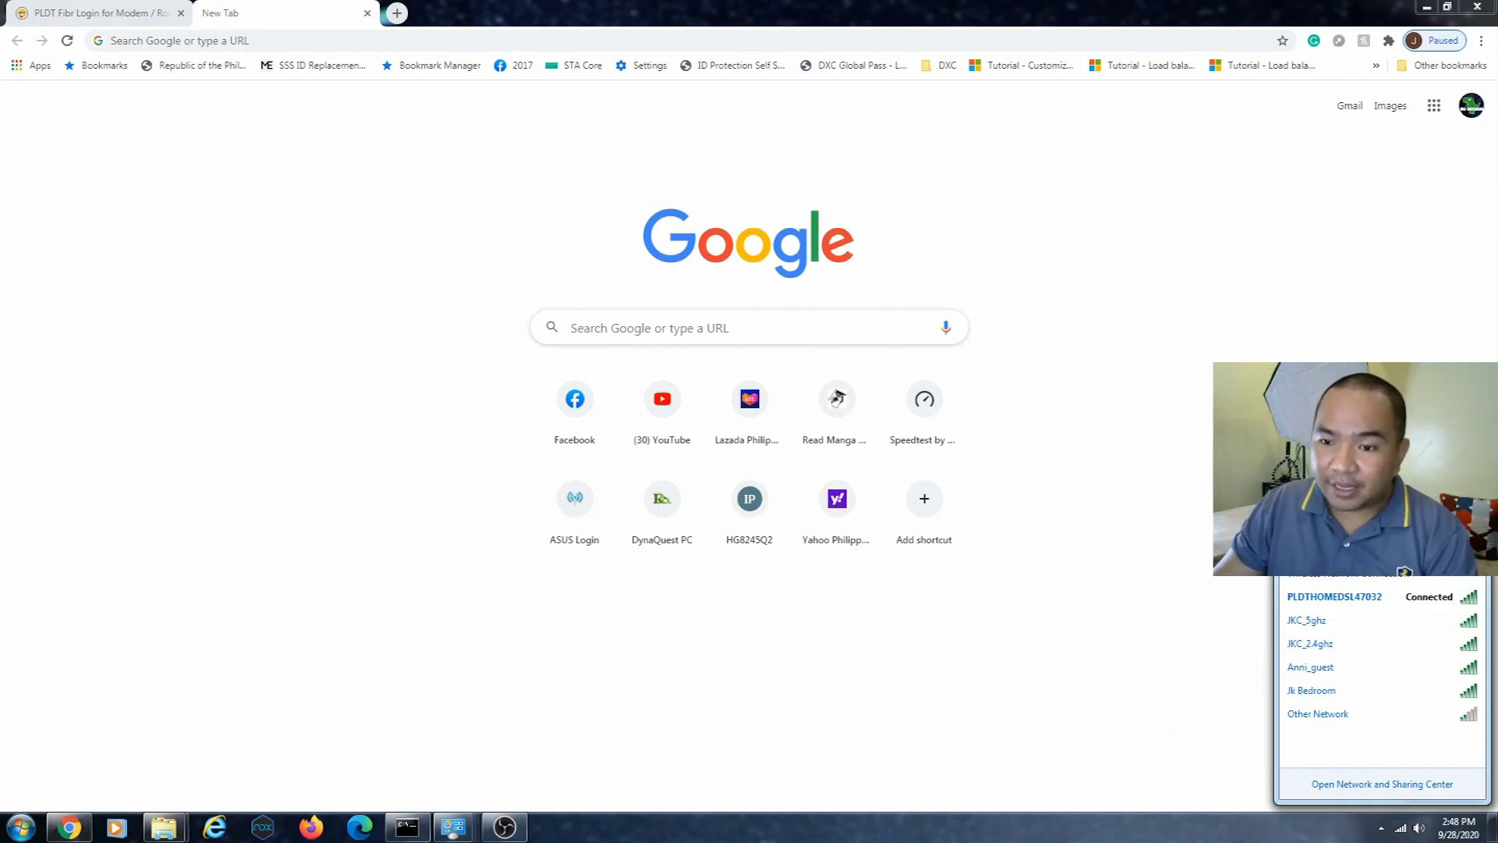
left_click(406, 828)
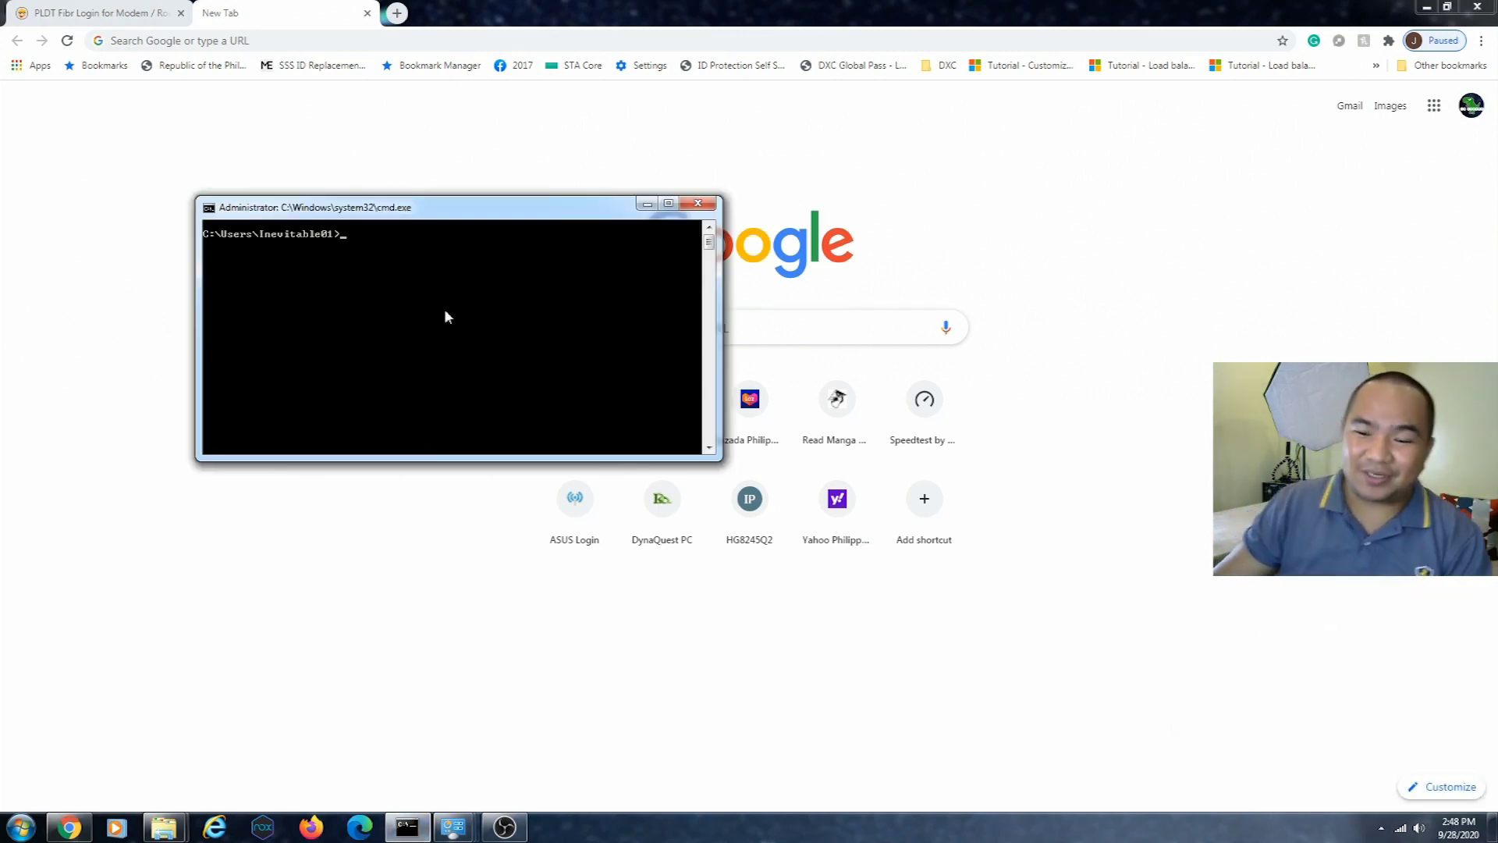
- Ping google.com to test internet access, check the Wi-Fi list, and minimize Command Prompt
type("ping")
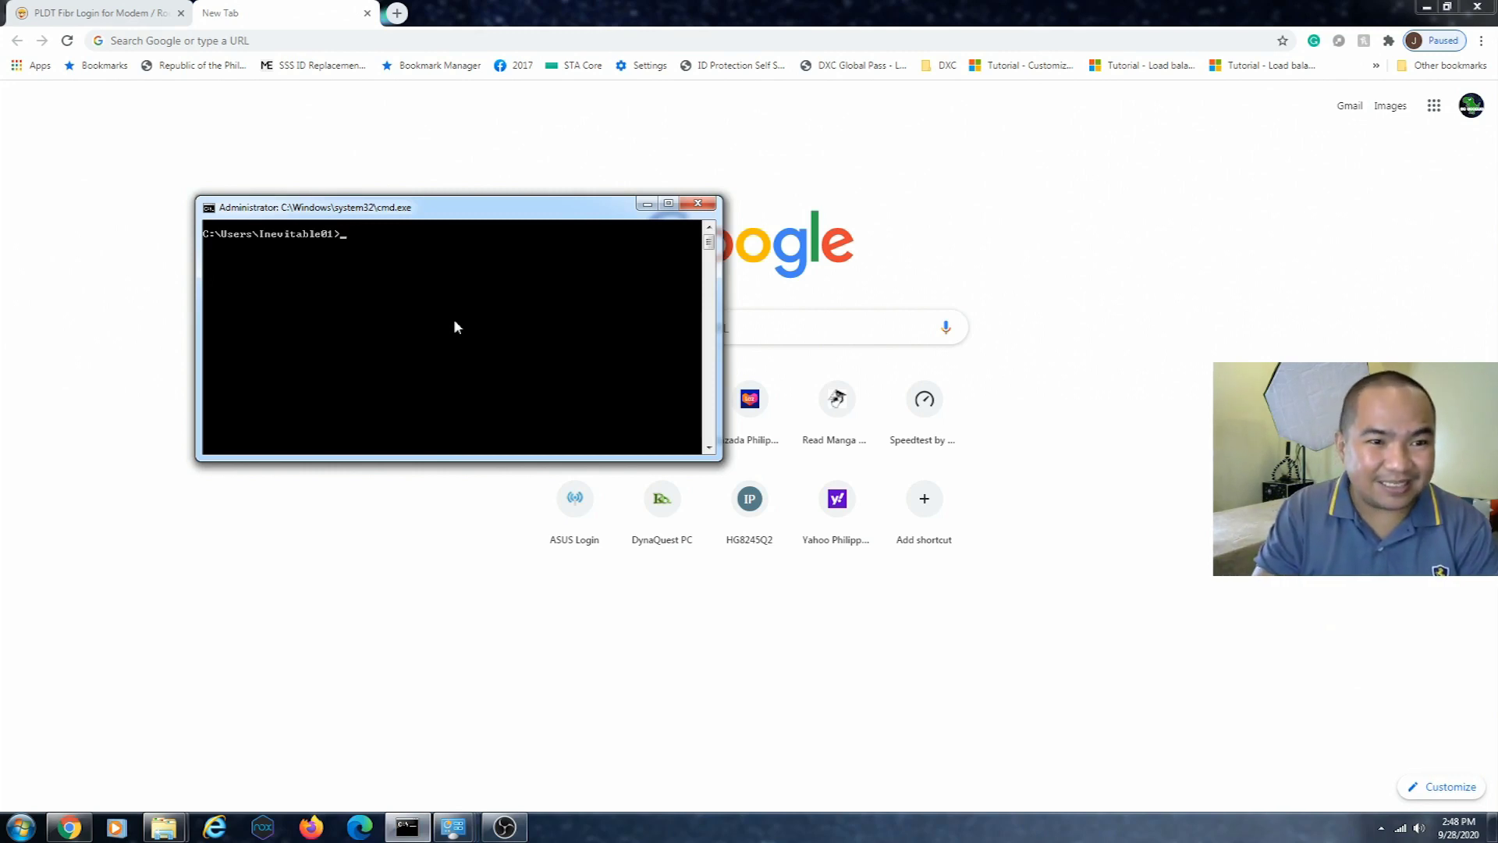
type(" go")
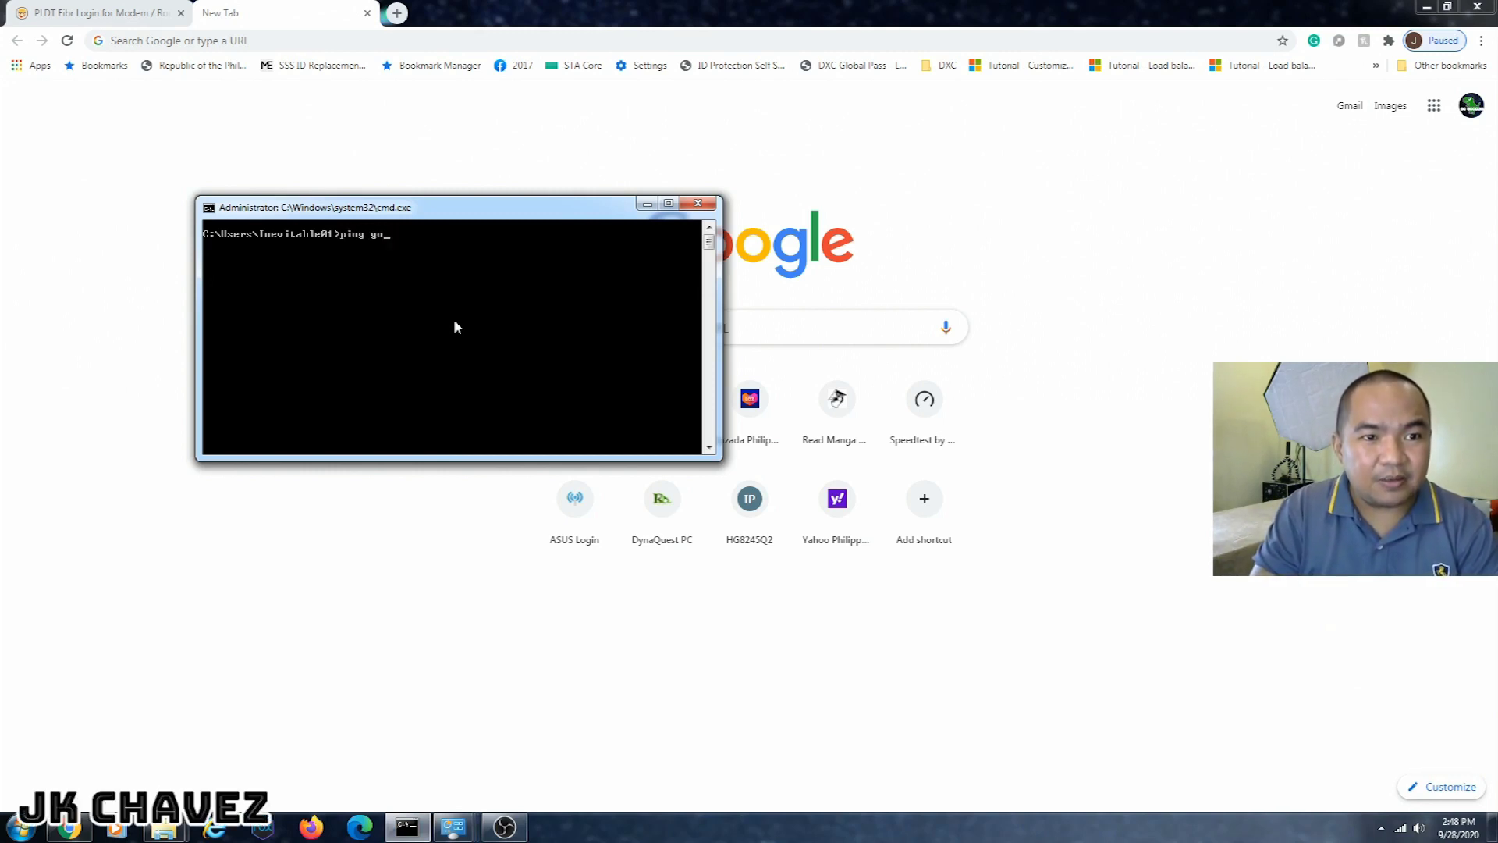
type("ogle.com")
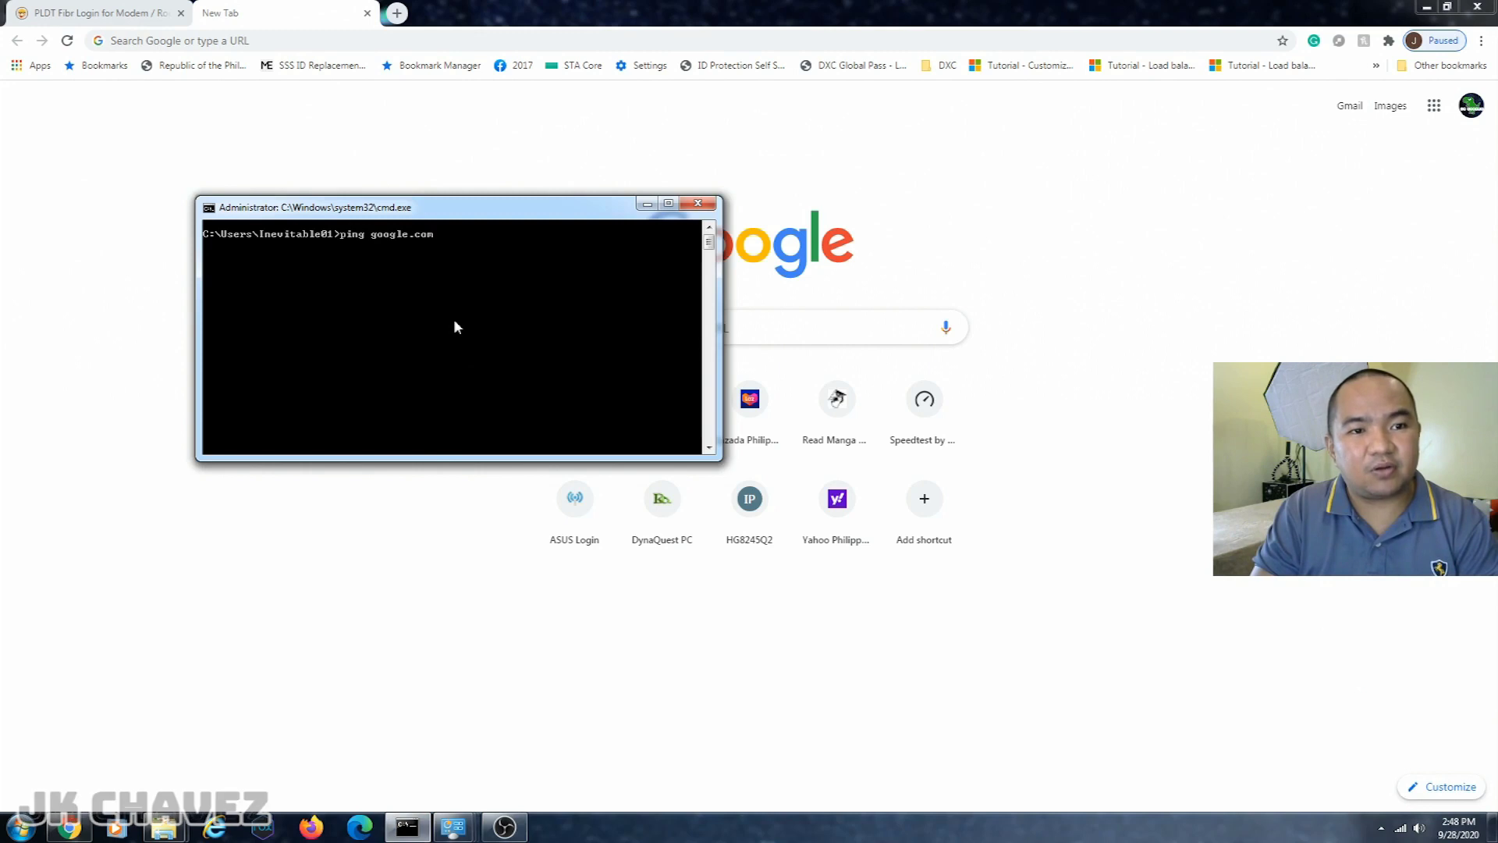
key("Return")
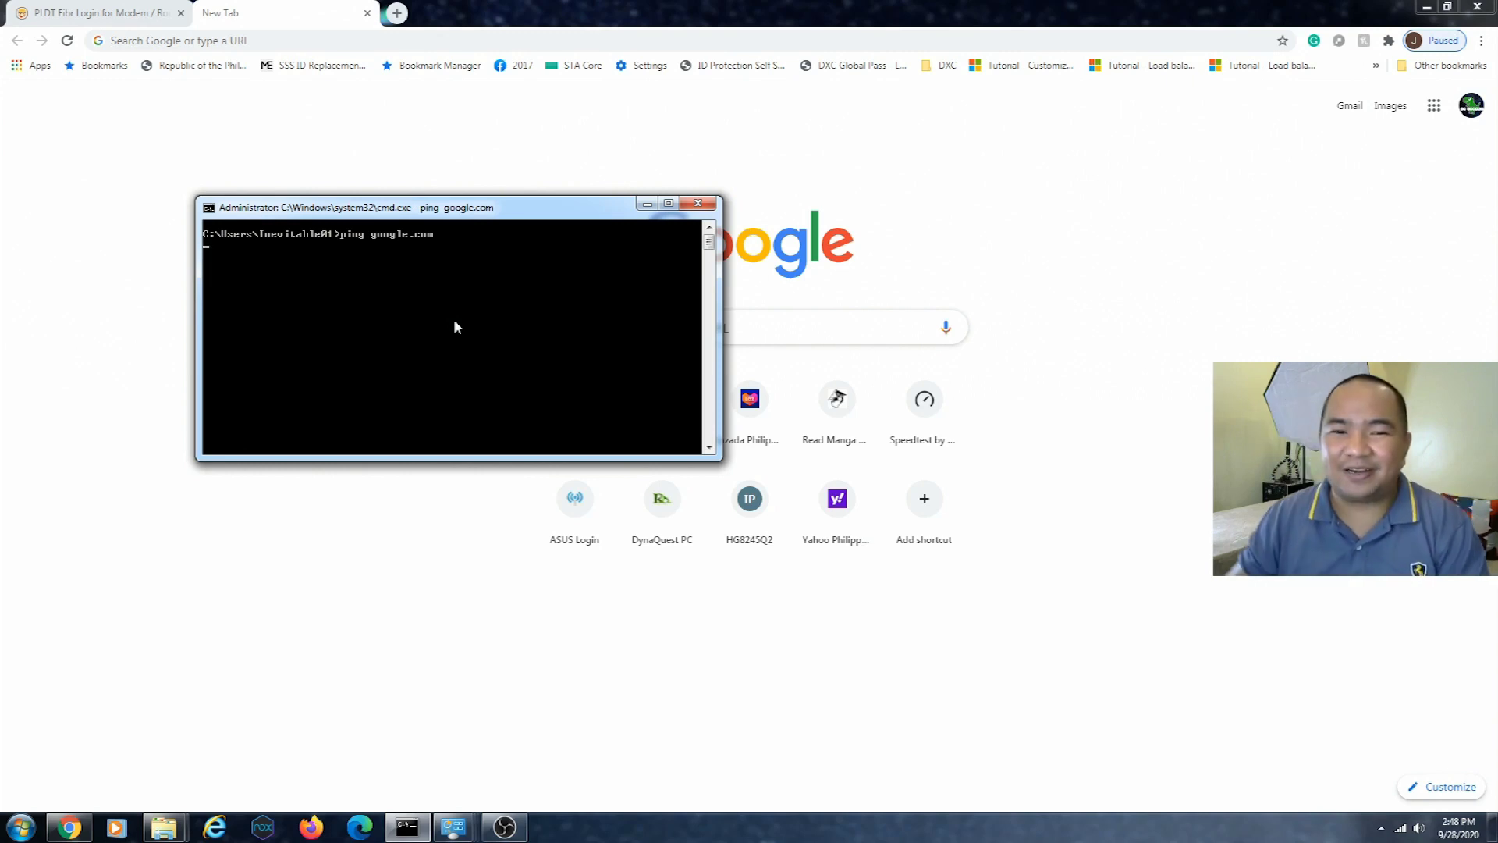
left_click(1400, 829)
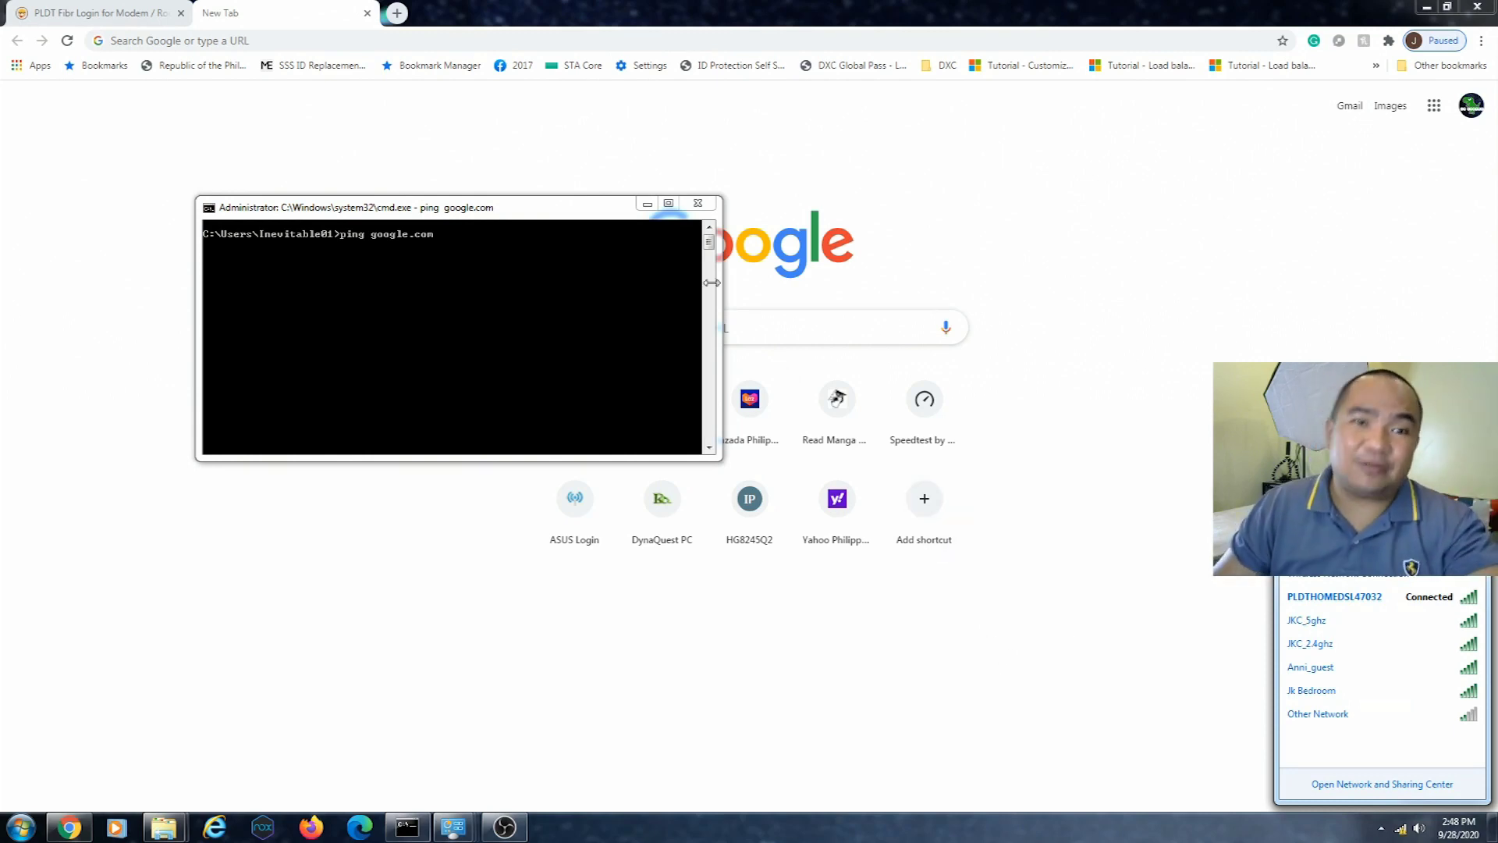
left_click(646, 204)
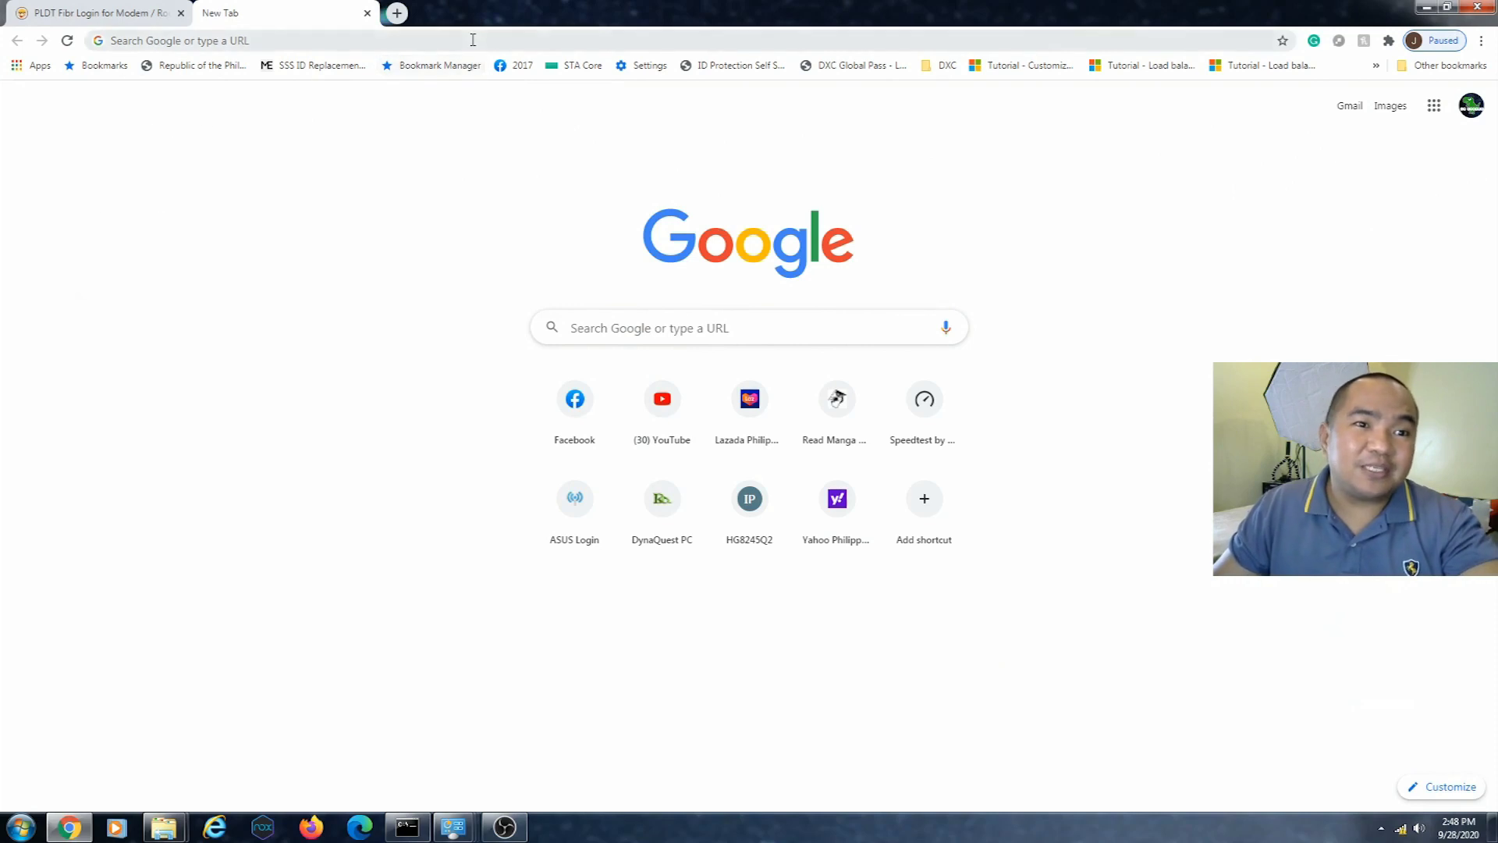
left_click(473, 40)
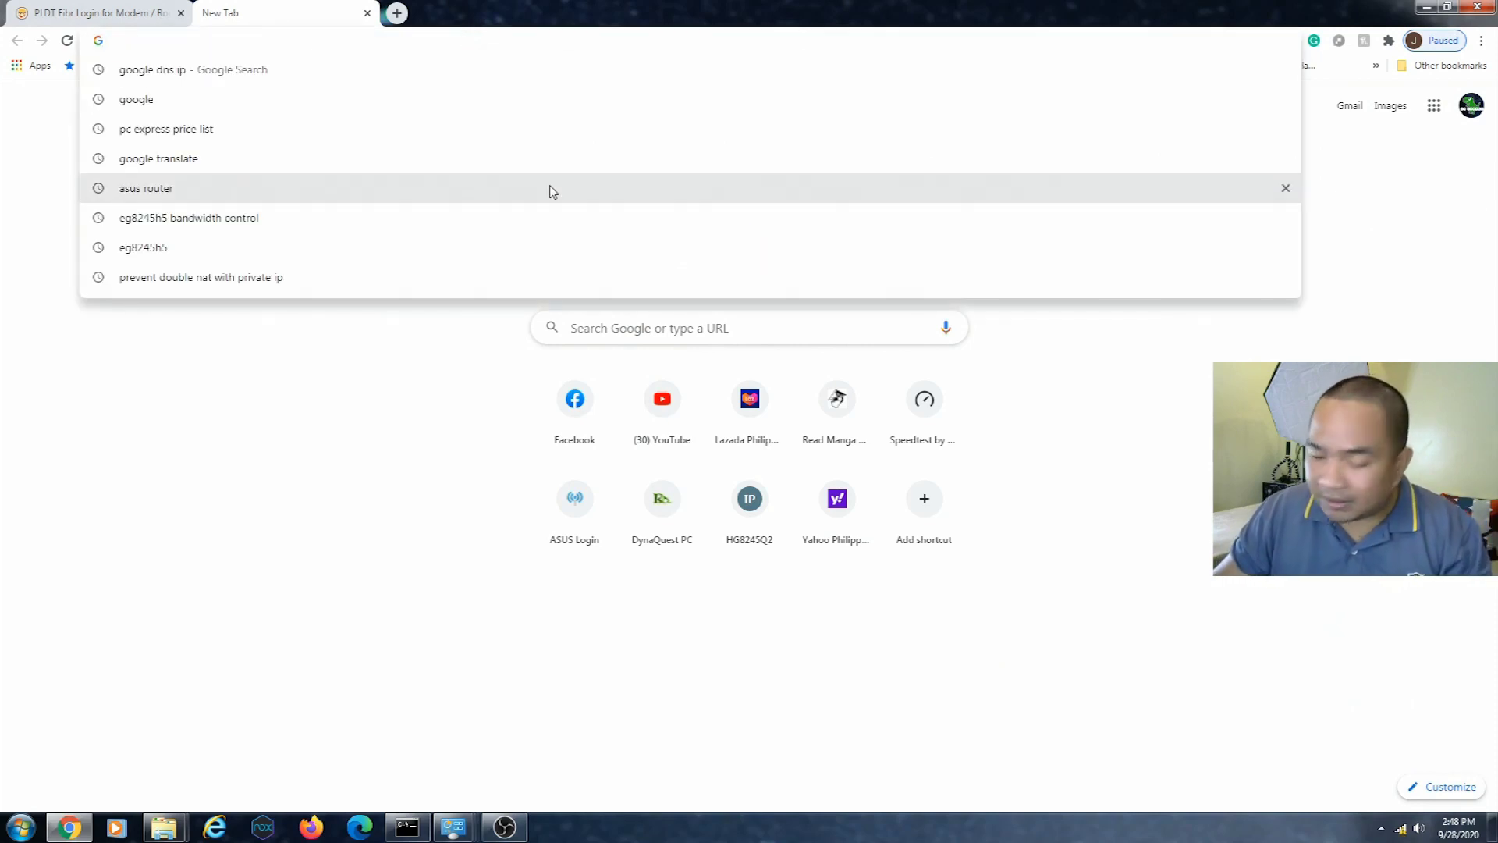
- Check the PLDTHOMEDSL47032 connection details: IPv4 192.168.1.2, default gateway 192.168.1.1
left_click(1001, 745)
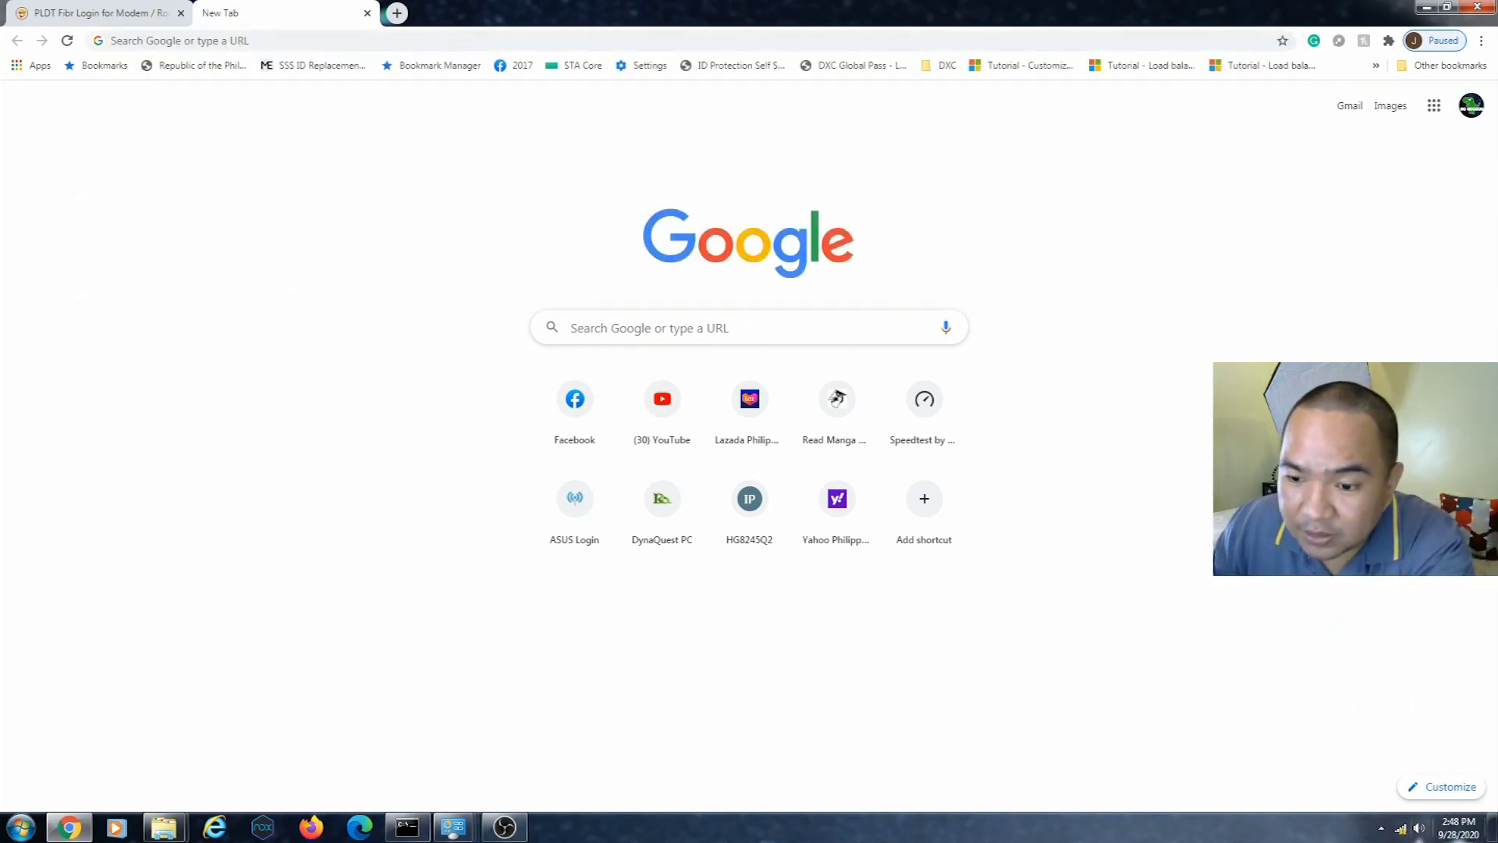
left_click(1401, 830)
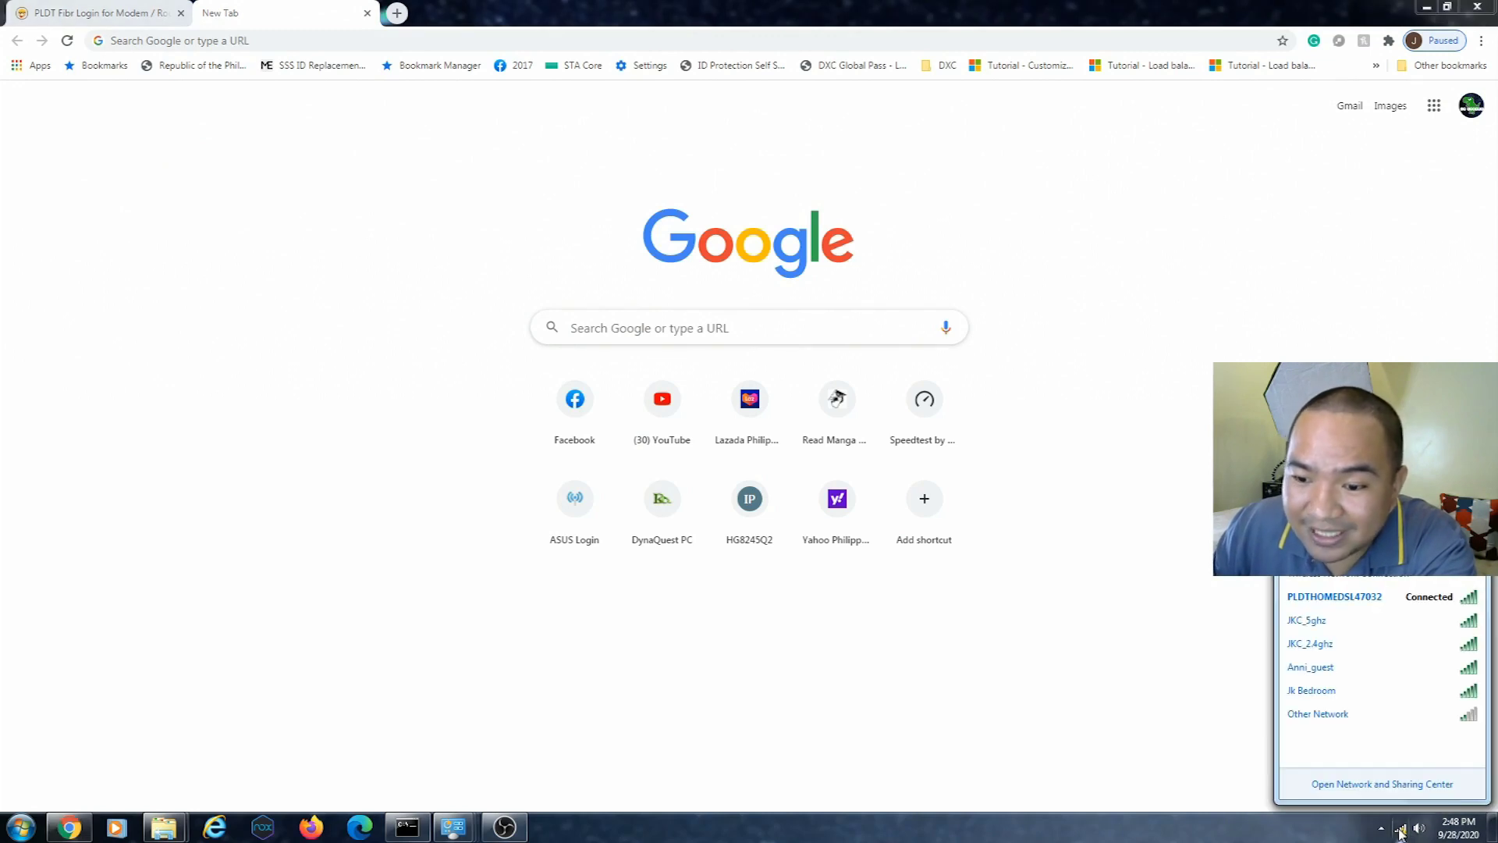
right_click(1367, 601)
left_click(1406, 626)
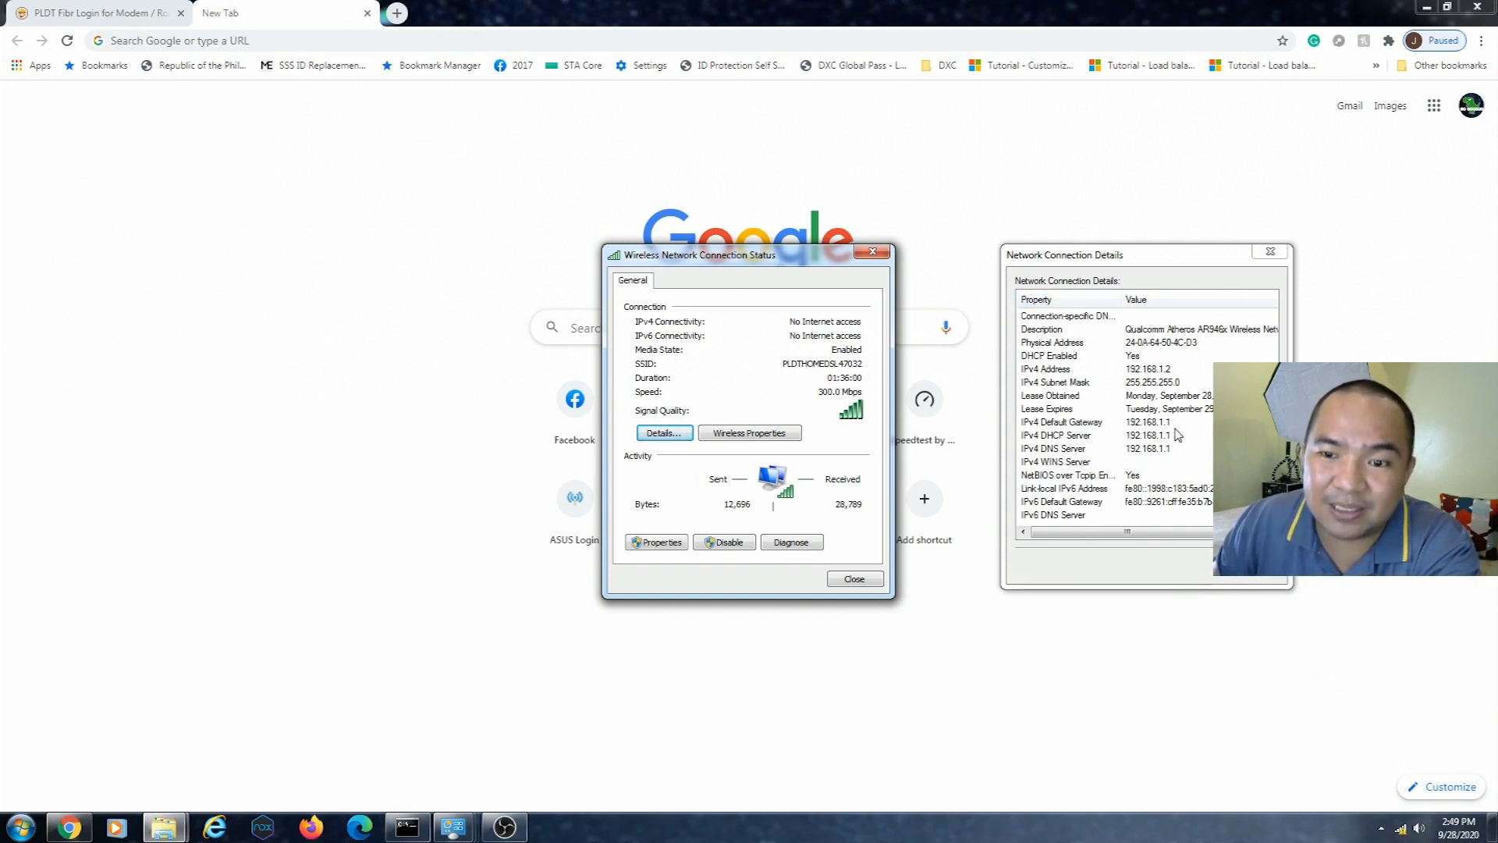
left_click(704, 38)
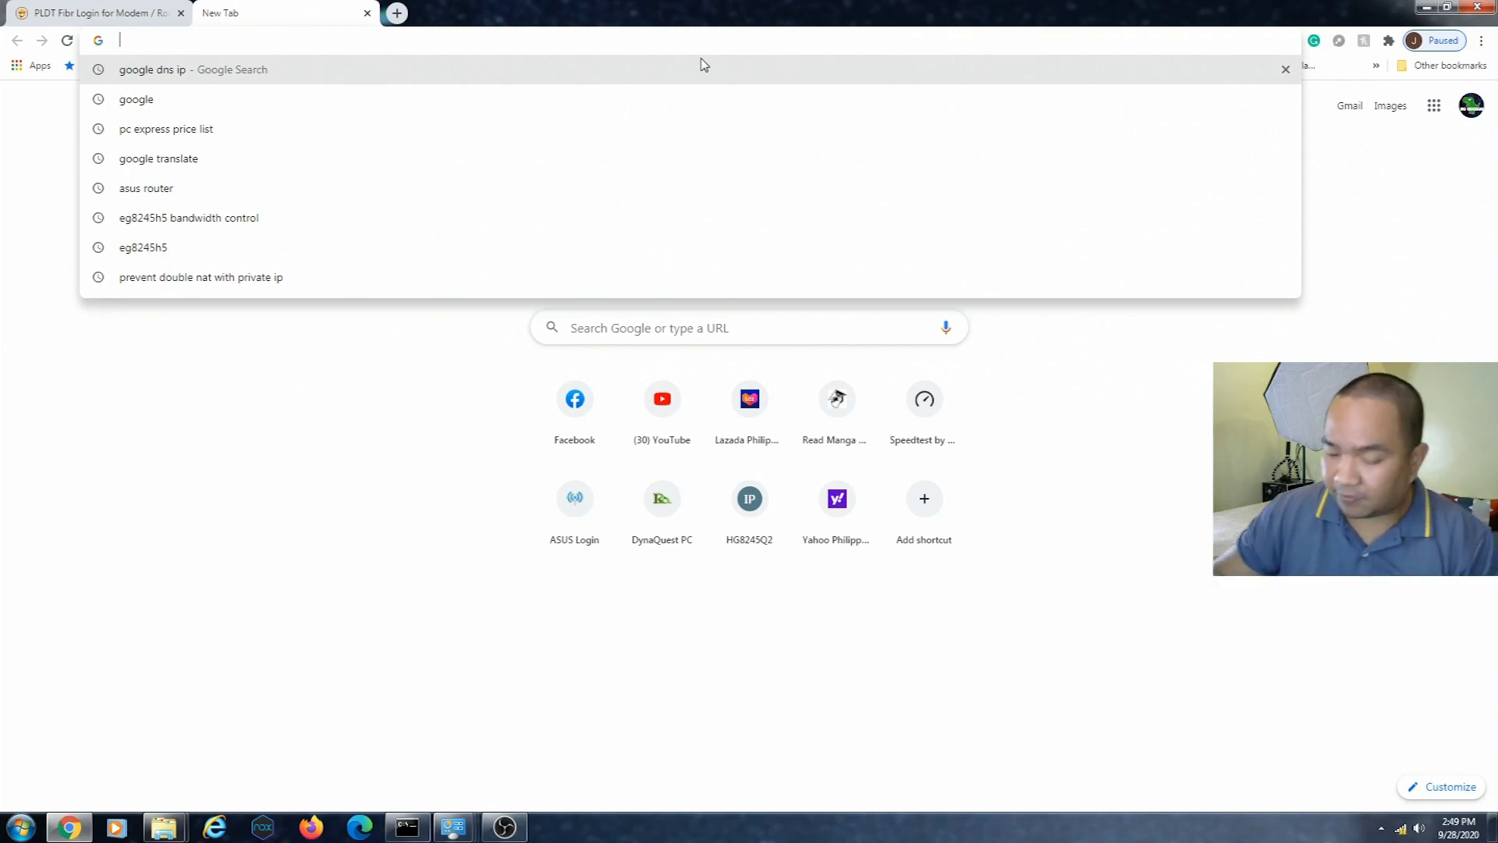
- Load the router login page at 192.168.1.1 and attempt a login with user name admin and a password
type("192.168.")
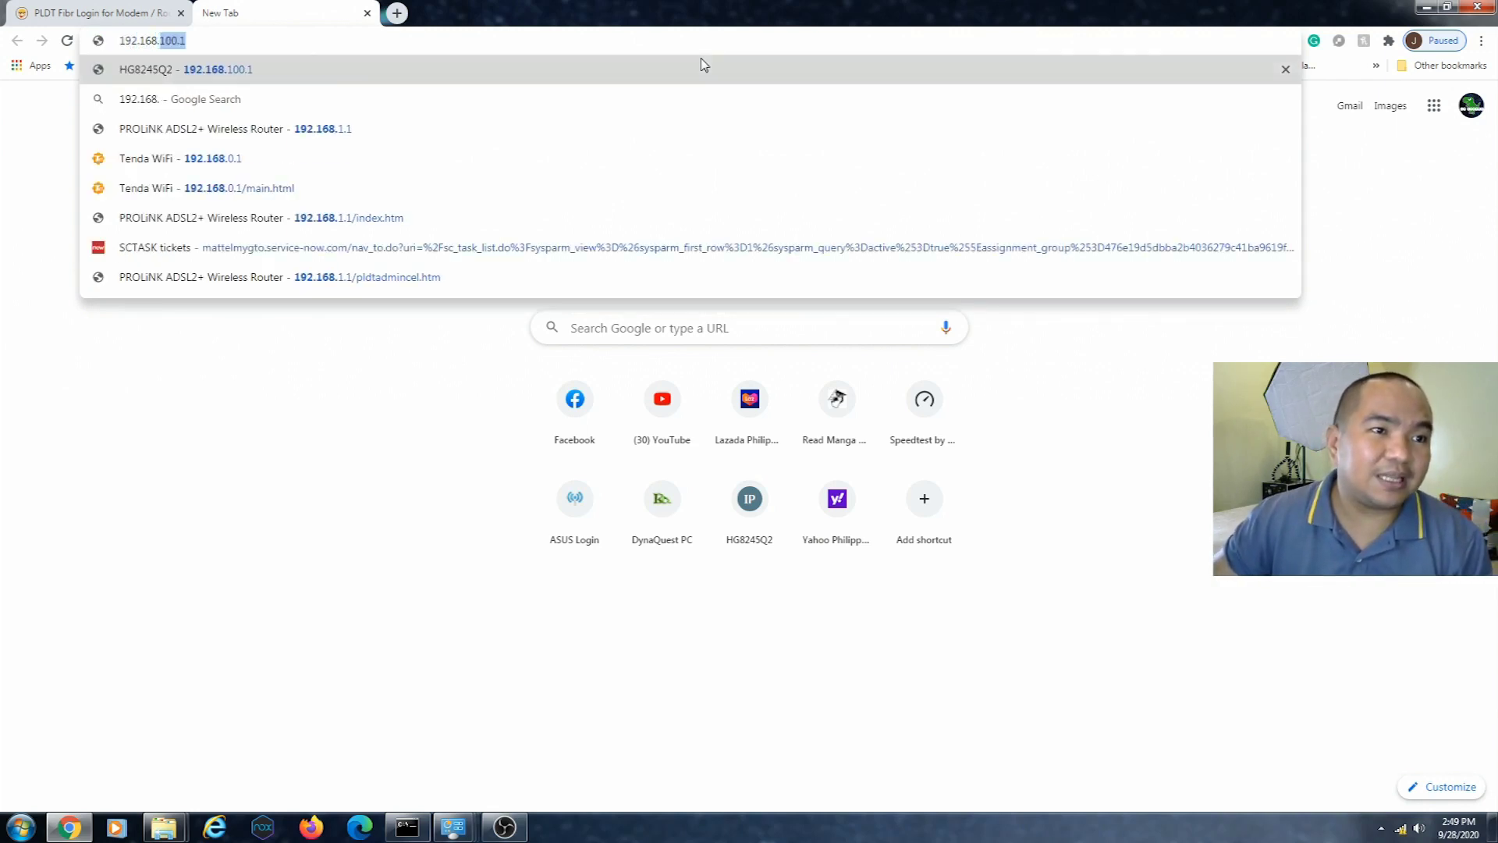
type("1.1")
key("Return")
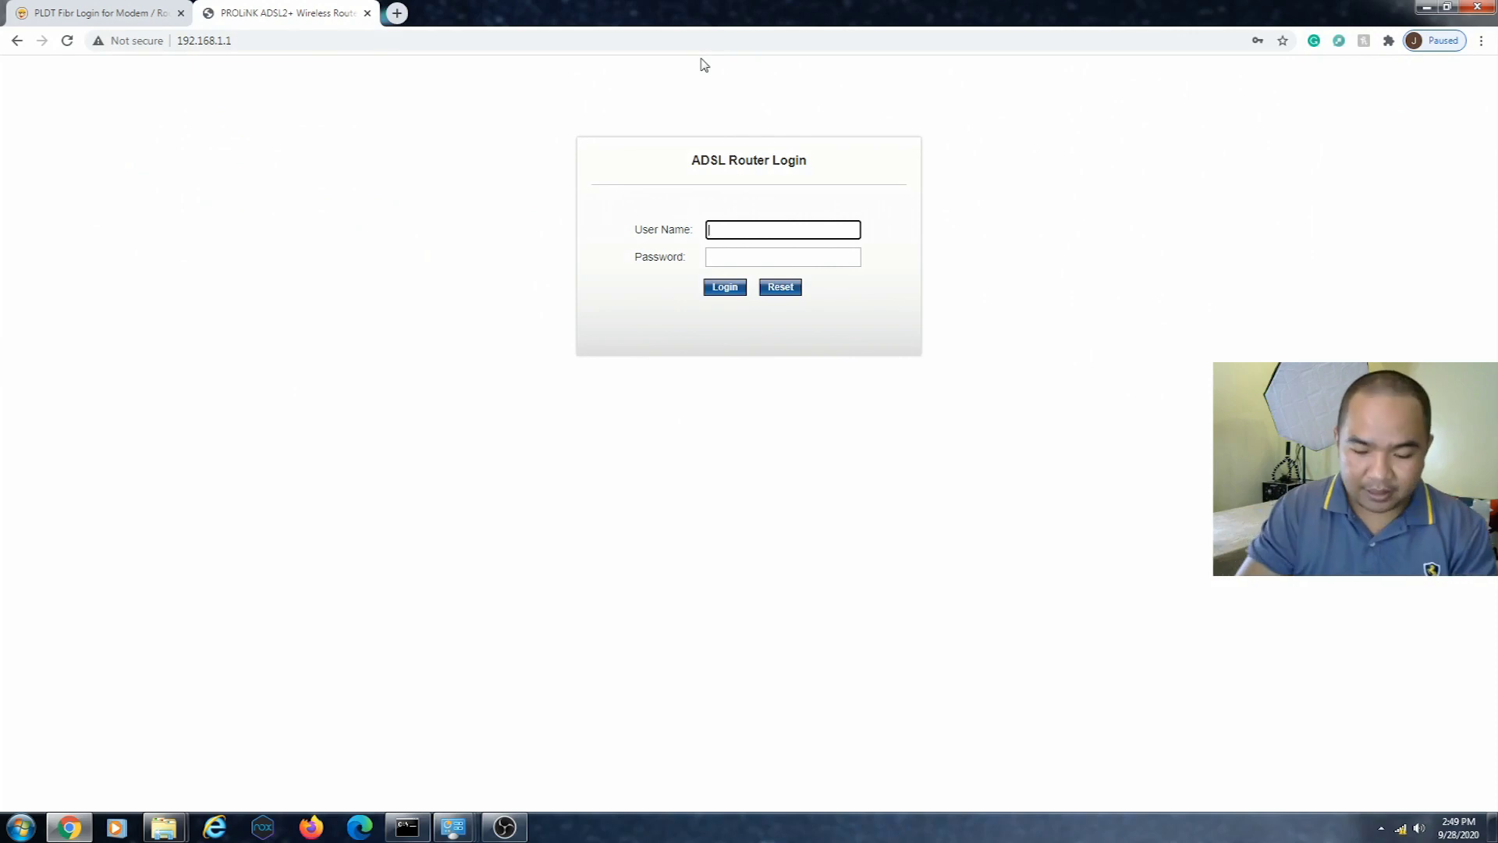
type("admin")
key("Tab")
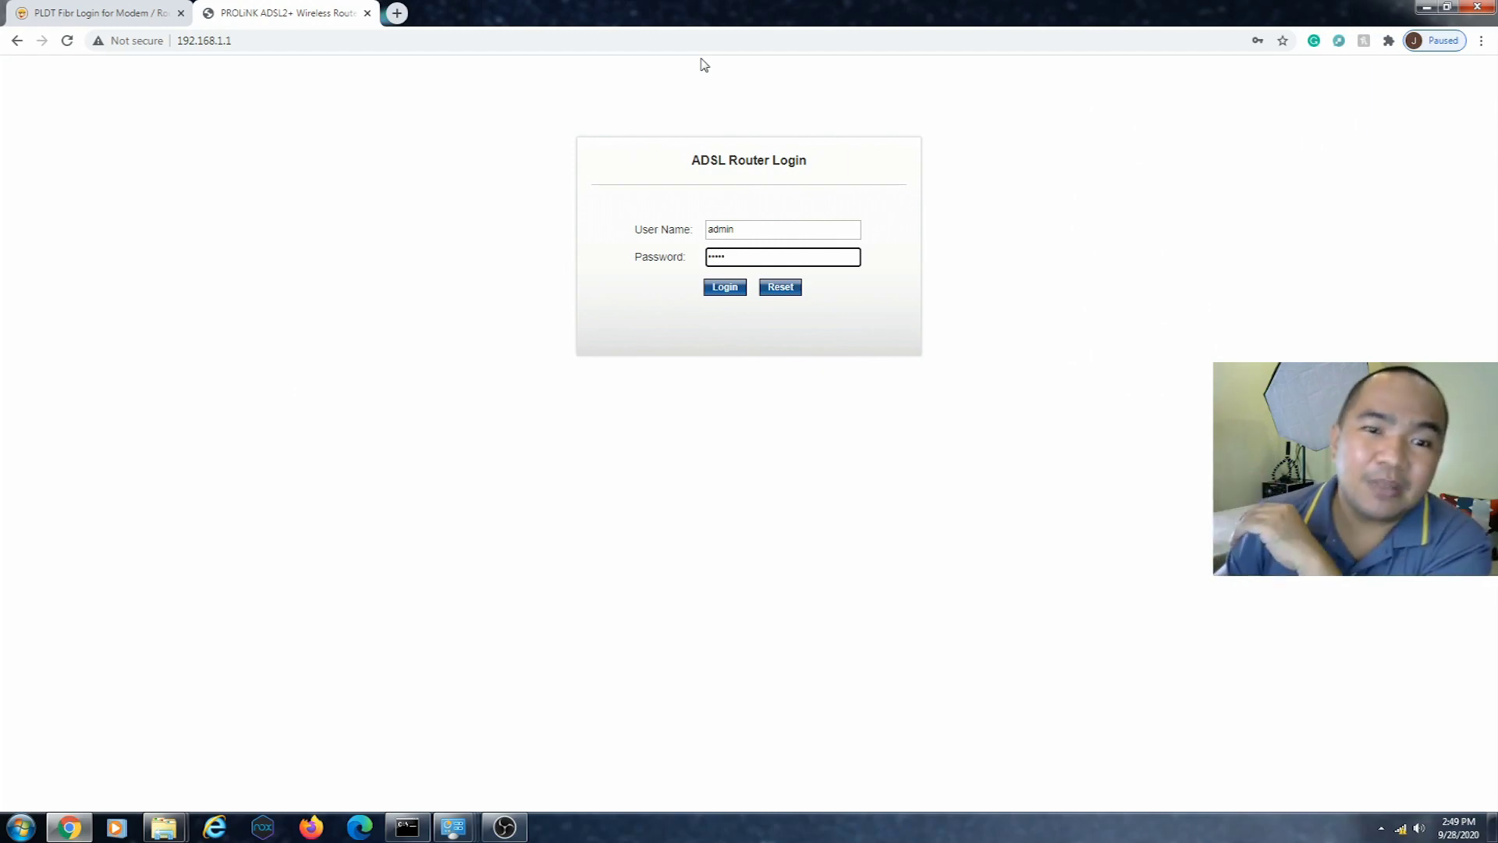
left_click(734, 291)
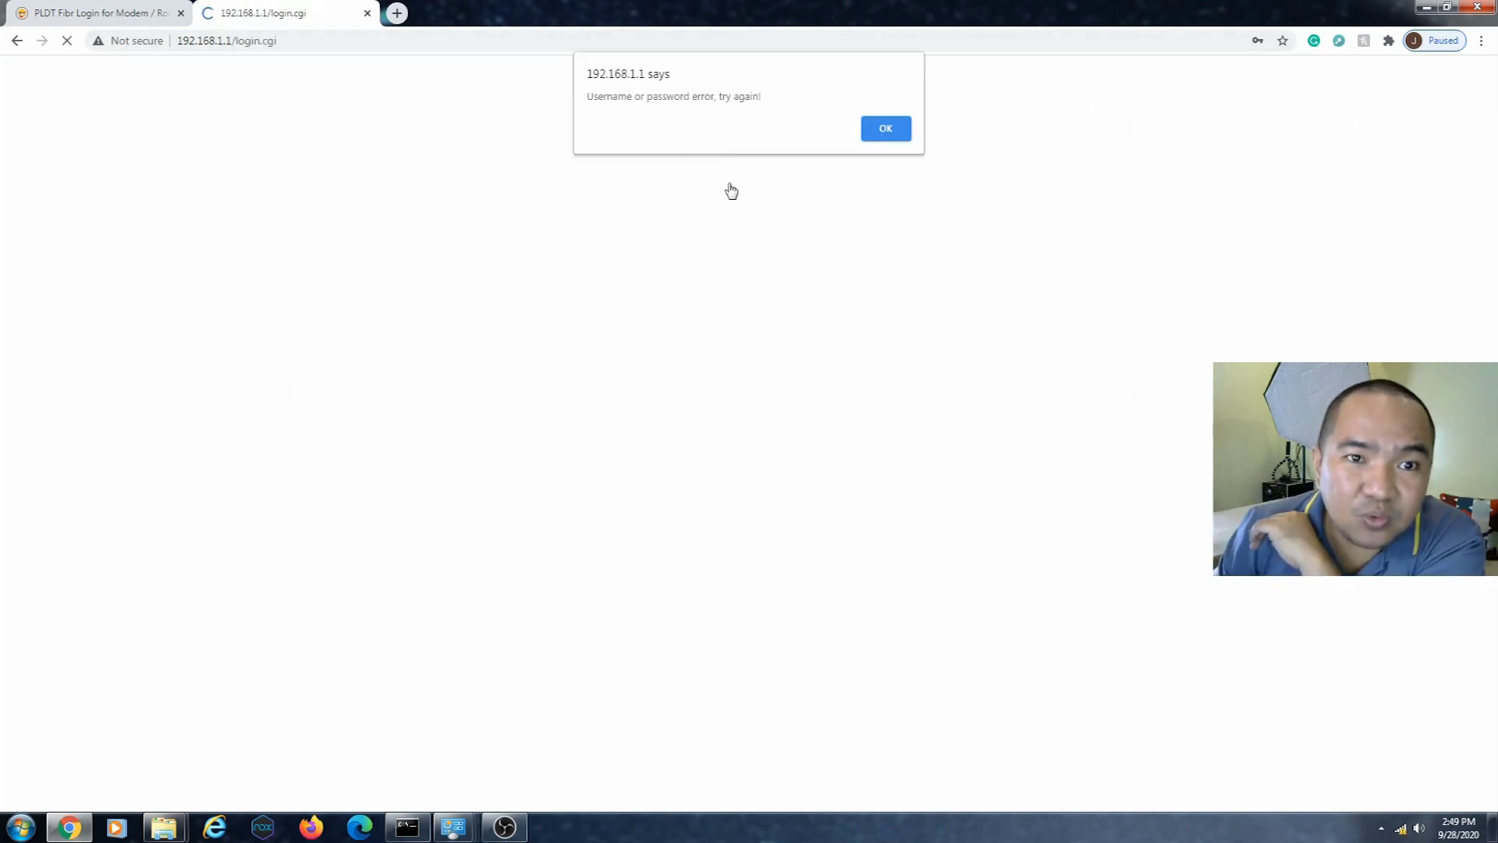
- Log in to the router with the default admin credentials, declining Chrome's password save
left_click(883, 126)
left_click(785, 230)
key("Tab")
key("Return")
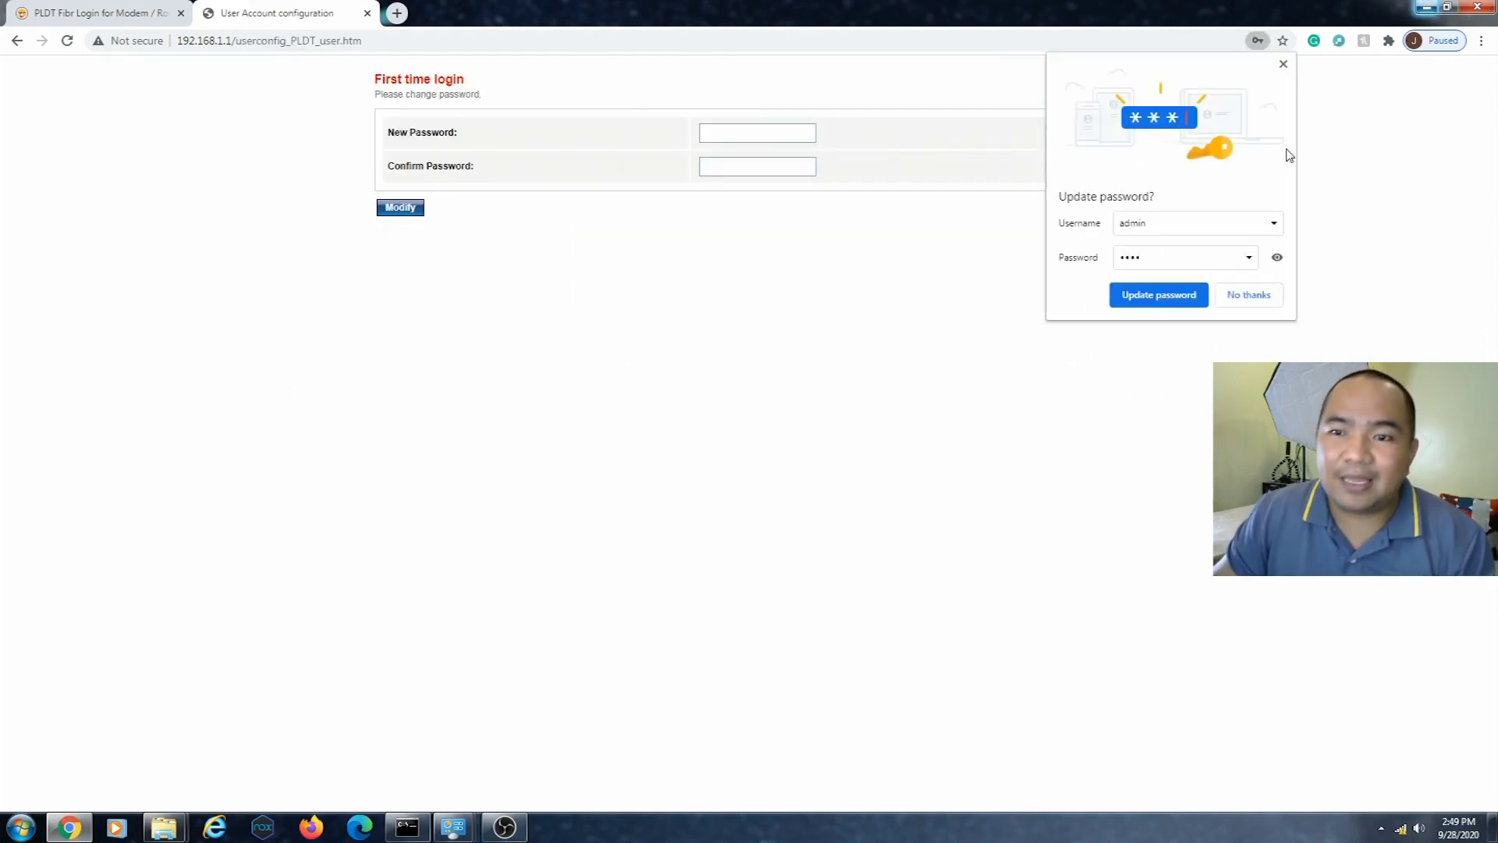
left_click(1247, 300)
- Set and confirm a new router admin password, dismissing Chrome's save prompt
left_click(807, 135)
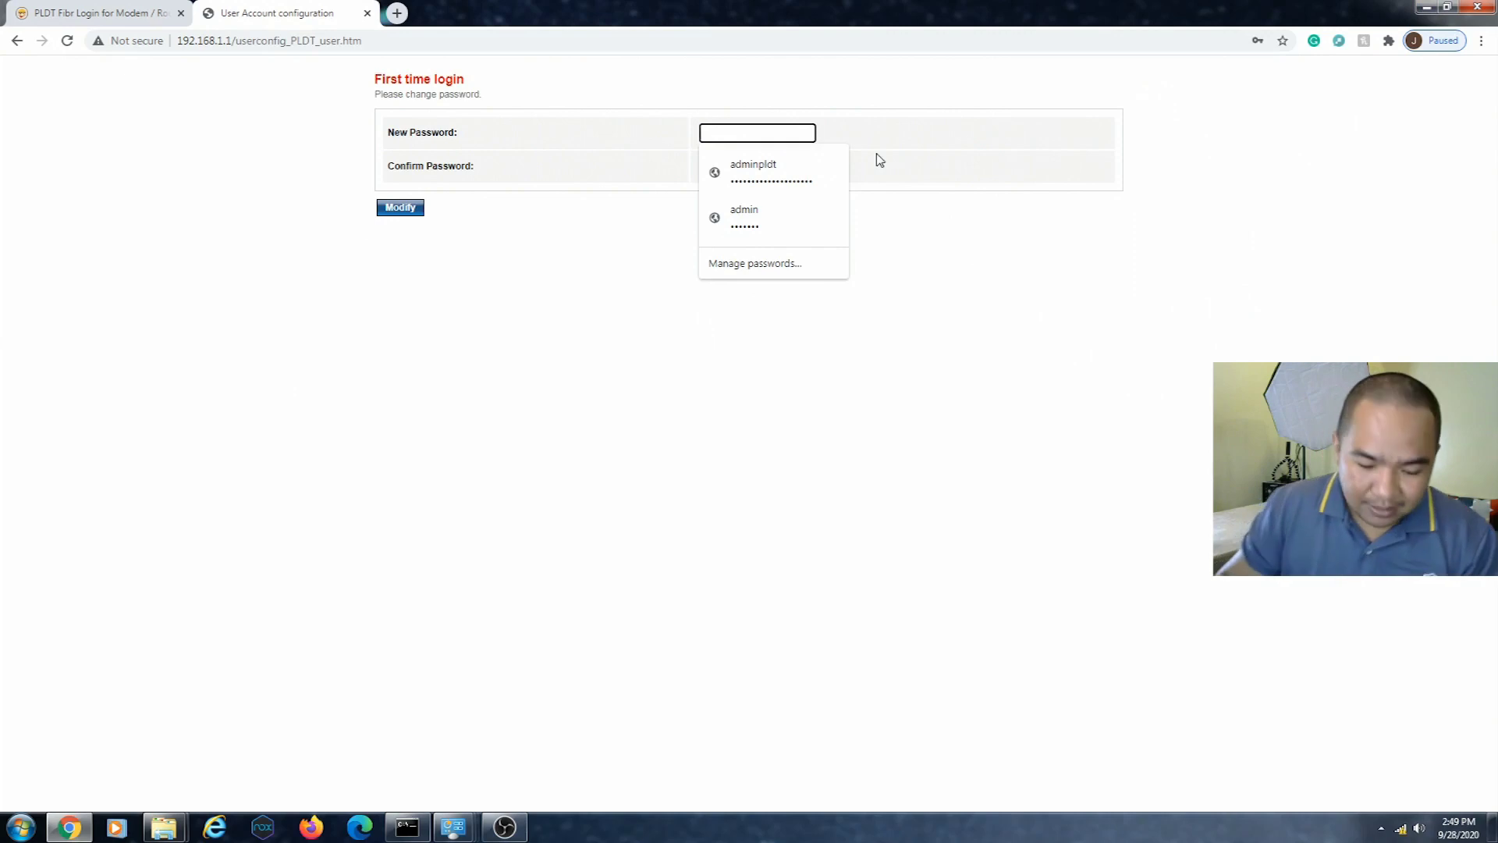
type("********")
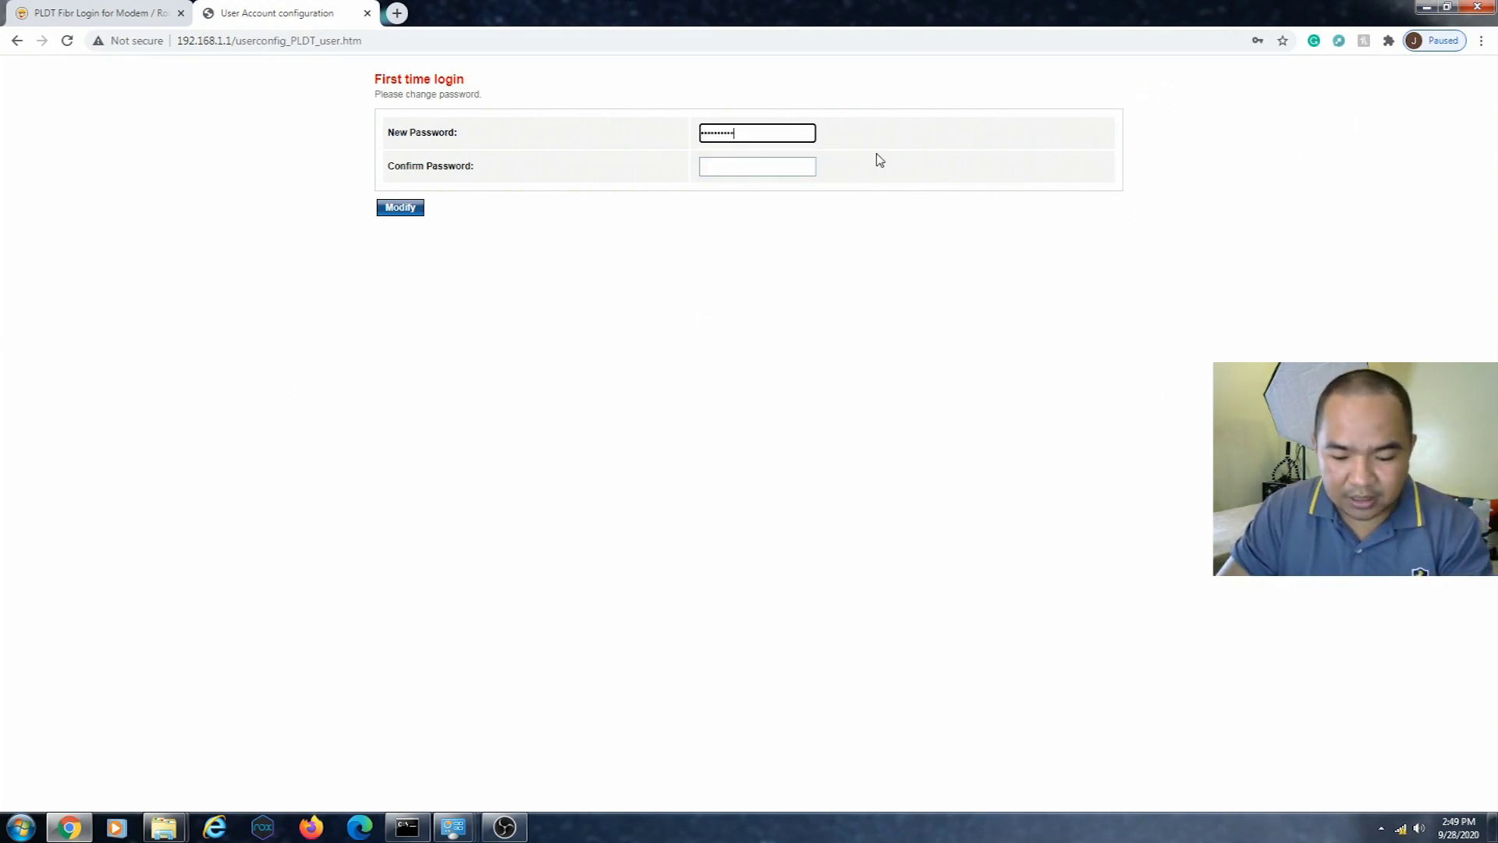
key("Tab")
type("*********")
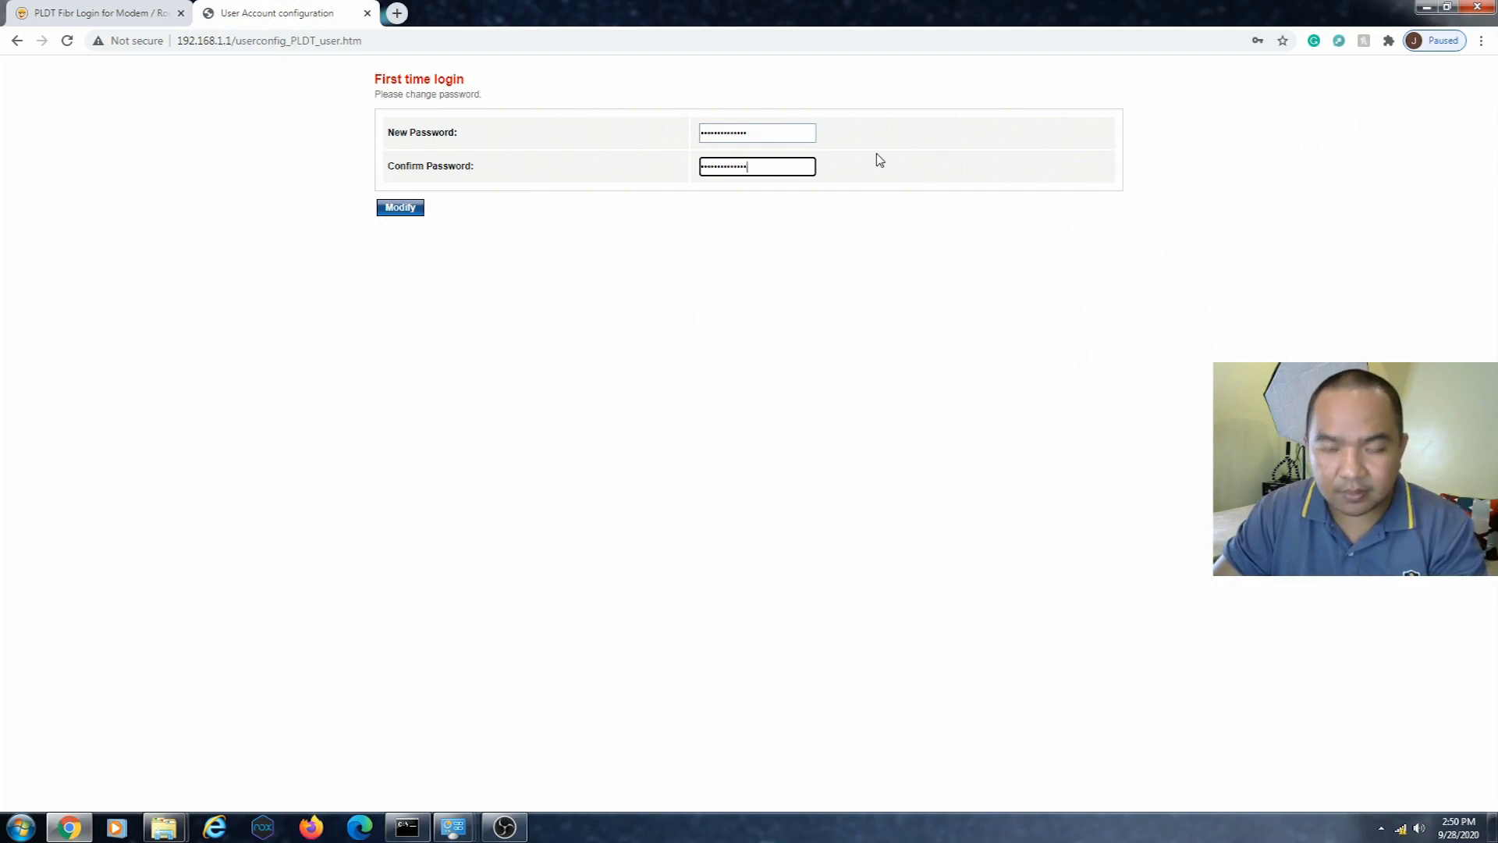
key("Return")
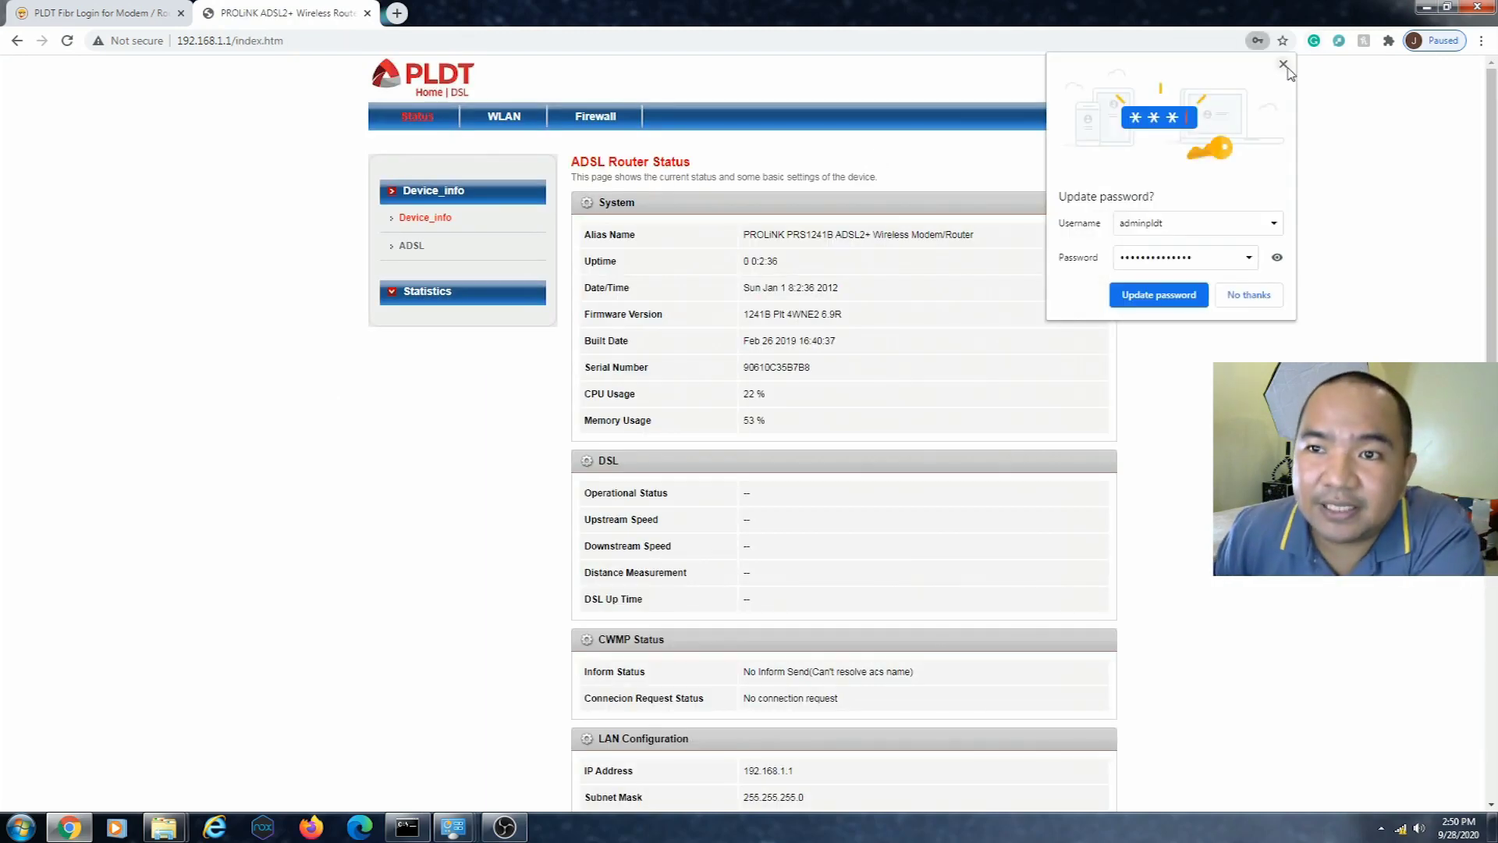
left_click(1284, 67)
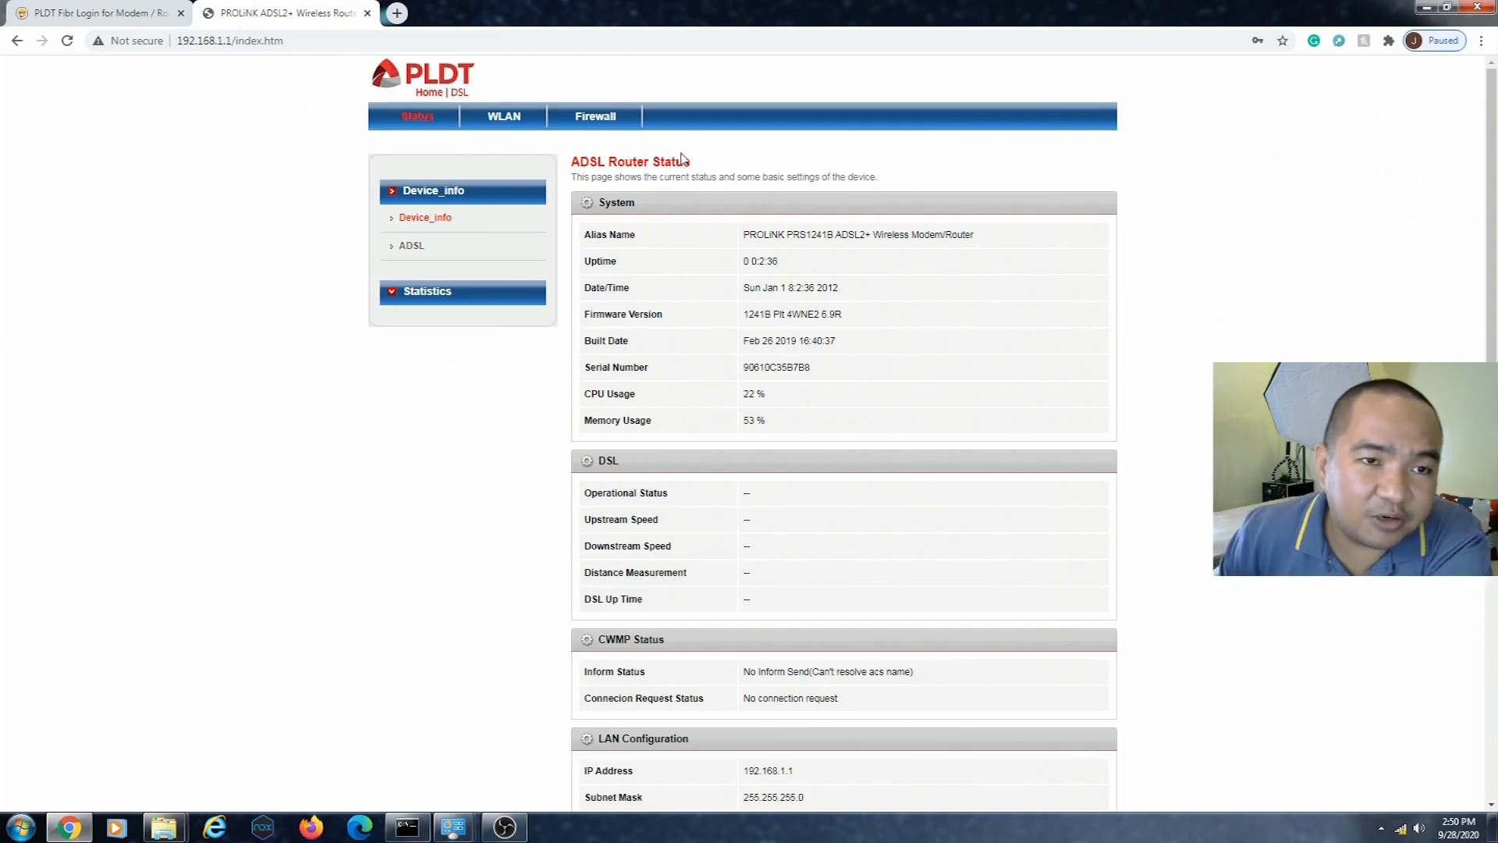
- Open the WLAN Wireless Basic Settings showing SSID PLDTHOMEDSL47032 on 2.4 GHz
left_click(523, 121)
left_click(603, 121)
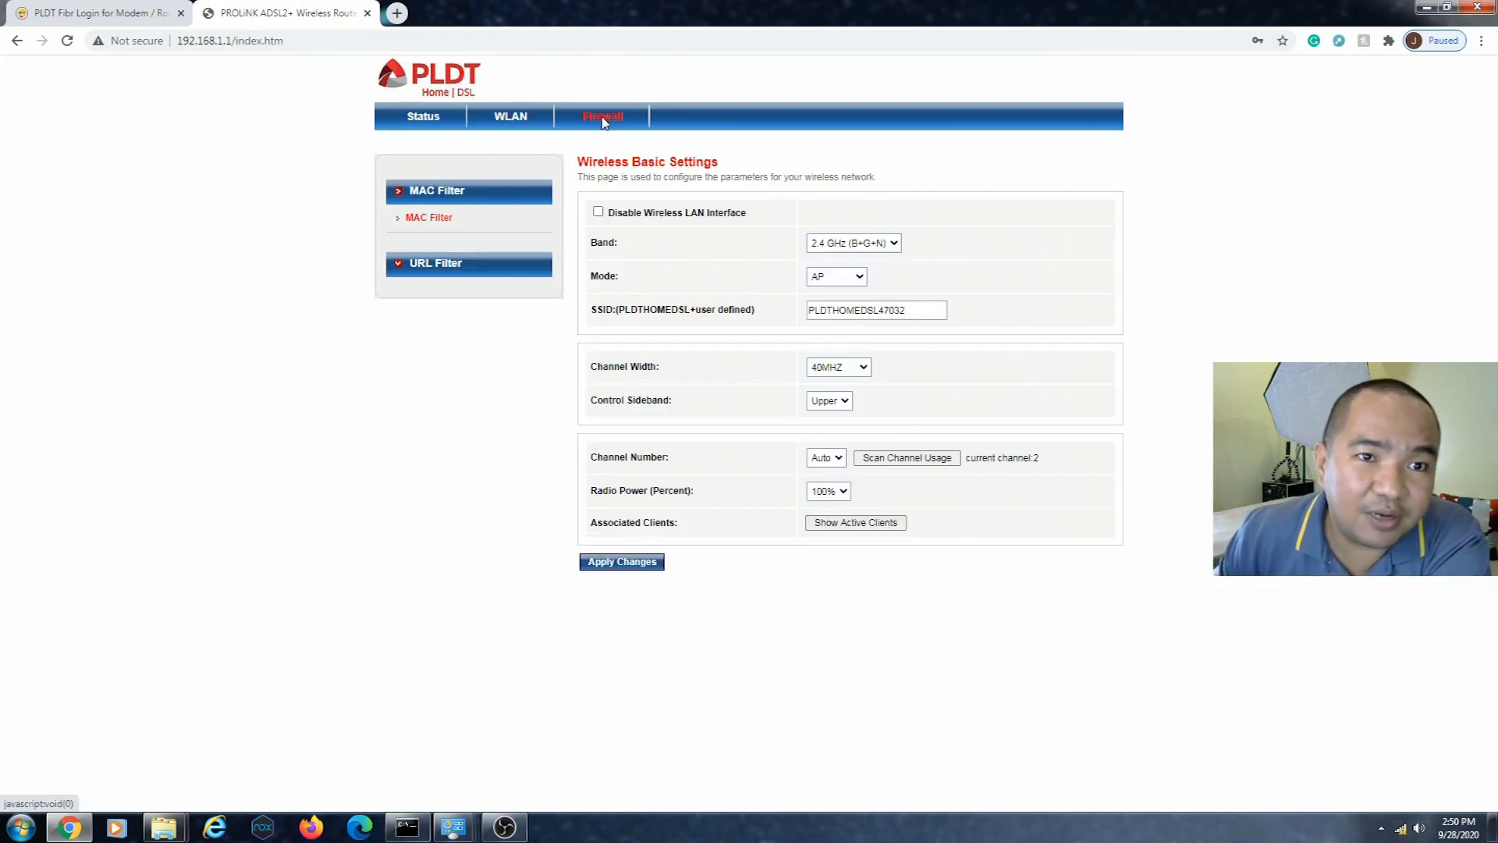
left_click(521, 125)
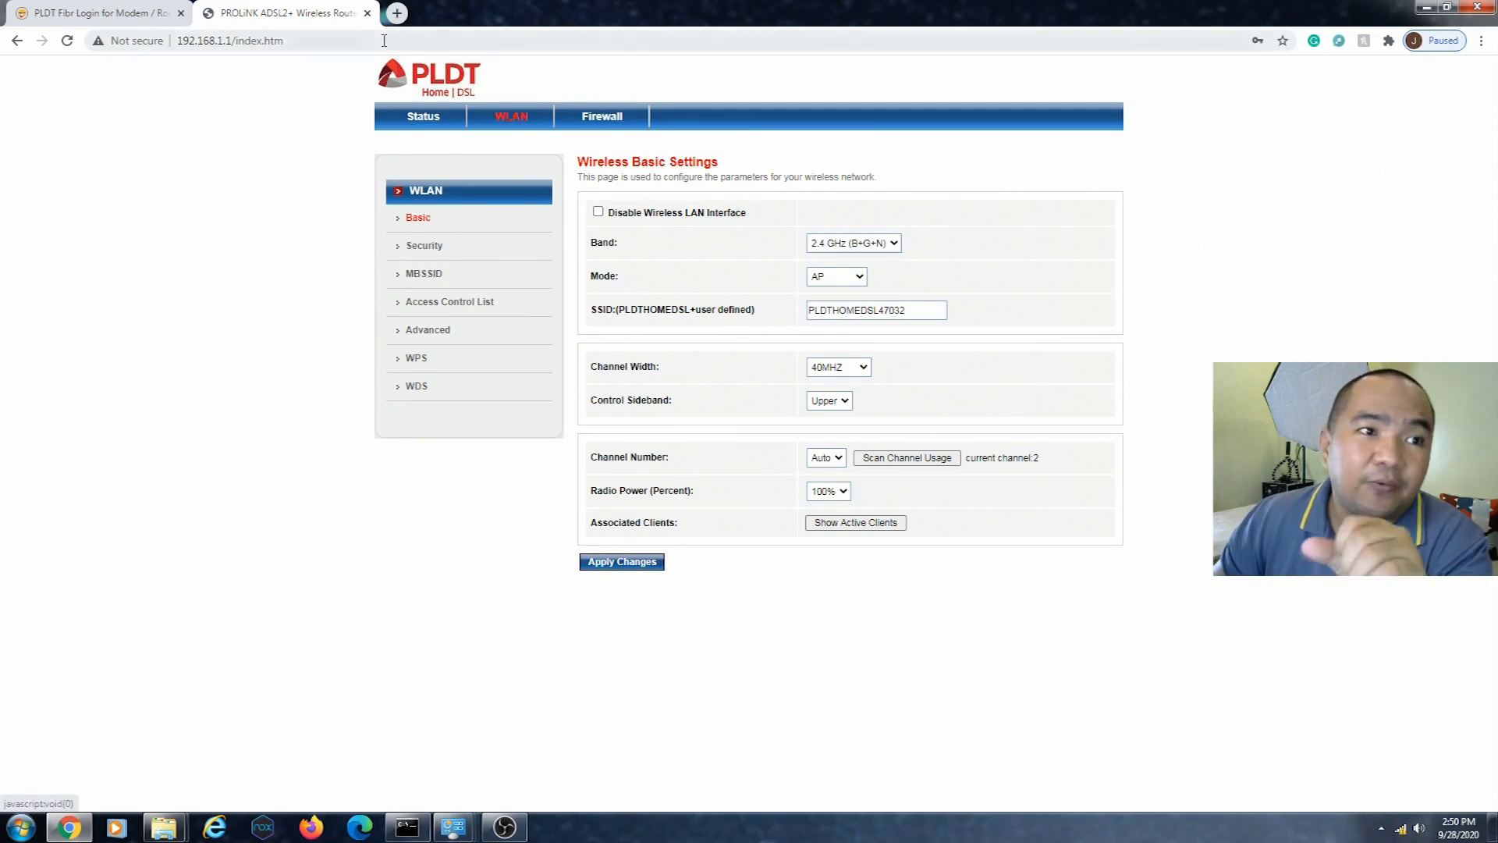
left_click(122, 9)
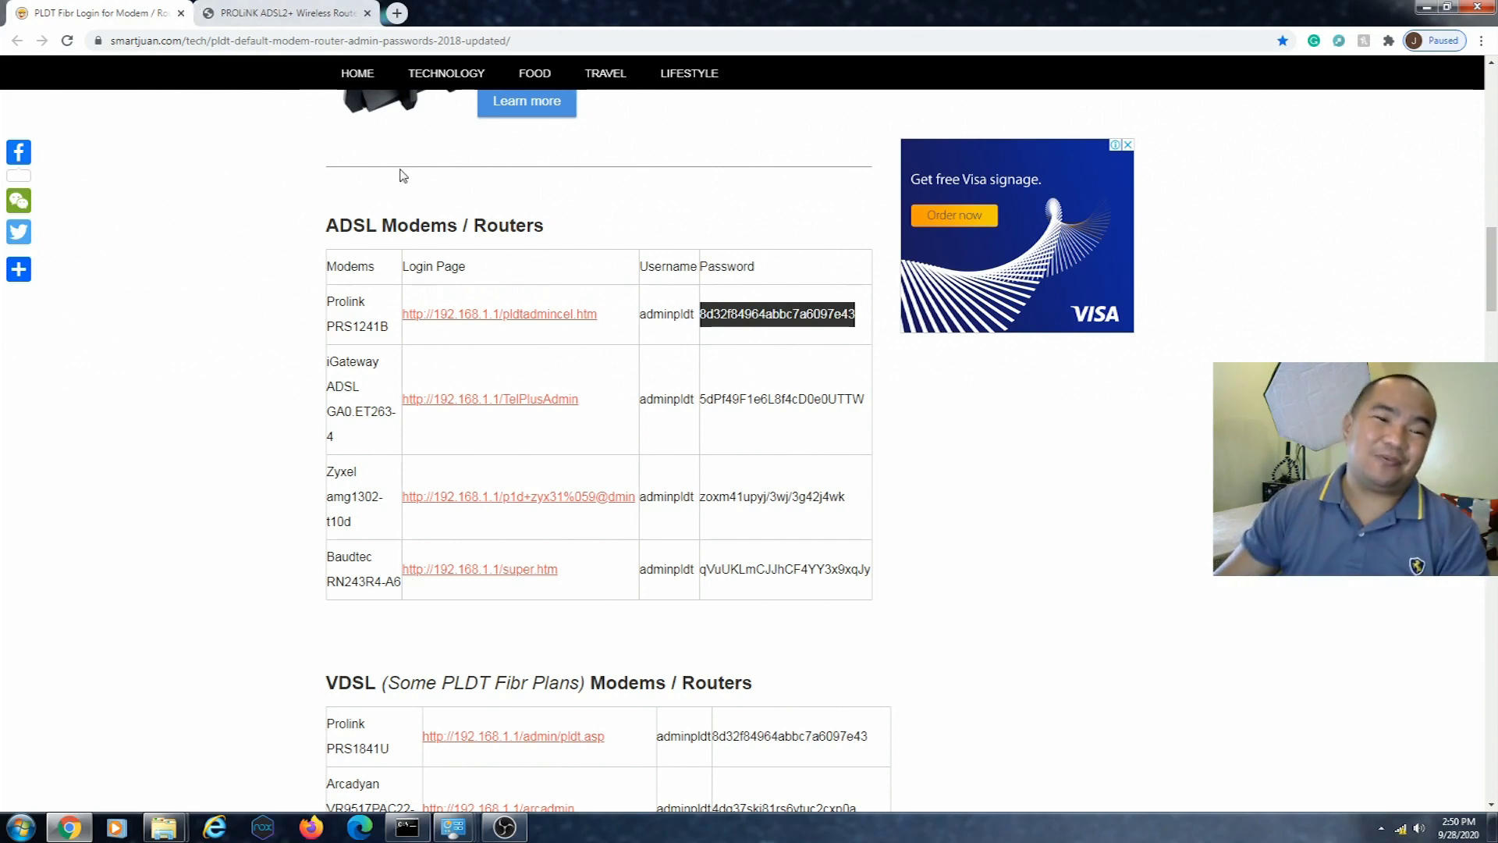
- Copy the Prolink PRS1241B login page name pldtadmincel.htm from the password table and return to the router tab
left_click(538, 337)
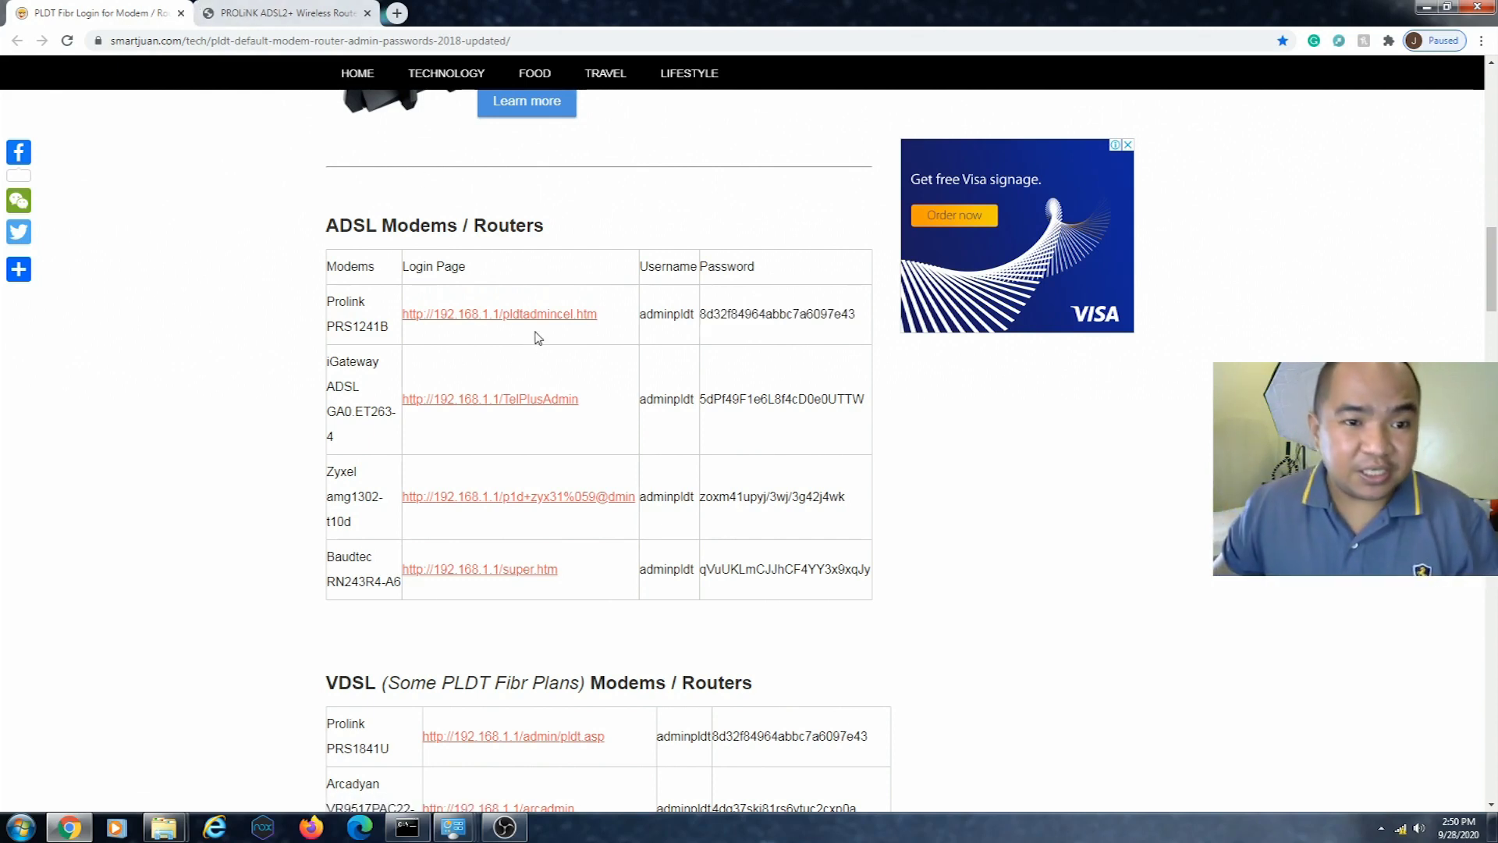
left_click_drag(606, 316, 508, 331)
key("ctrl+c")
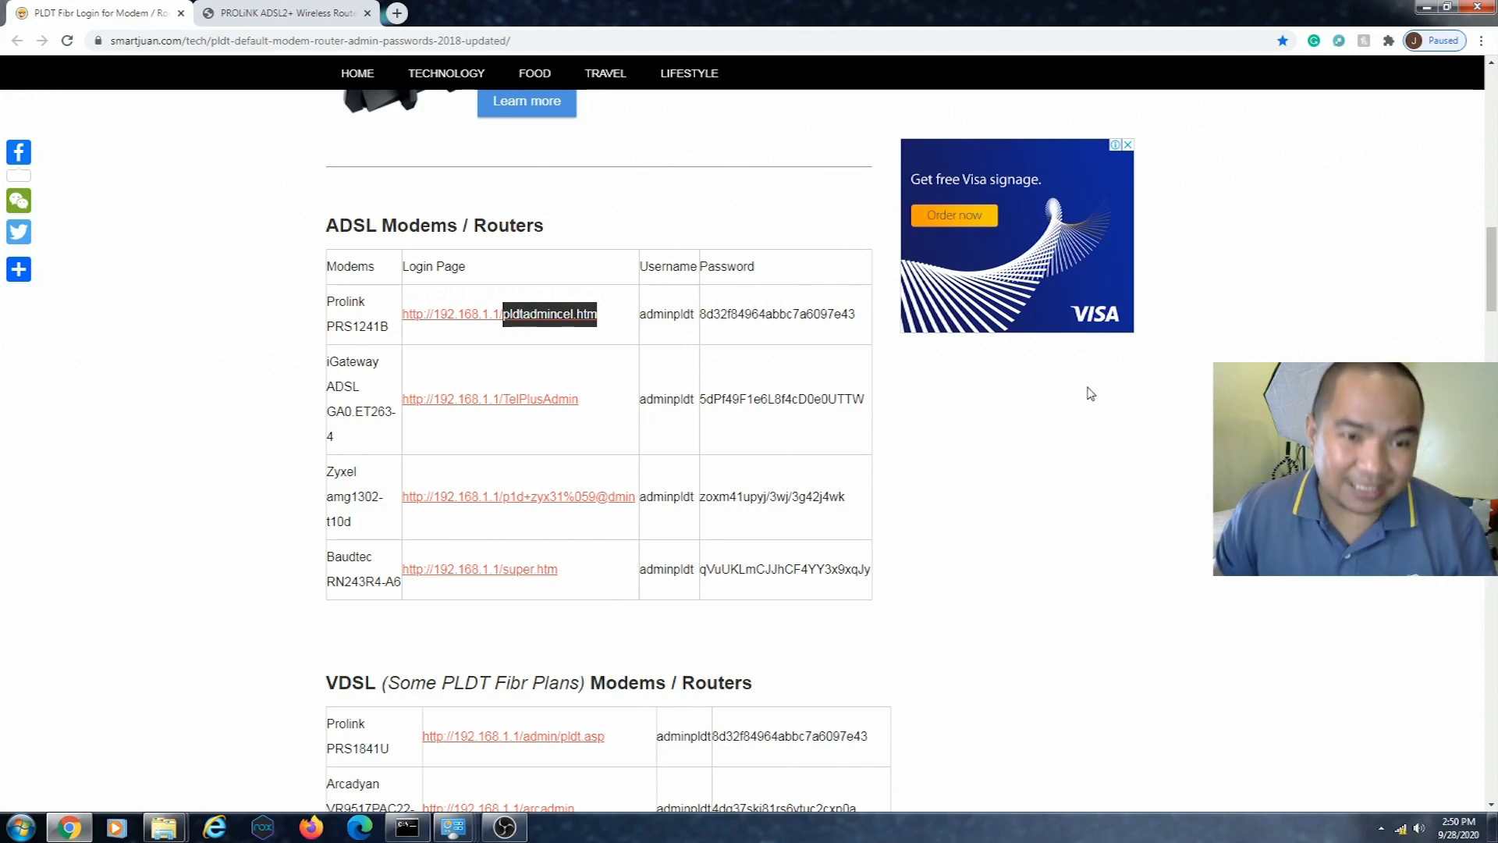
left_click(287, 12)
left_click_drag(285, 42, 238, 47)
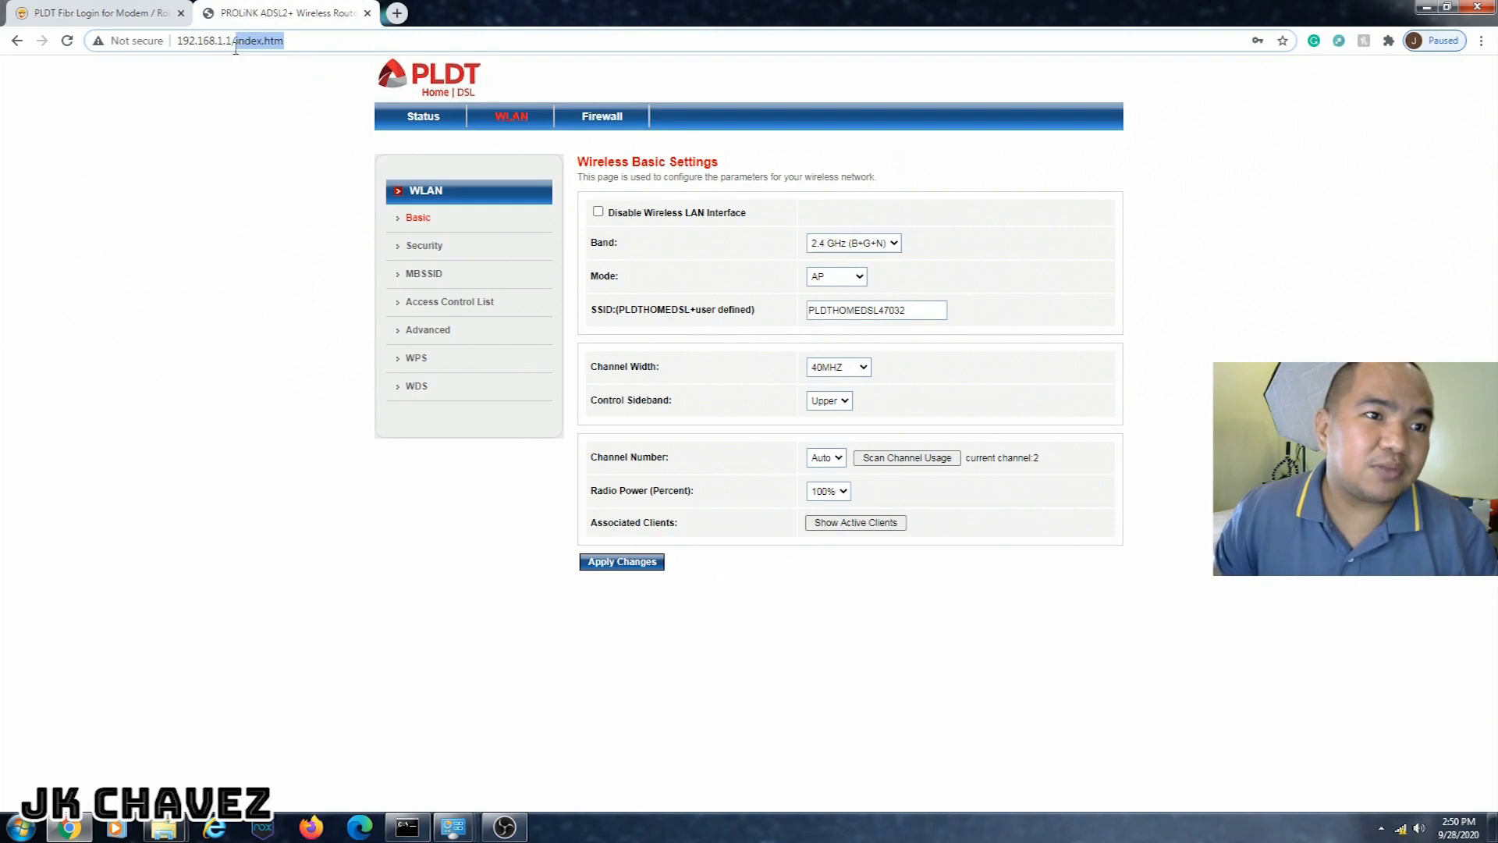
left_click(235, 49)
- Load 192.168.1.1/pldtadmincel.htm and autofill the saved super-admin user name and password
left_click_drag(284, 43, 240, 43)
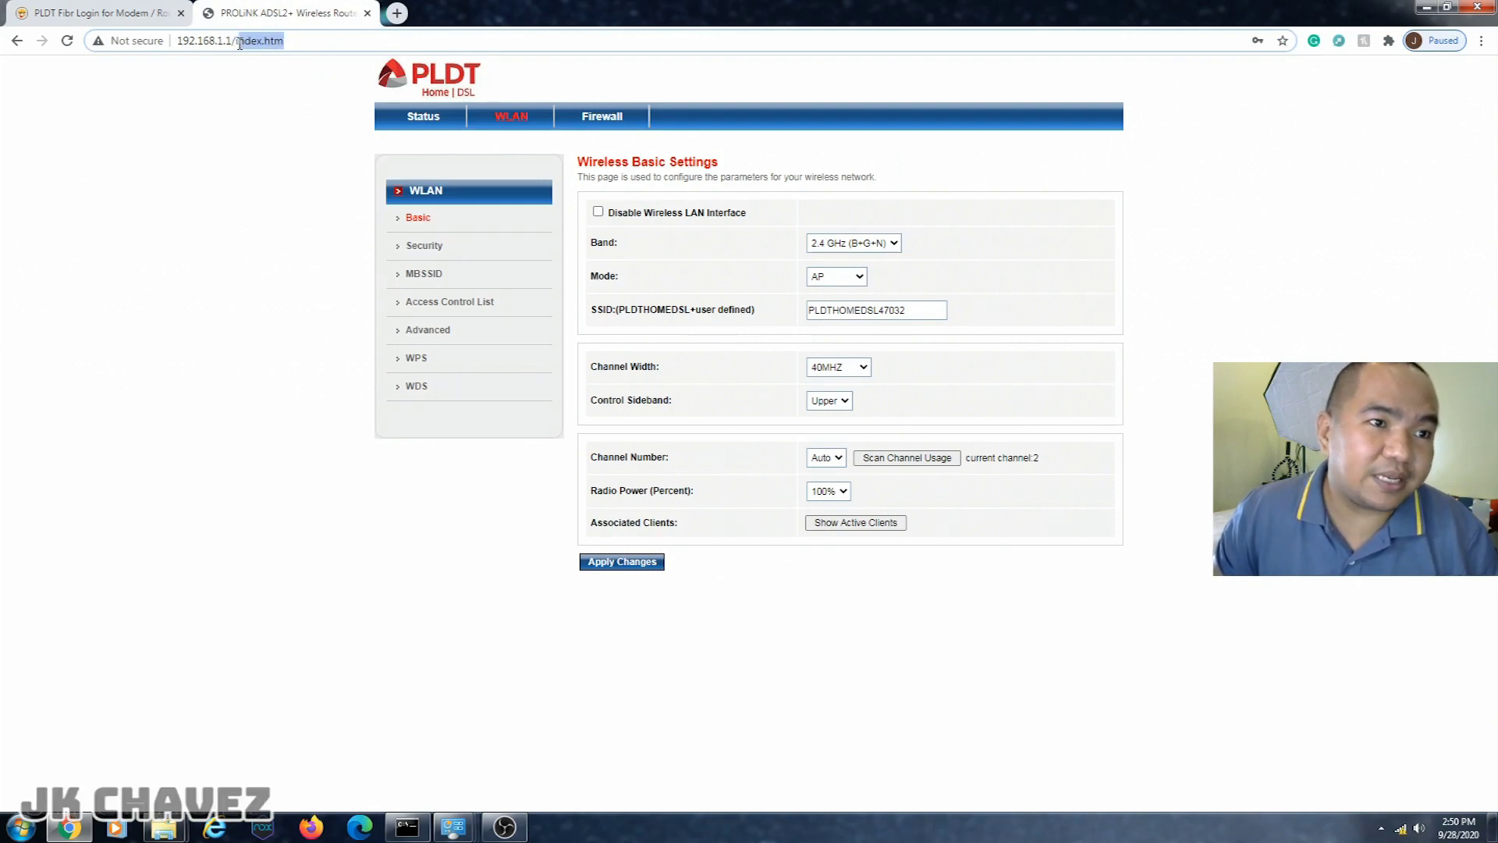
key("ctrl+v")
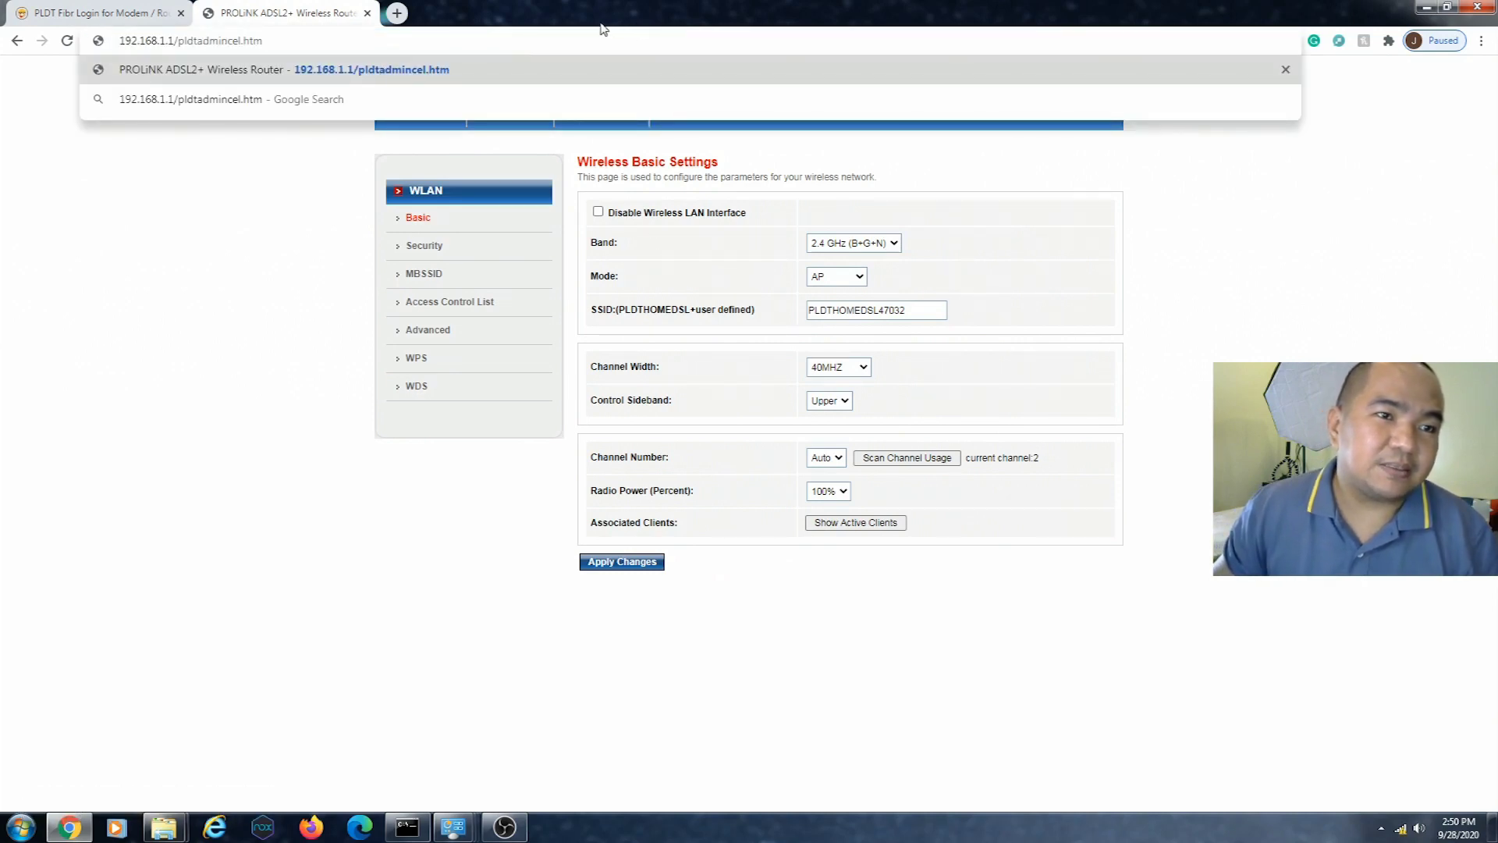
key("Return")
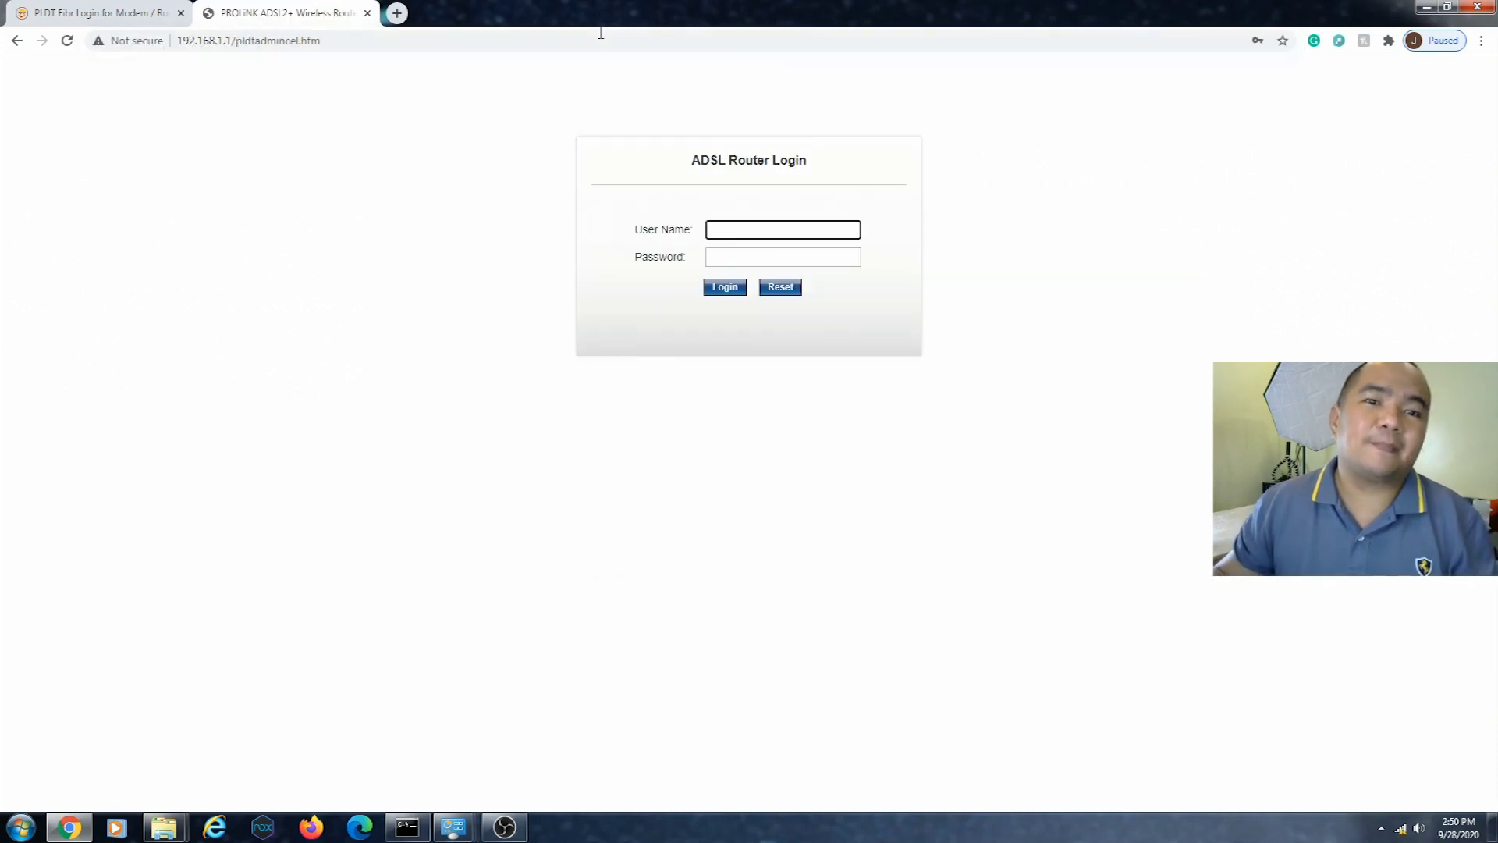
type("admin")
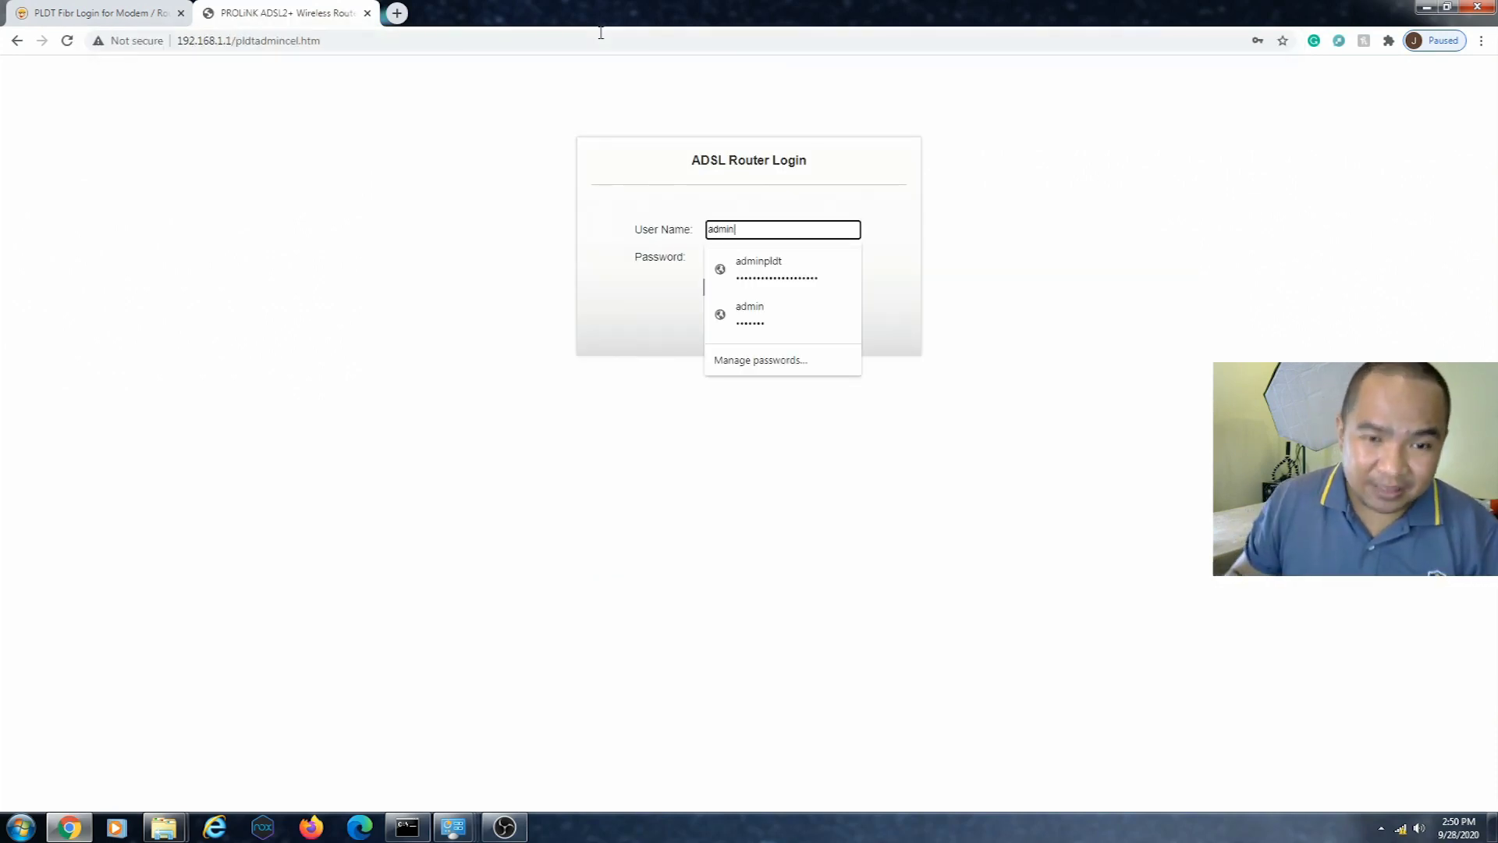
type("pl")
key("Down")
key("Return")
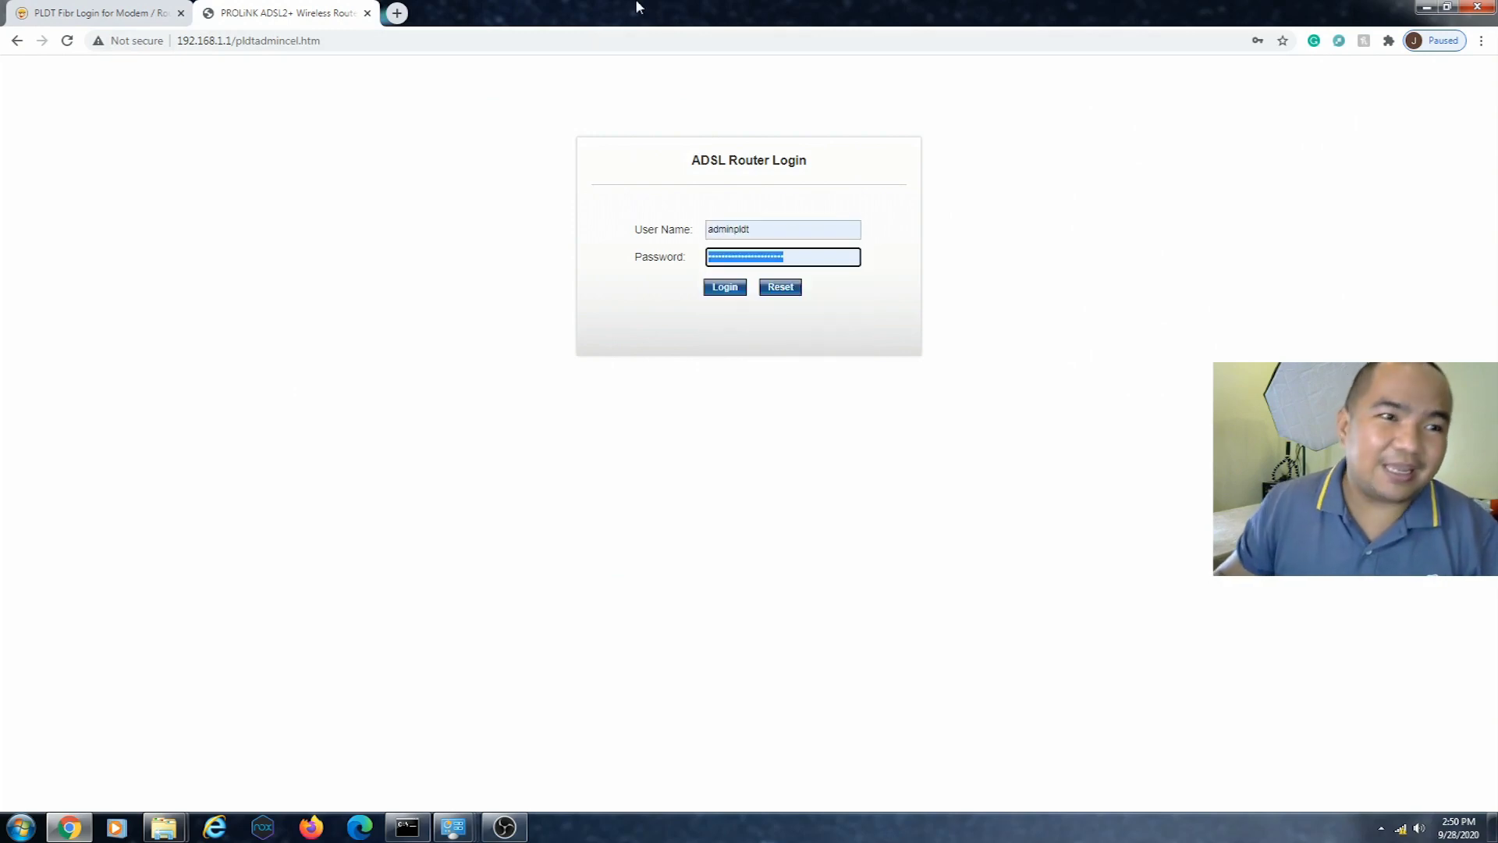
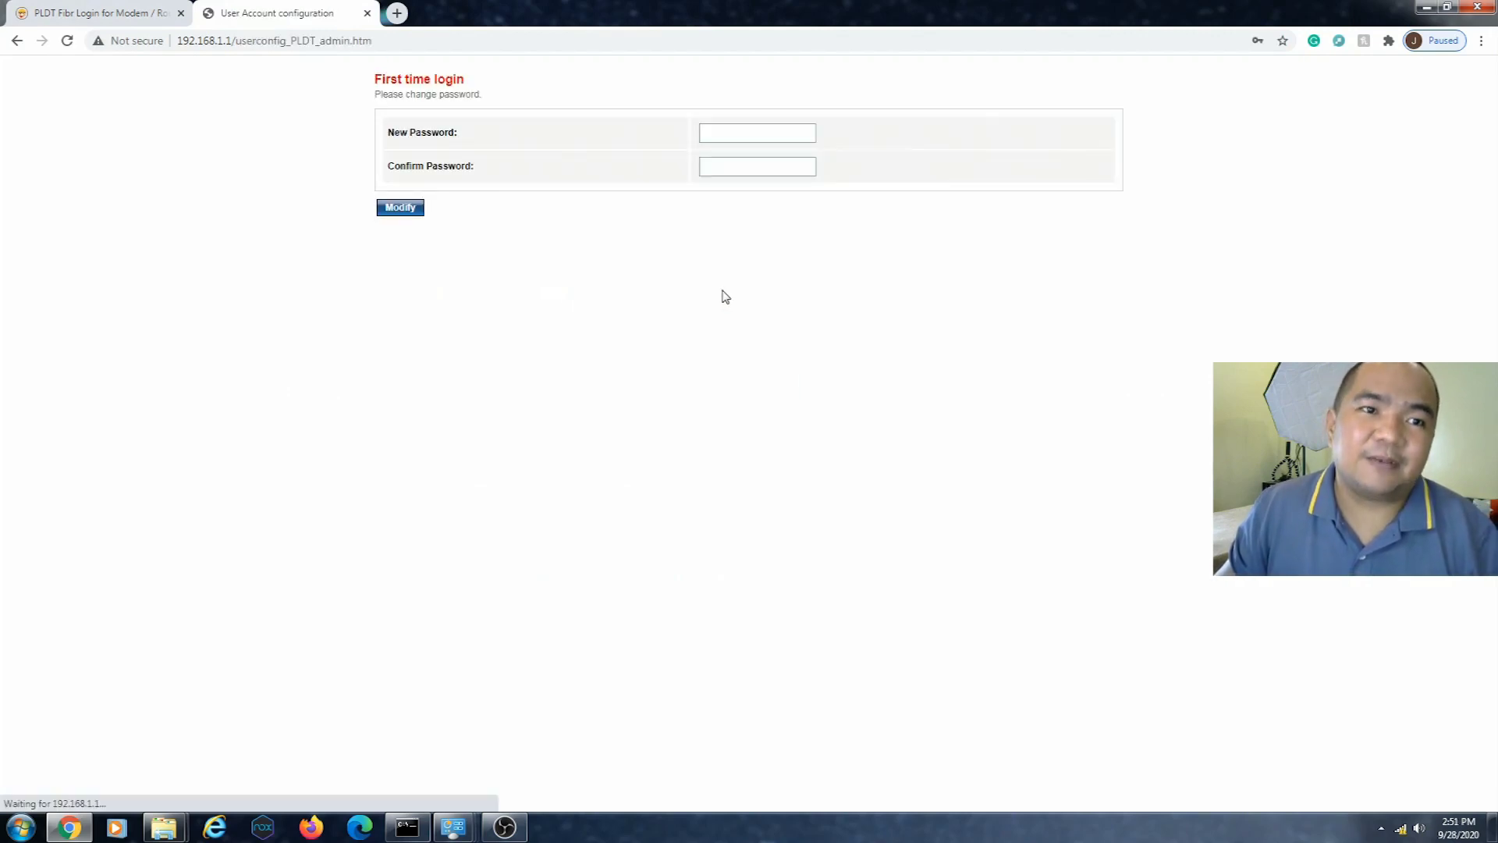
- Enter a new admin password and its confirmation, then dismiss the mismatch warning
left_click(759, 131)
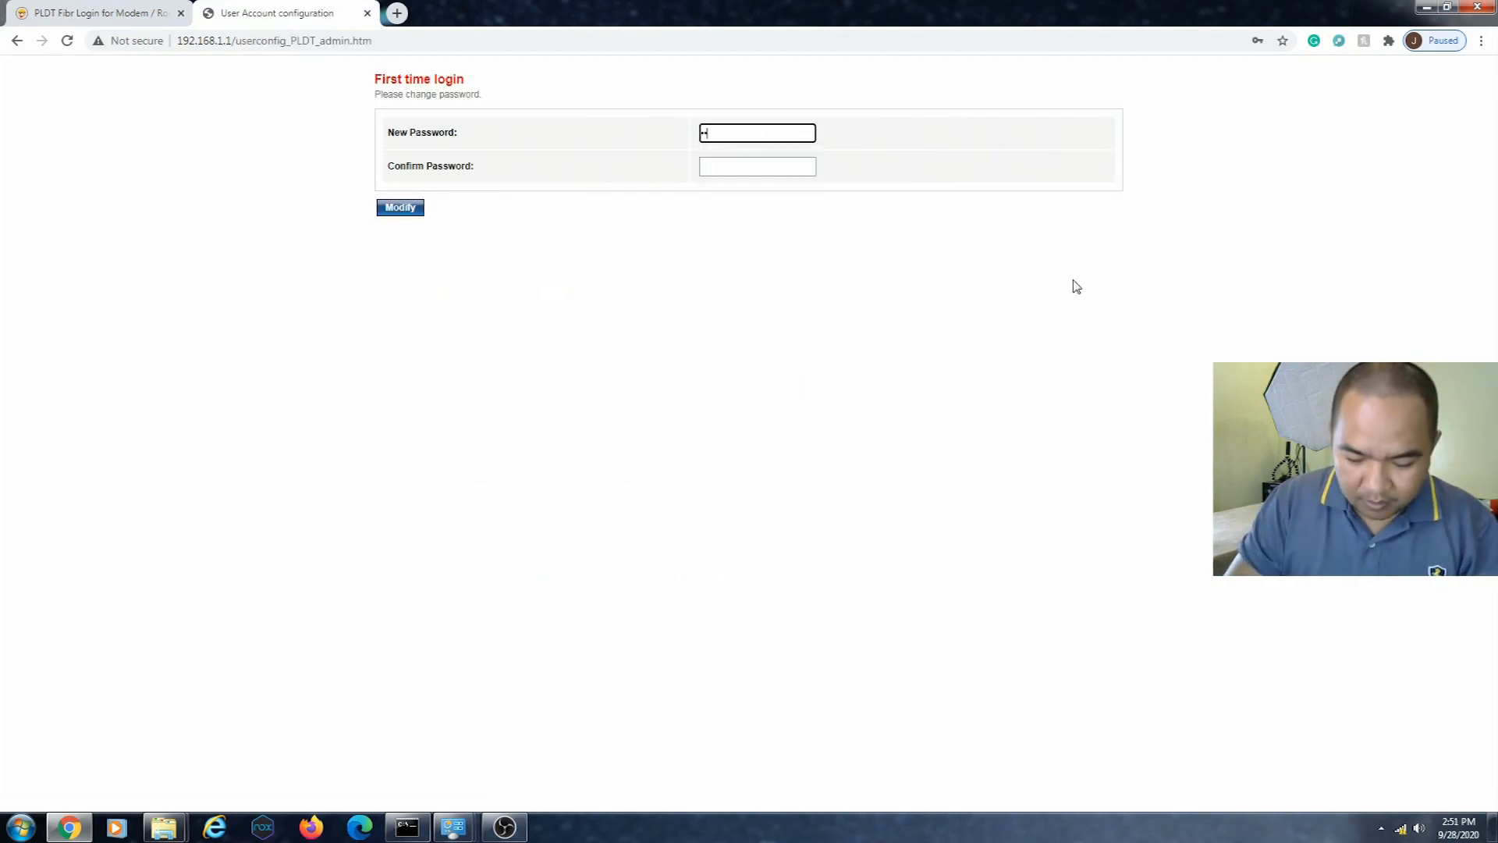
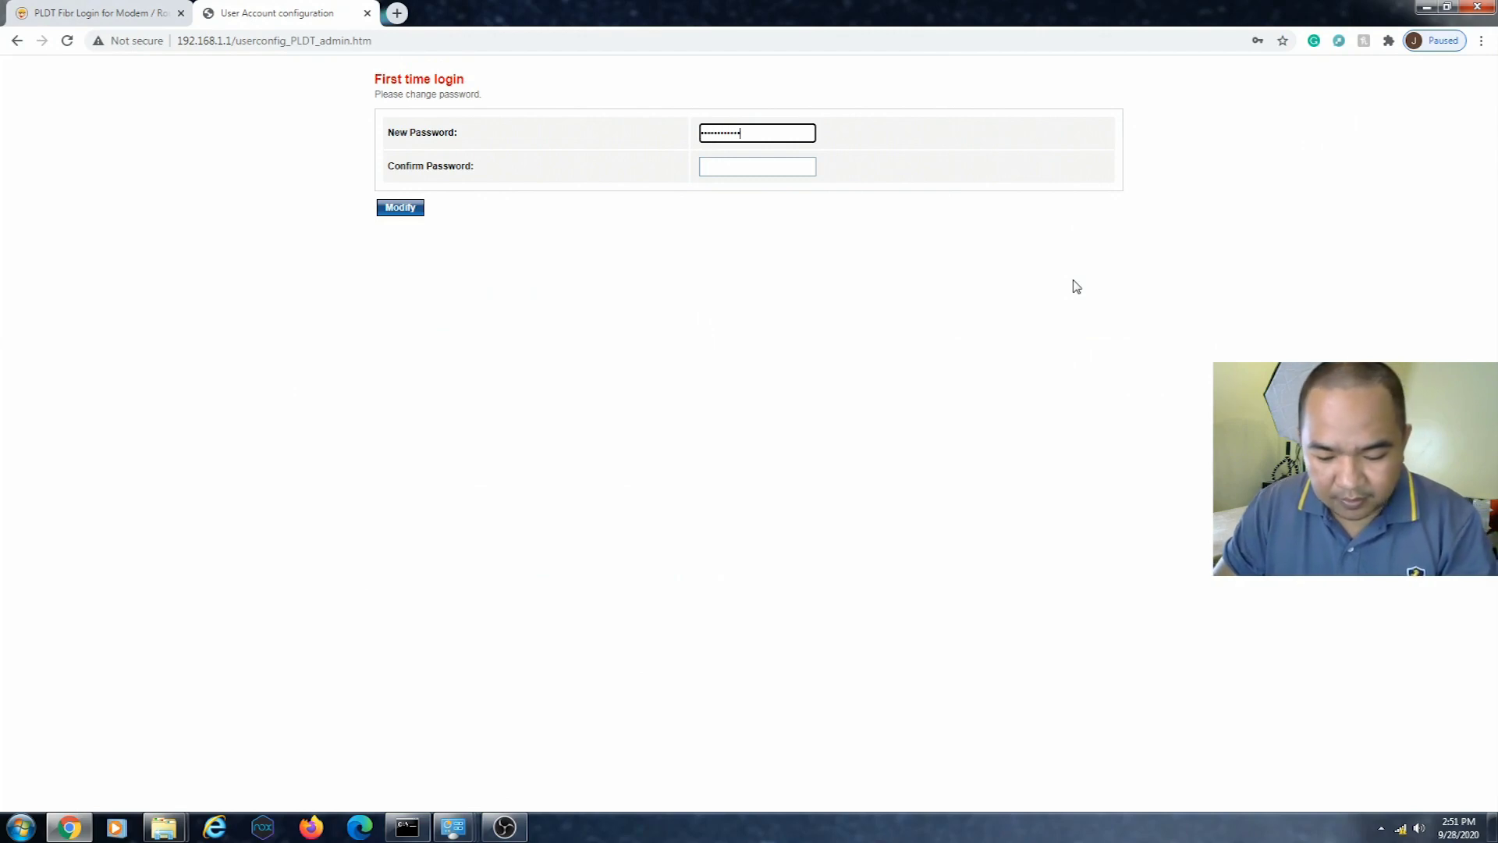
key("Tab")
key("Return")
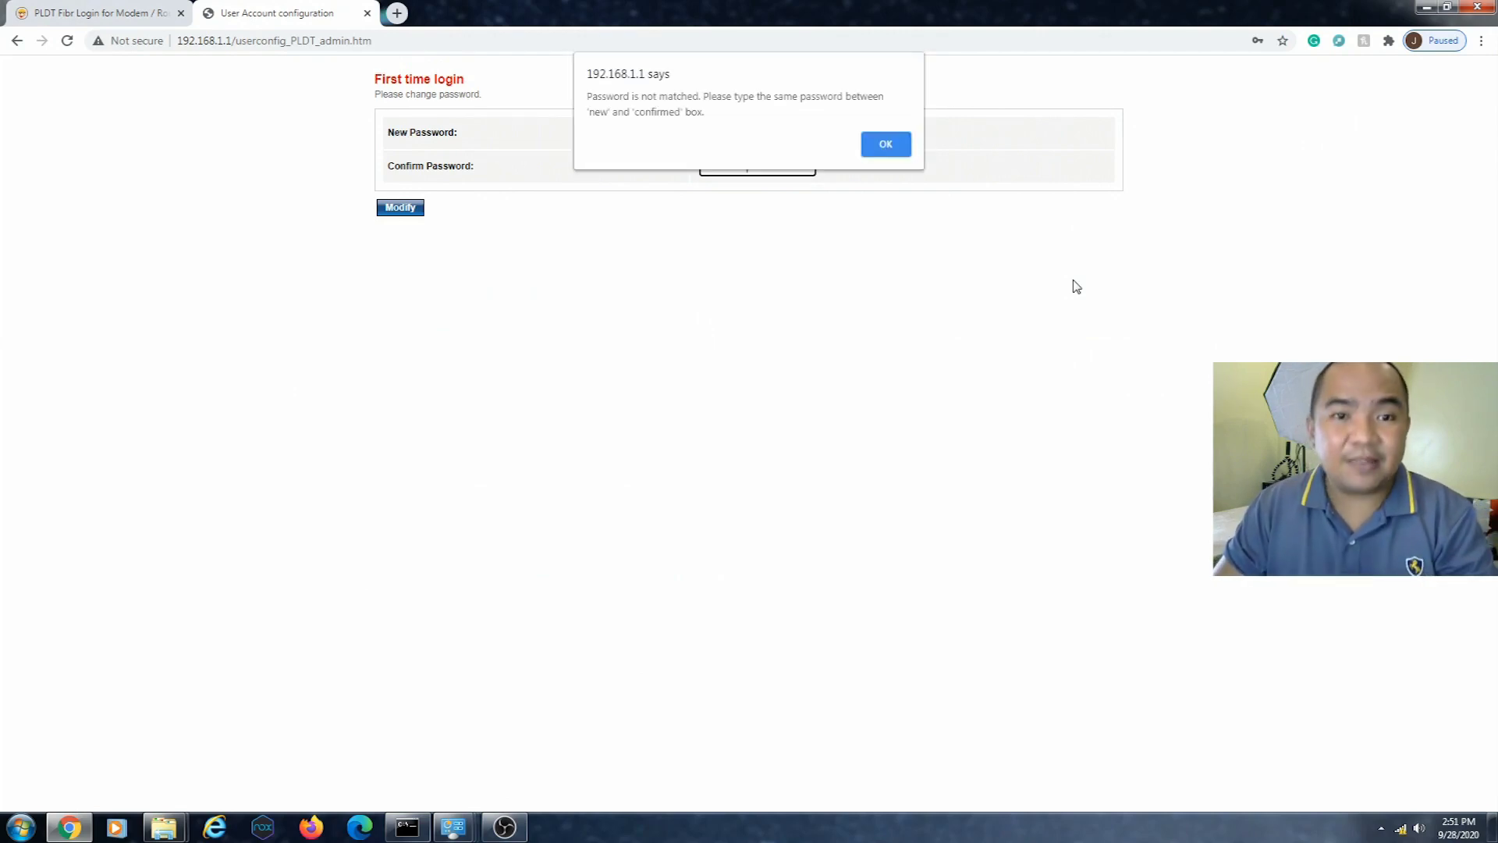
key("Return")
- Re-enter the new and confirm password fields and submit the password change
key("BackSpace")
key("BackSpace")
key("BackSpace")
key("BackSpace")
key("BackSpace")
key("BackSpace")
key("BackSpace")
key("BackSpace")
key("BackSpace")
key("BackSpace")
key("BackSpace")
key("BackSpace")
key("BackSpace")
key("BackSpace")
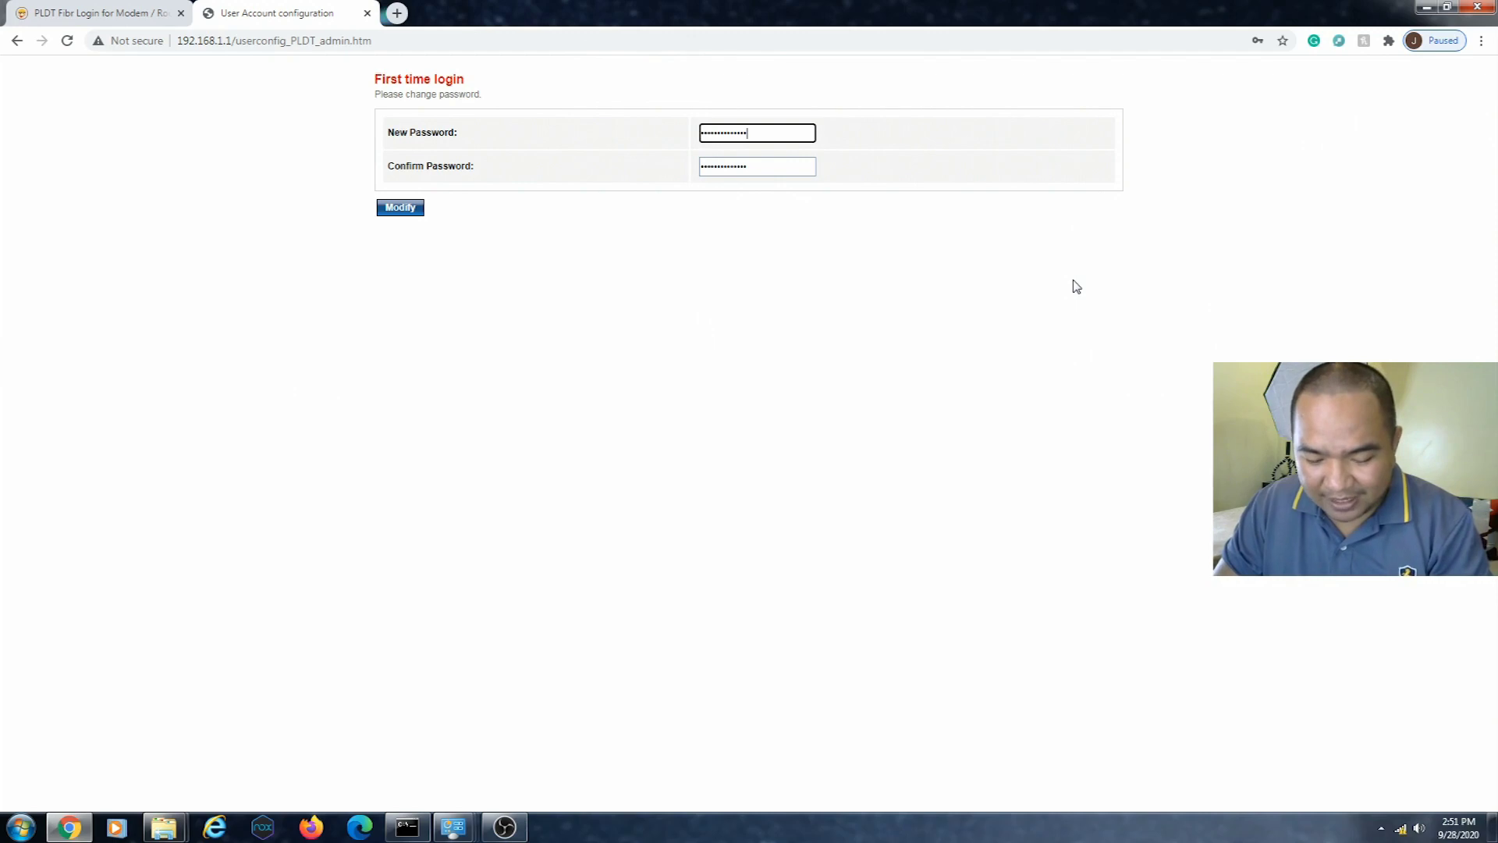
key("Tab")
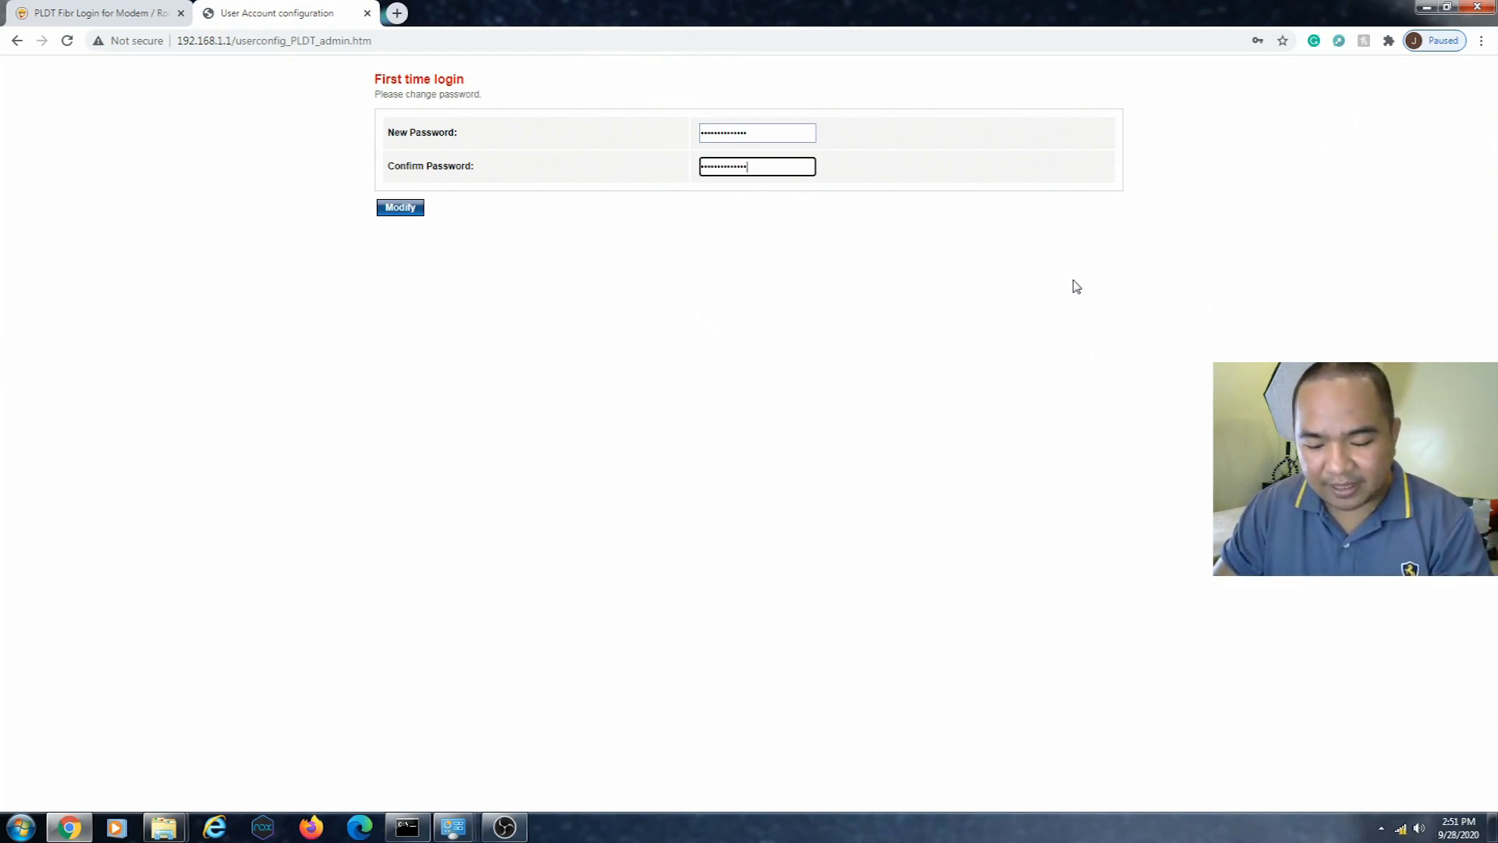
key("Return")
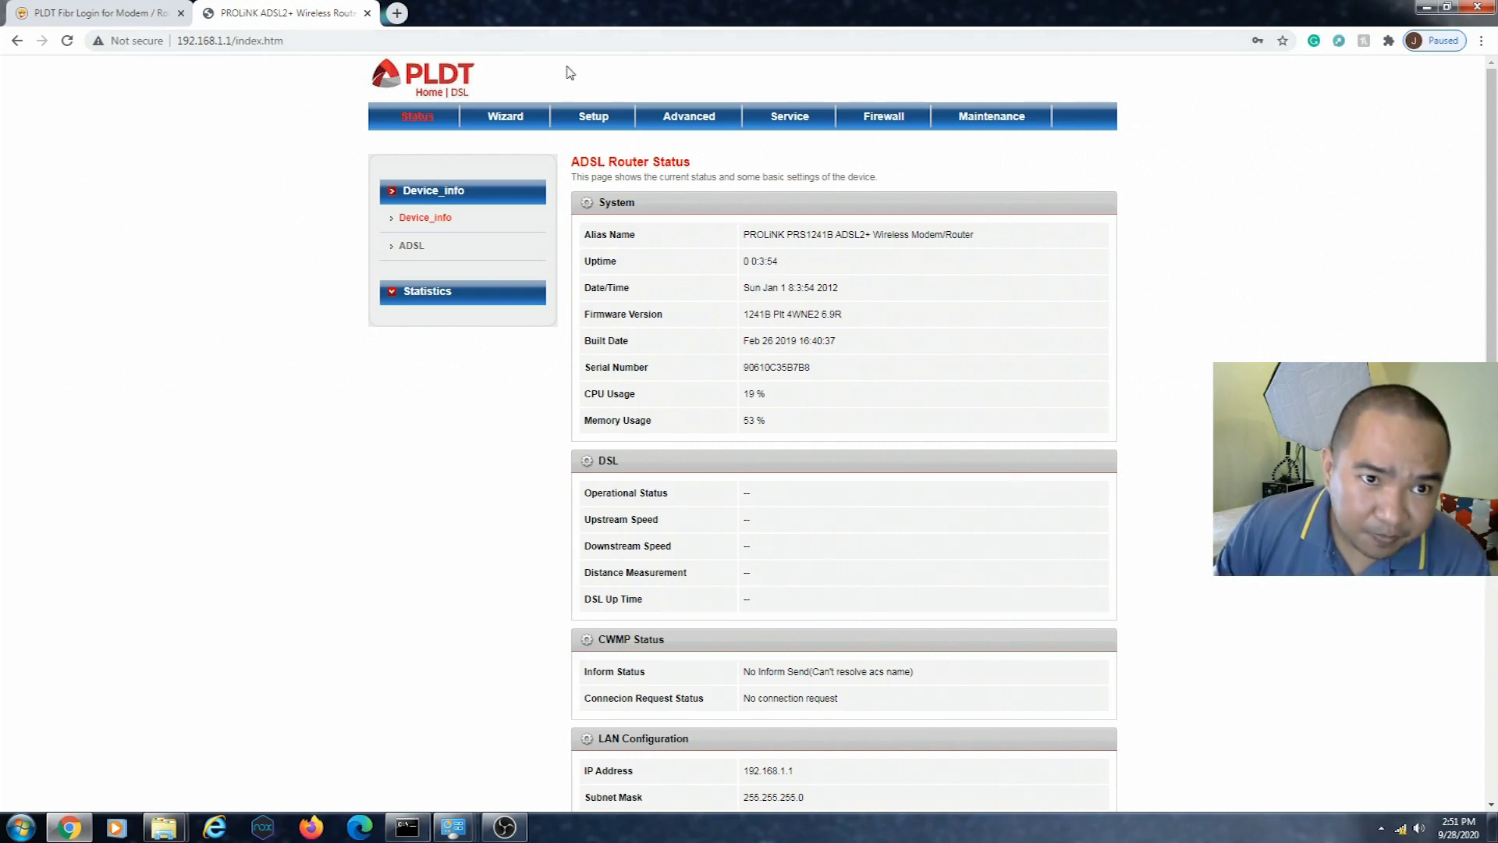
- Set DHCP Mode to None and apply, then select the LAN IP 192.168.1.1 in LAN Interface Setup
left_click(591, 117)
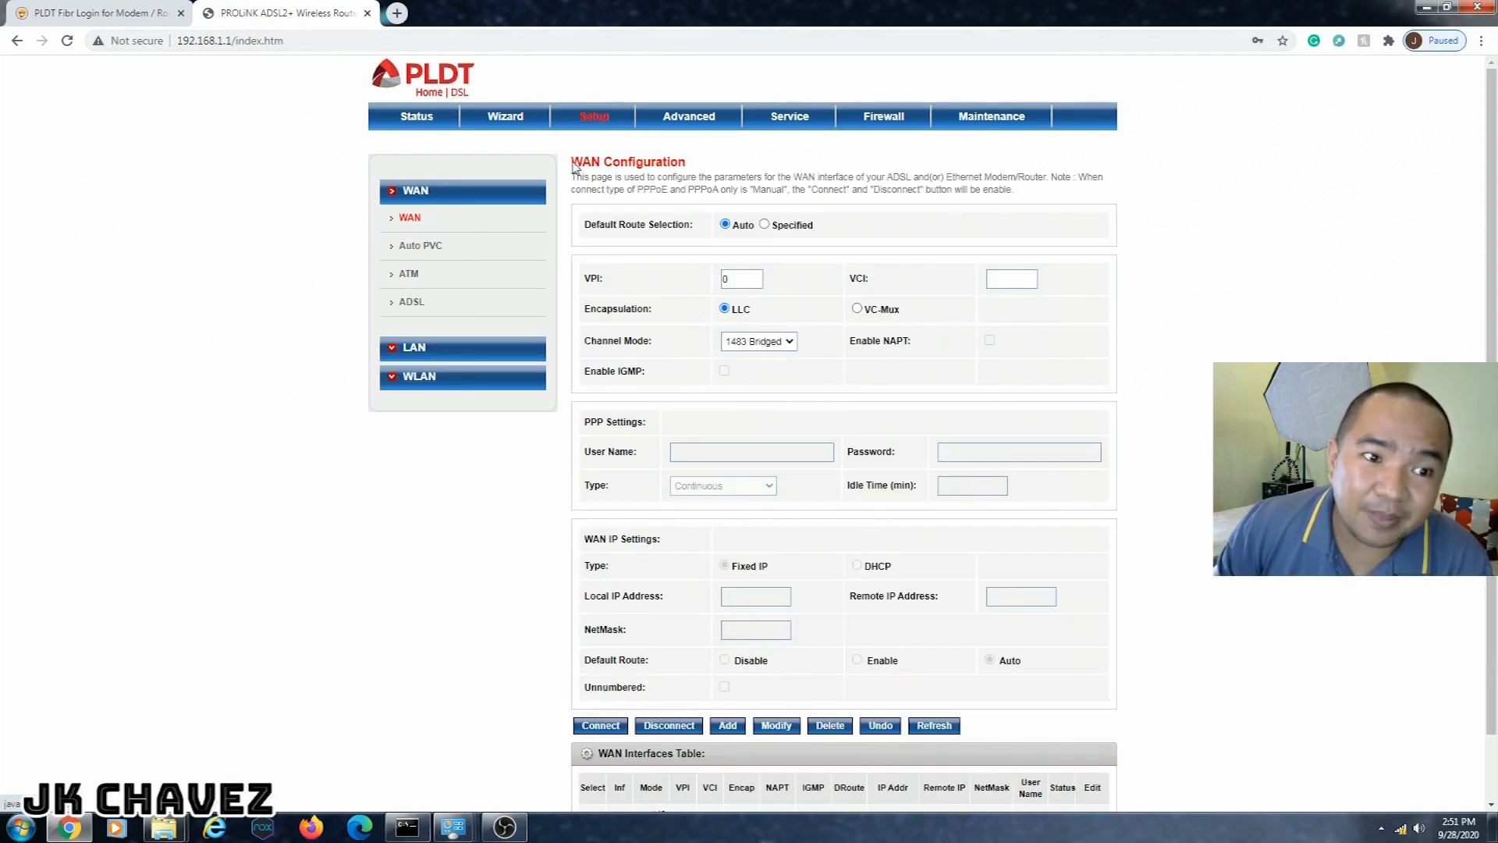
left_click(478, 349)
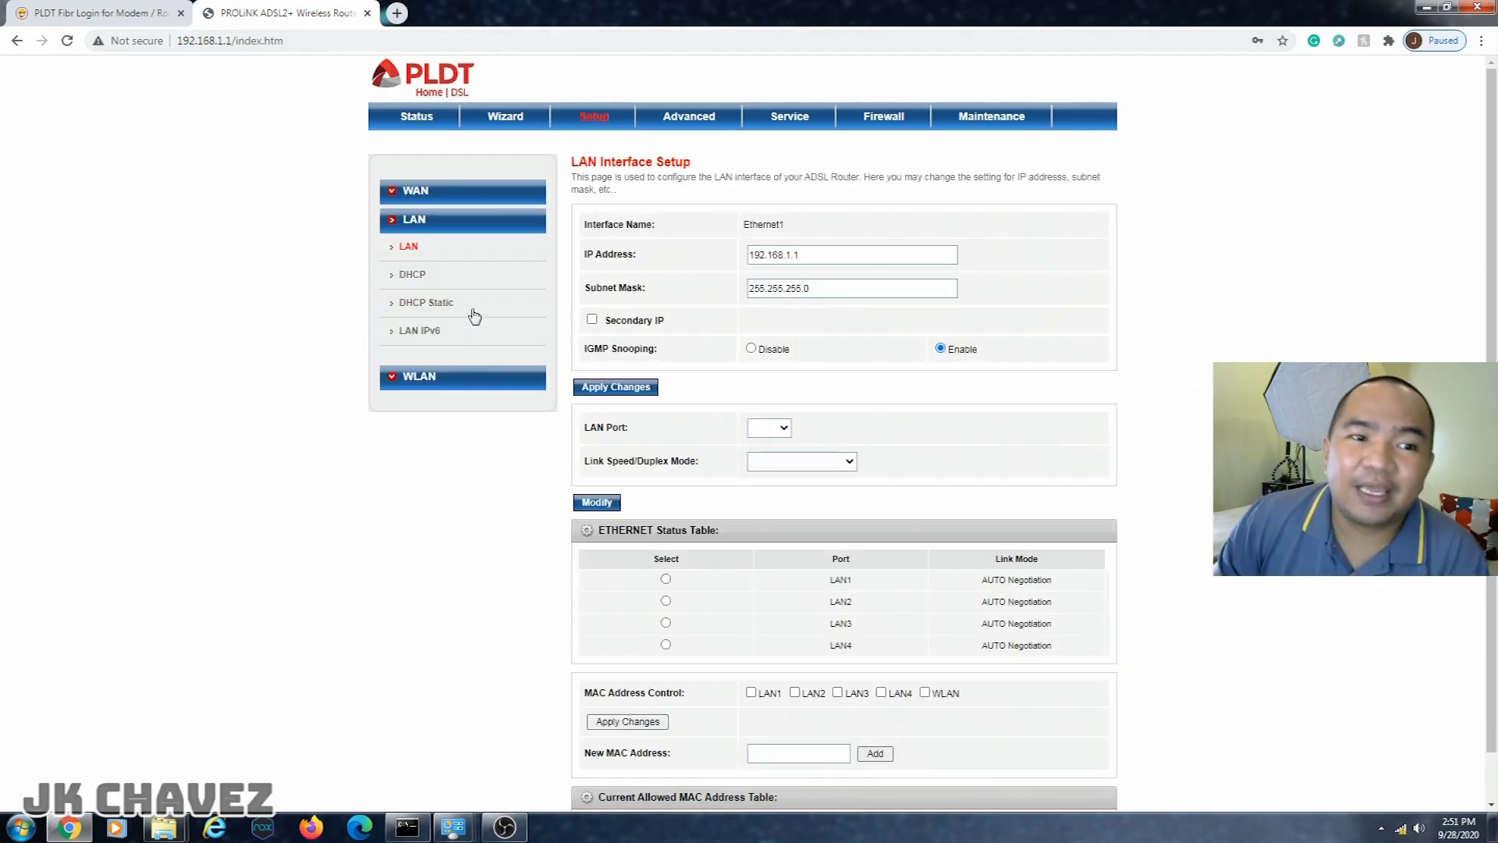
left_click(484, 276)
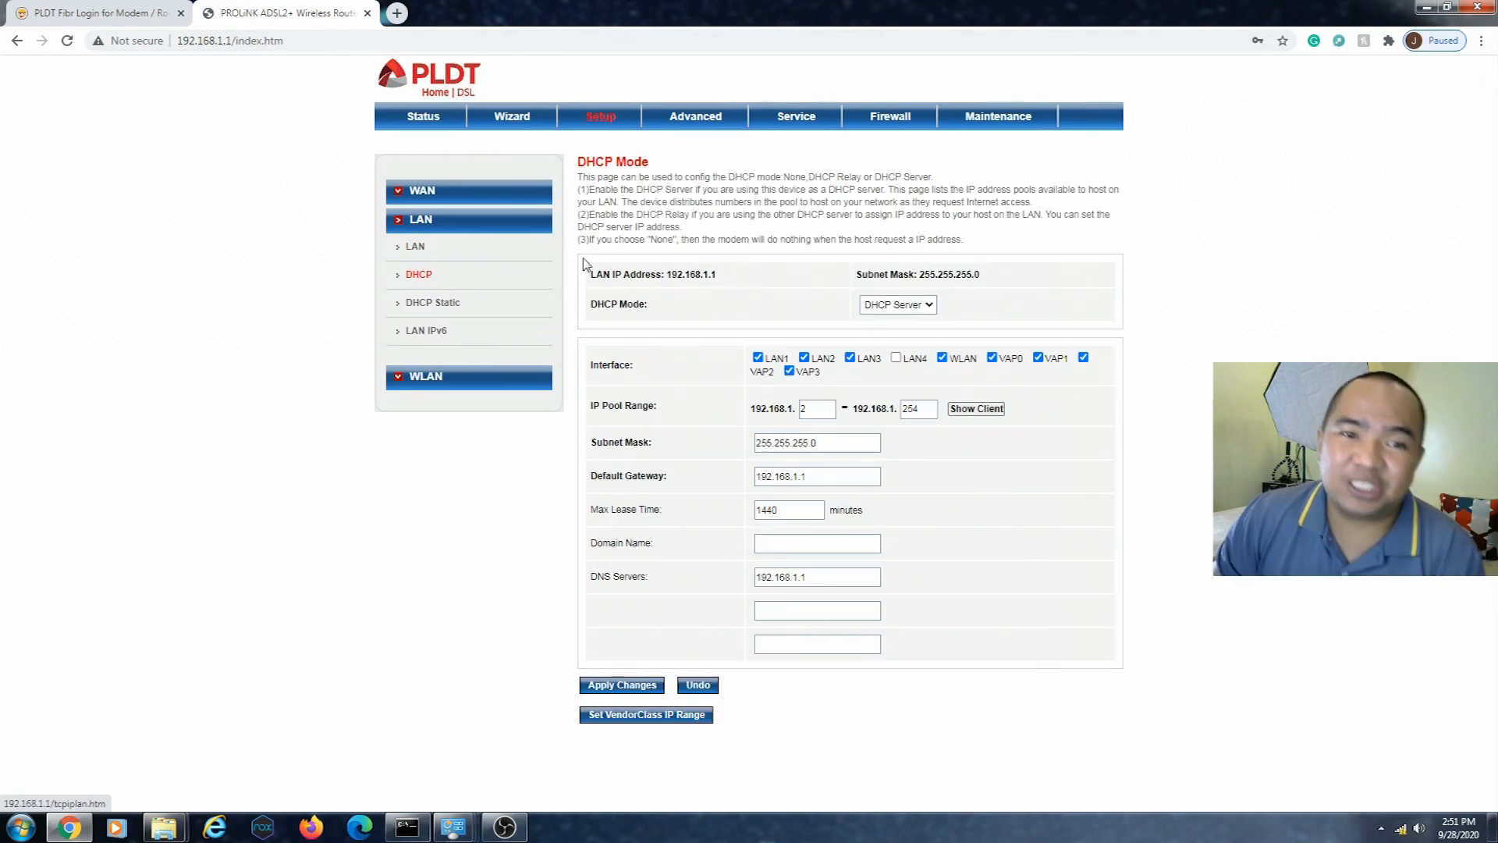
left_click(905, 309)
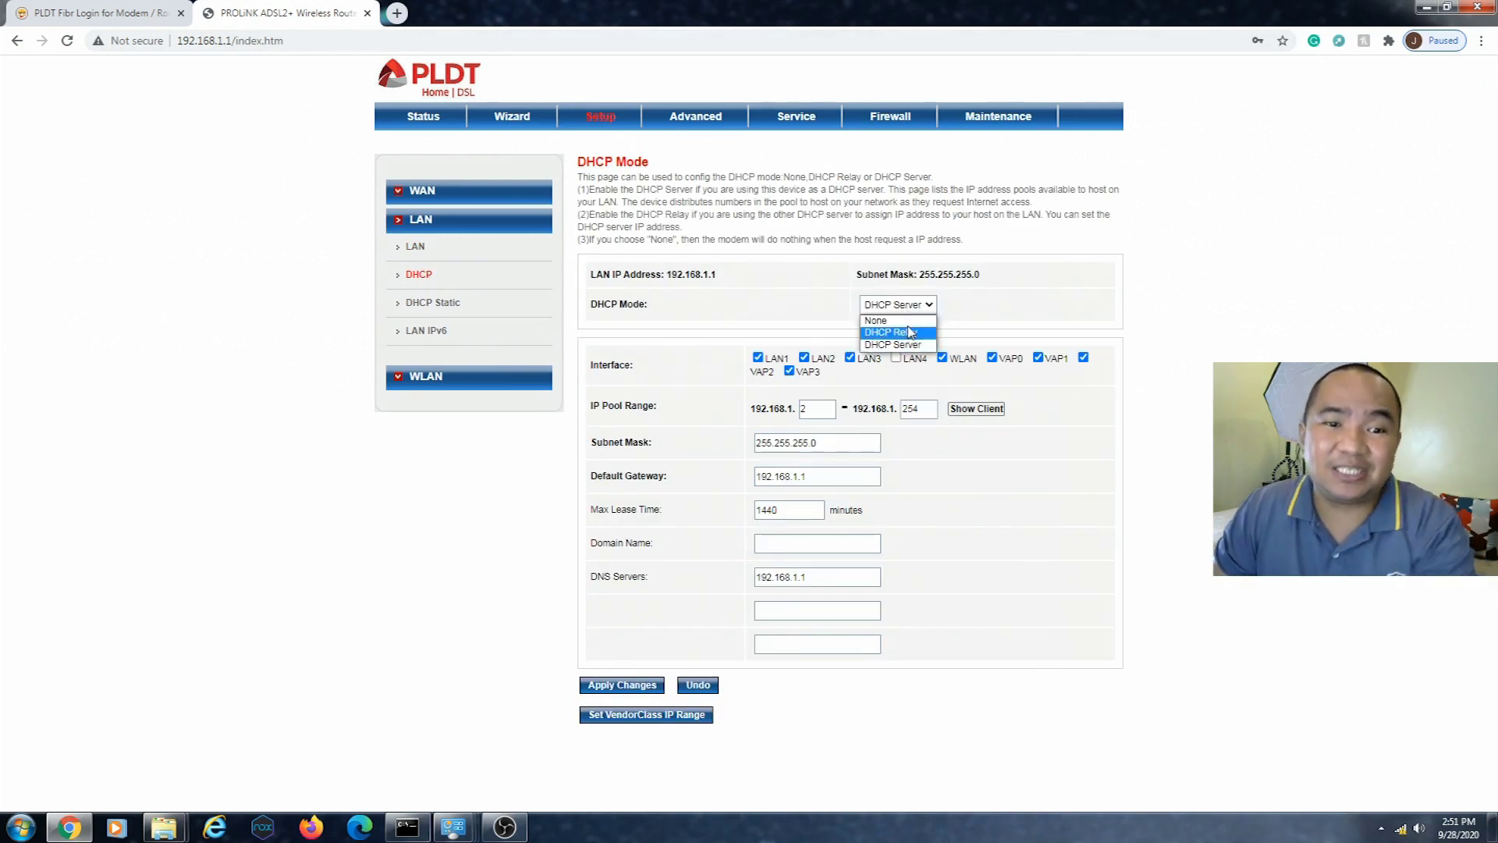
left_click(906, 322)
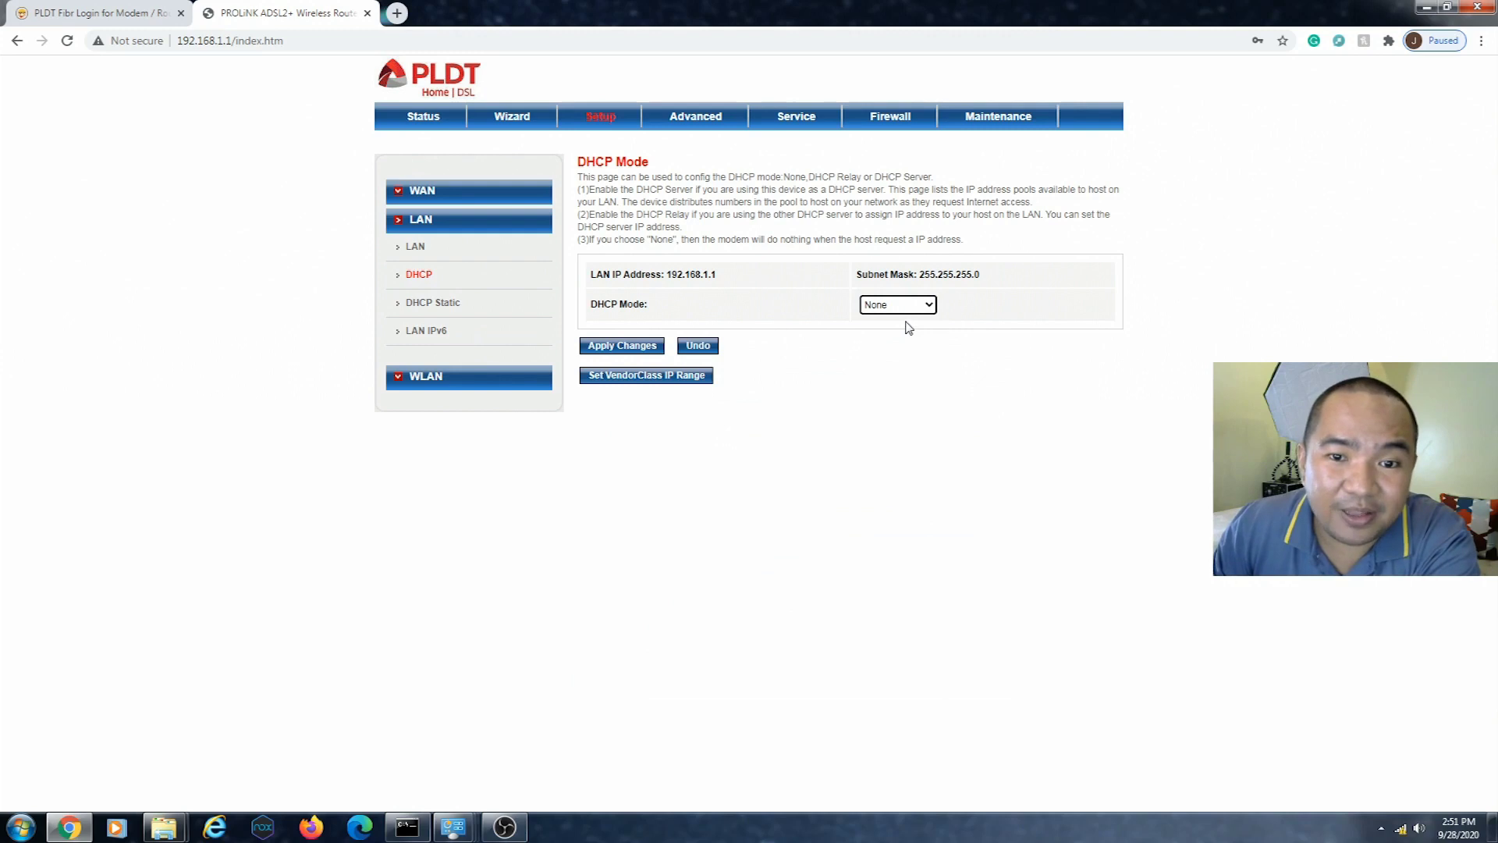
left_click(622, 346)
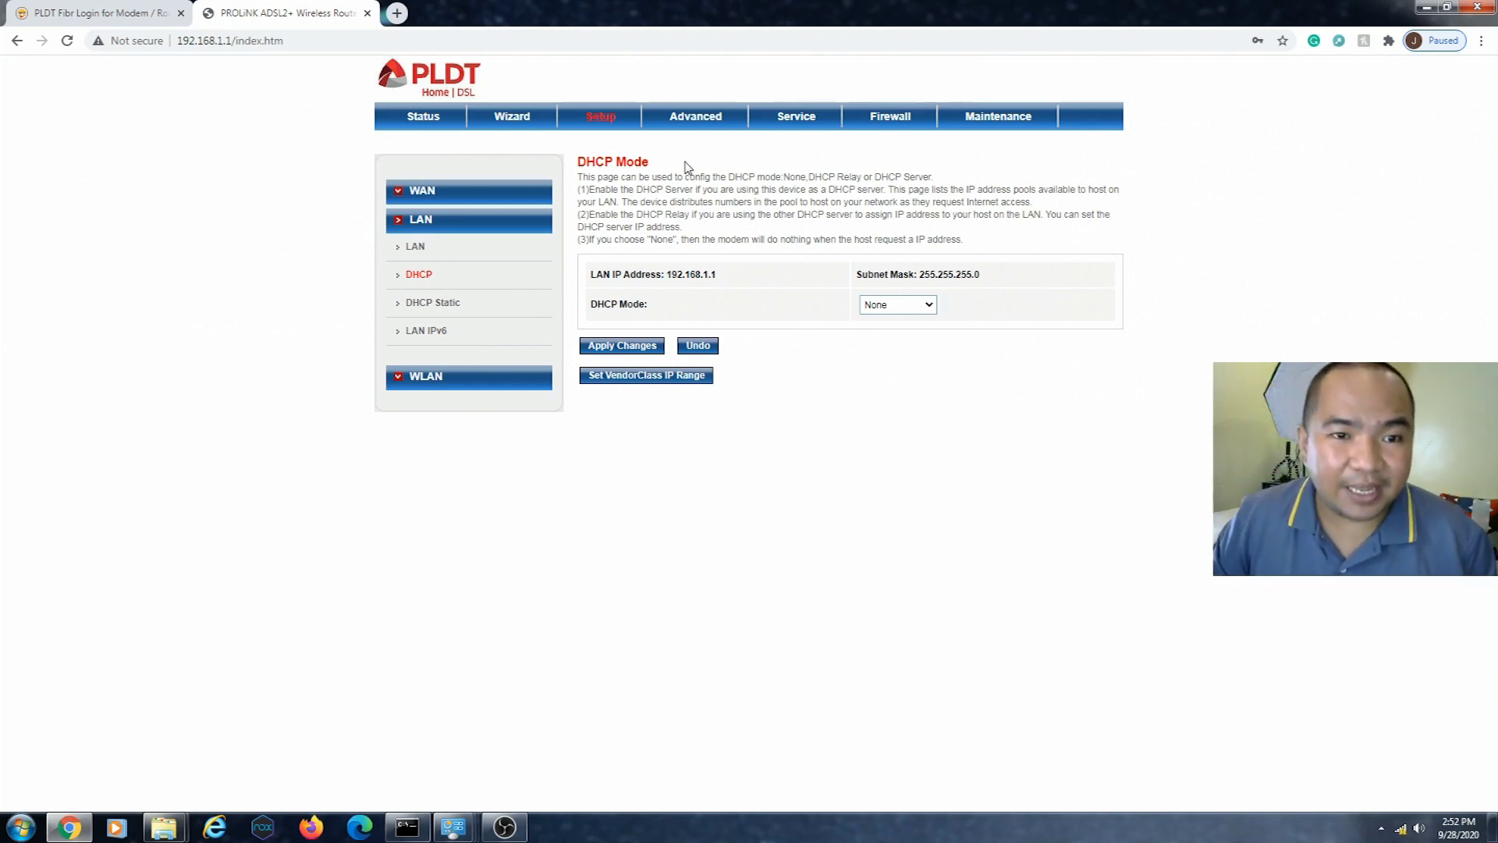
left_click(455, 252)
double_click(881, 250)
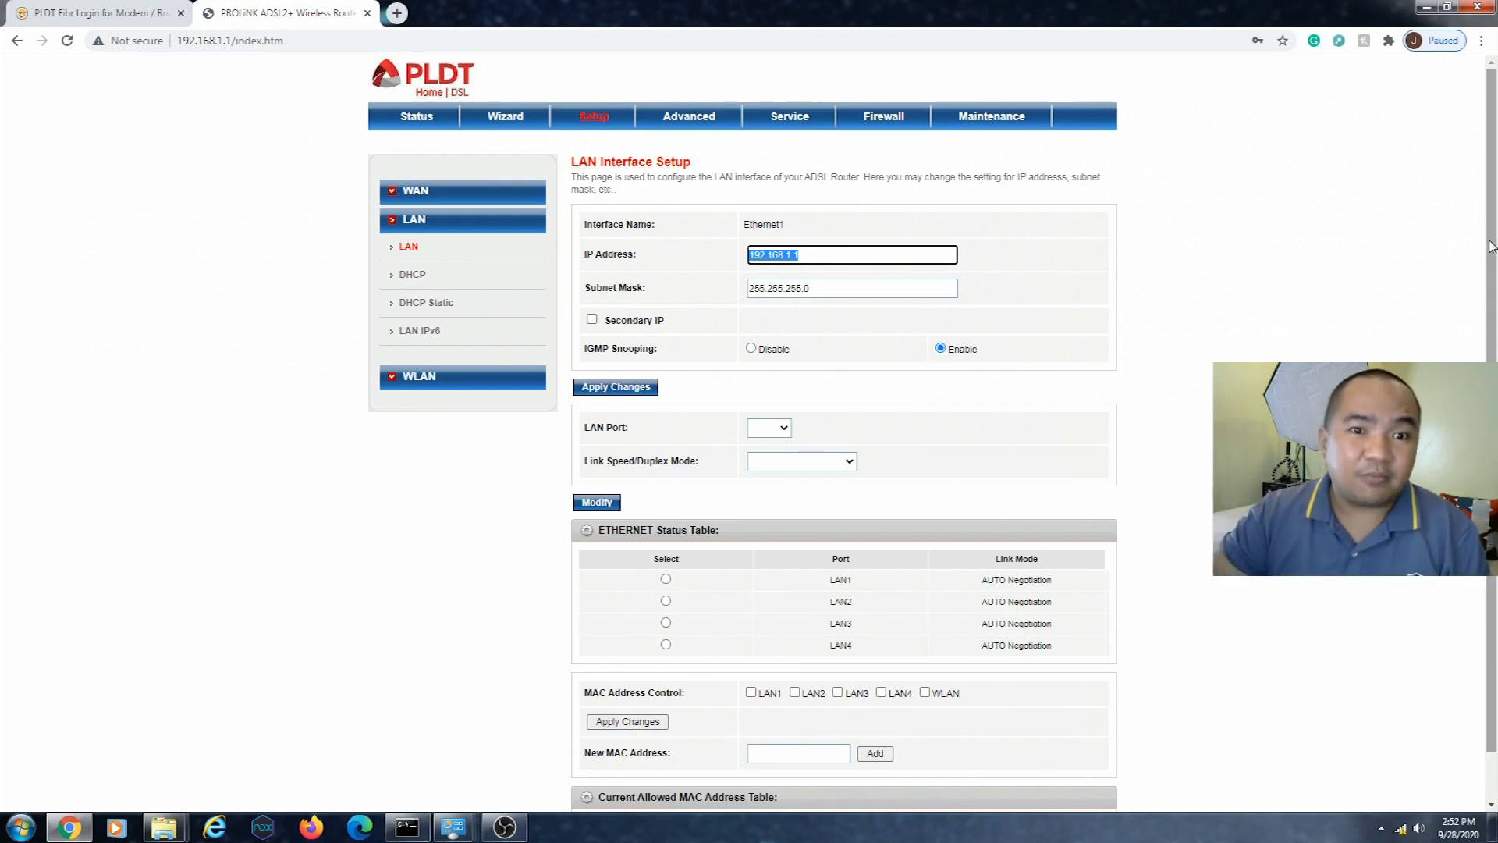
- Change the LAN IP to 172.16.80.233, apply it, and reopen the admin at that address
type("172.168")
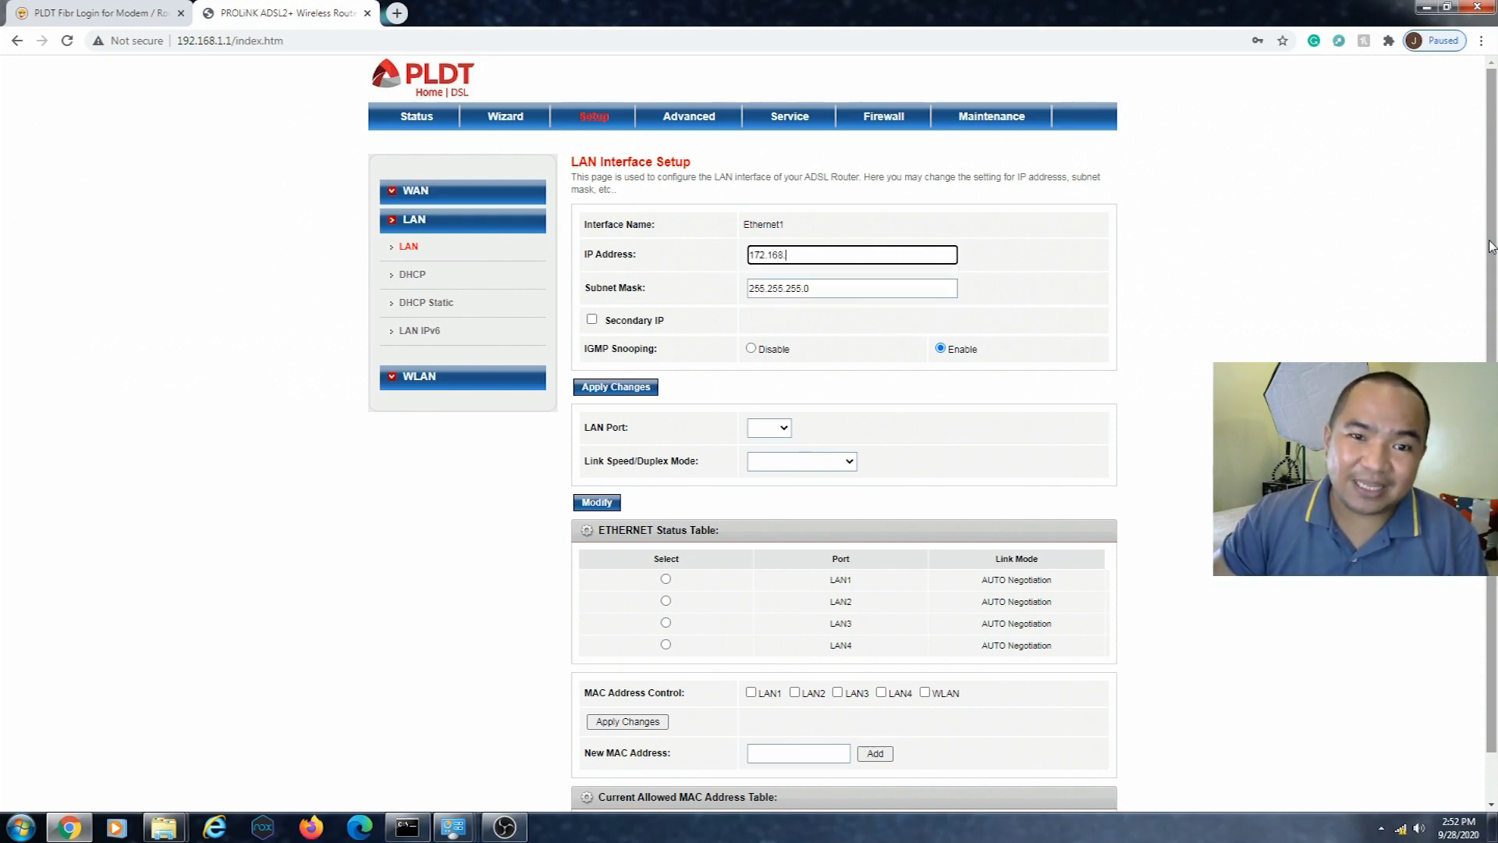
key("BackSpace")
key("BackSpace")
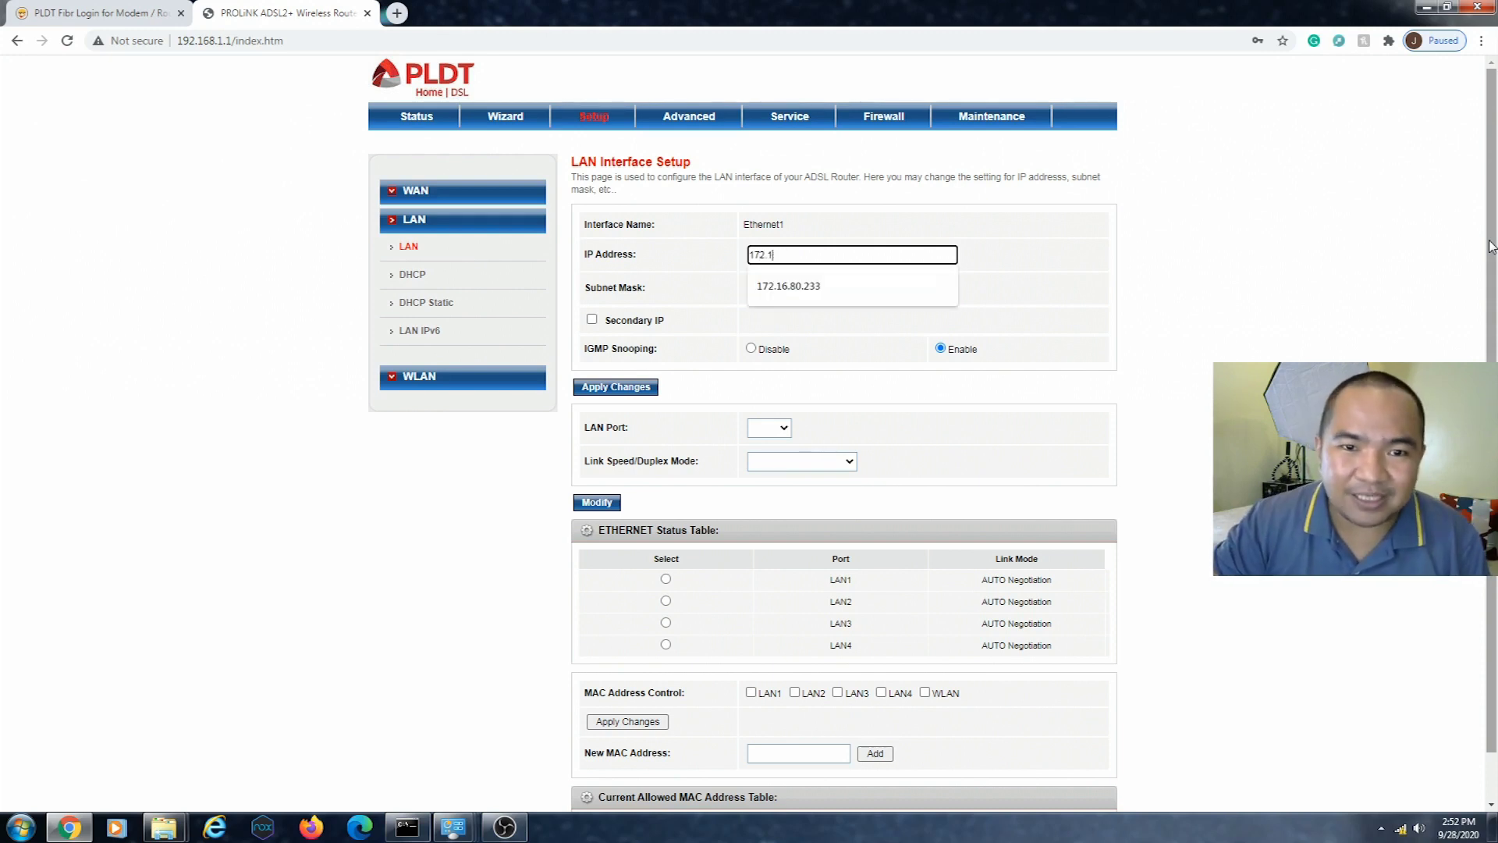
type("6.80.")
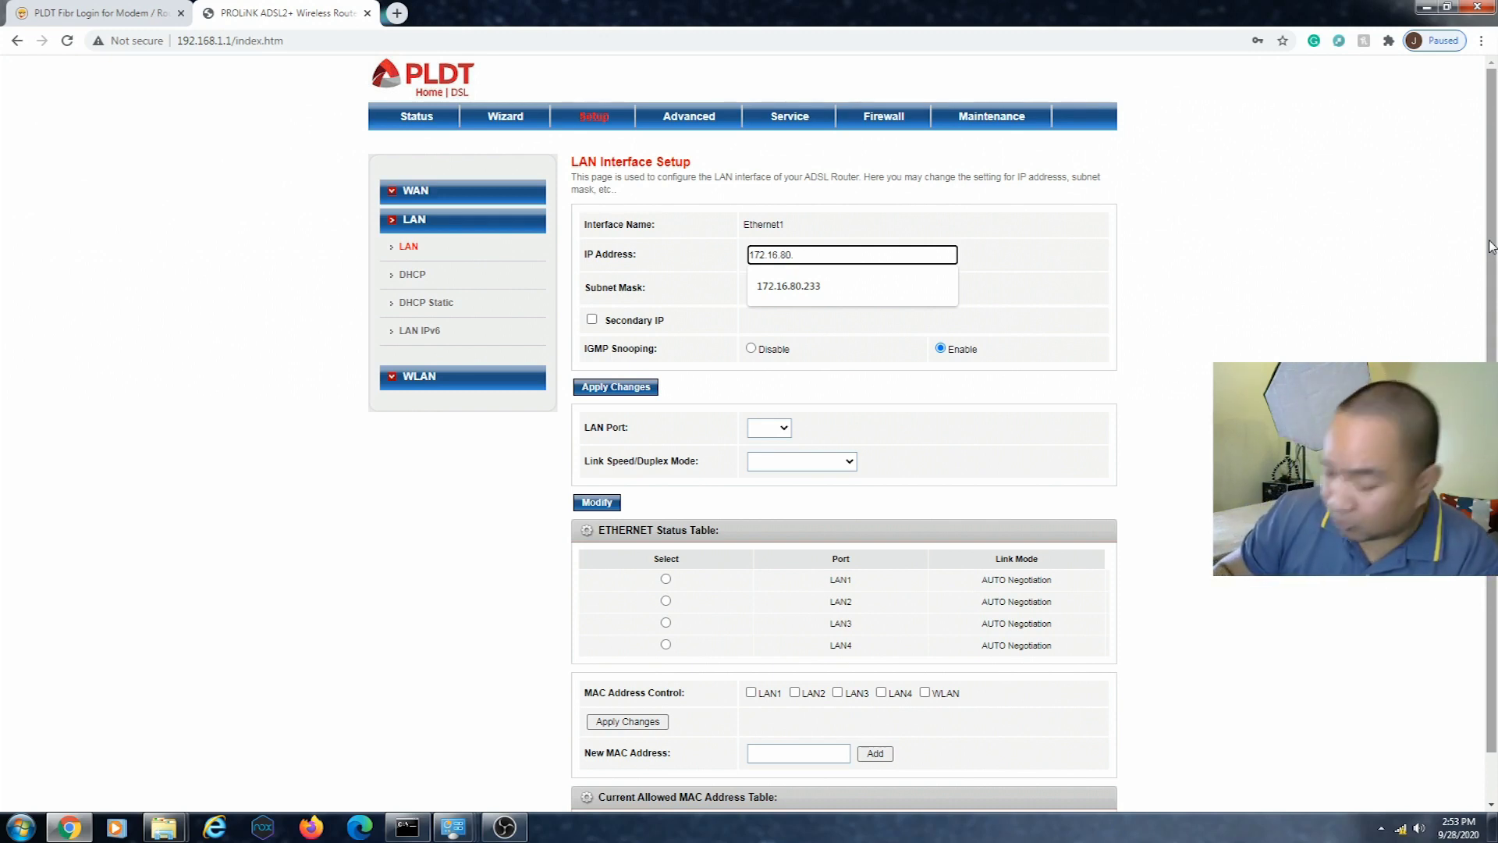
type("233")
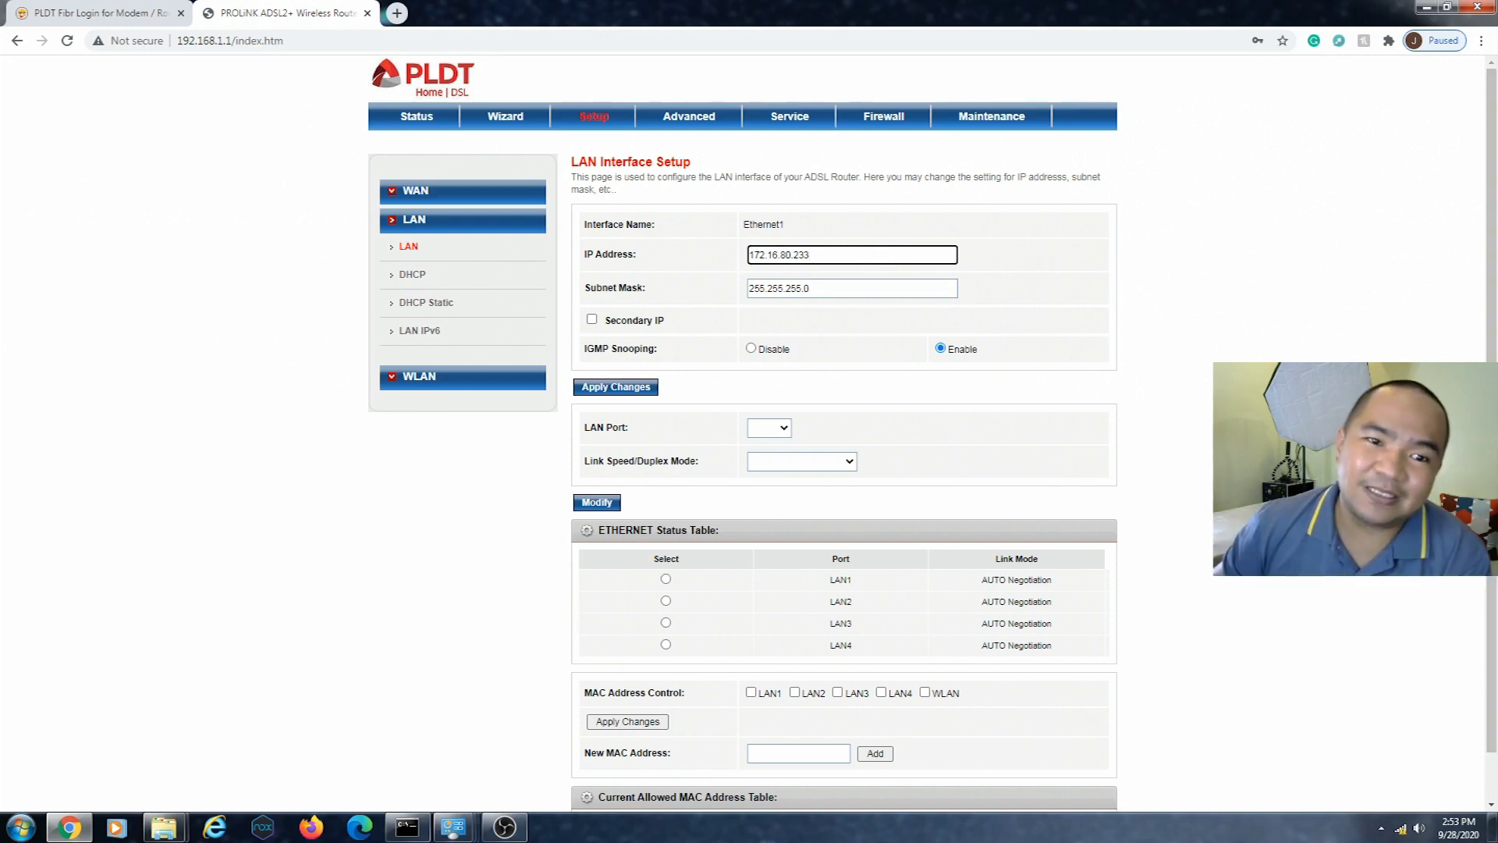
left_click(609, 388)
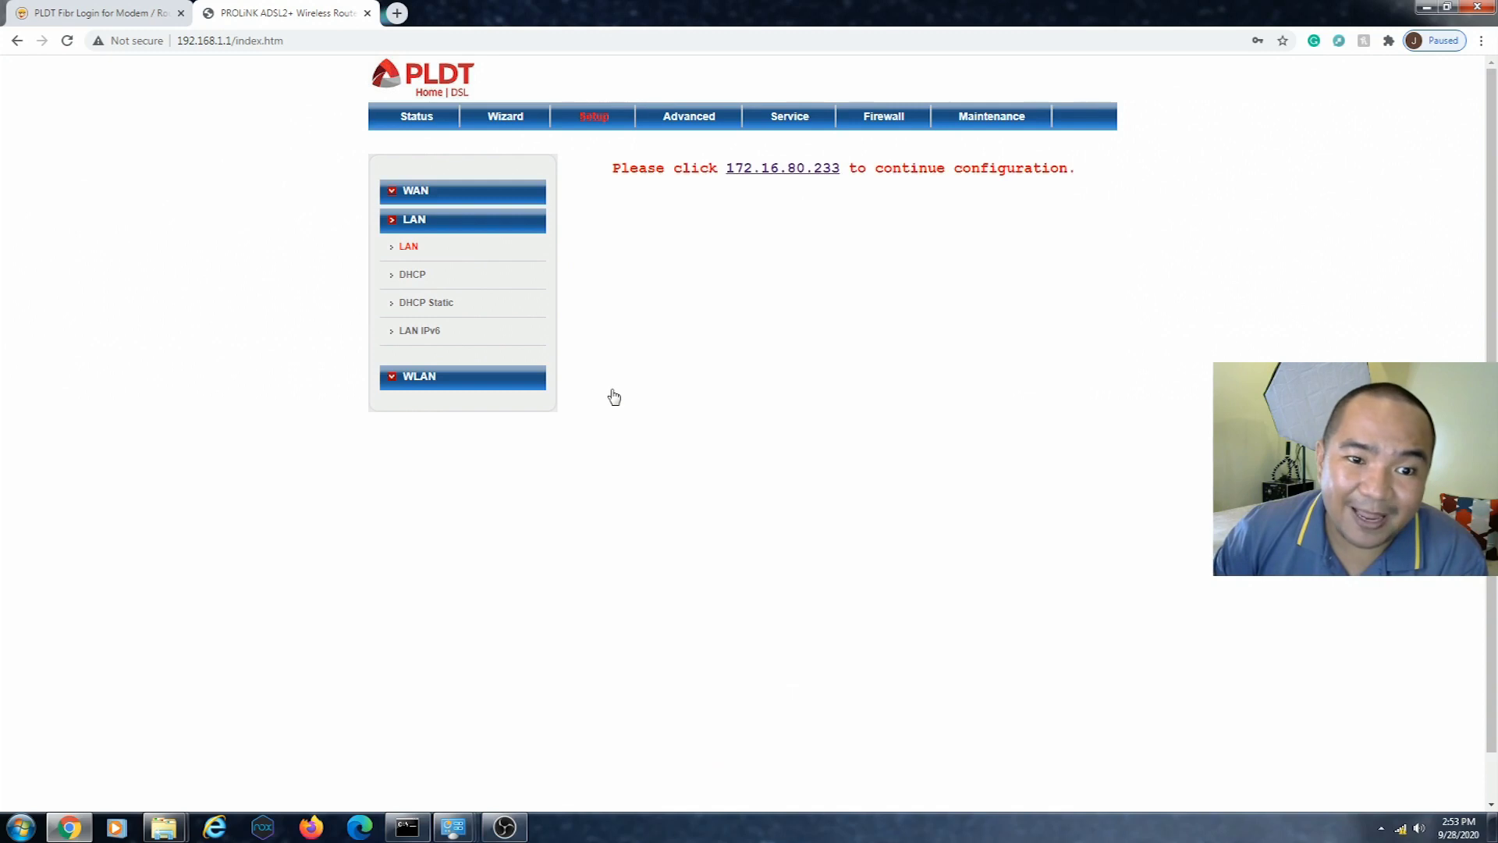
left_click(793, 173)
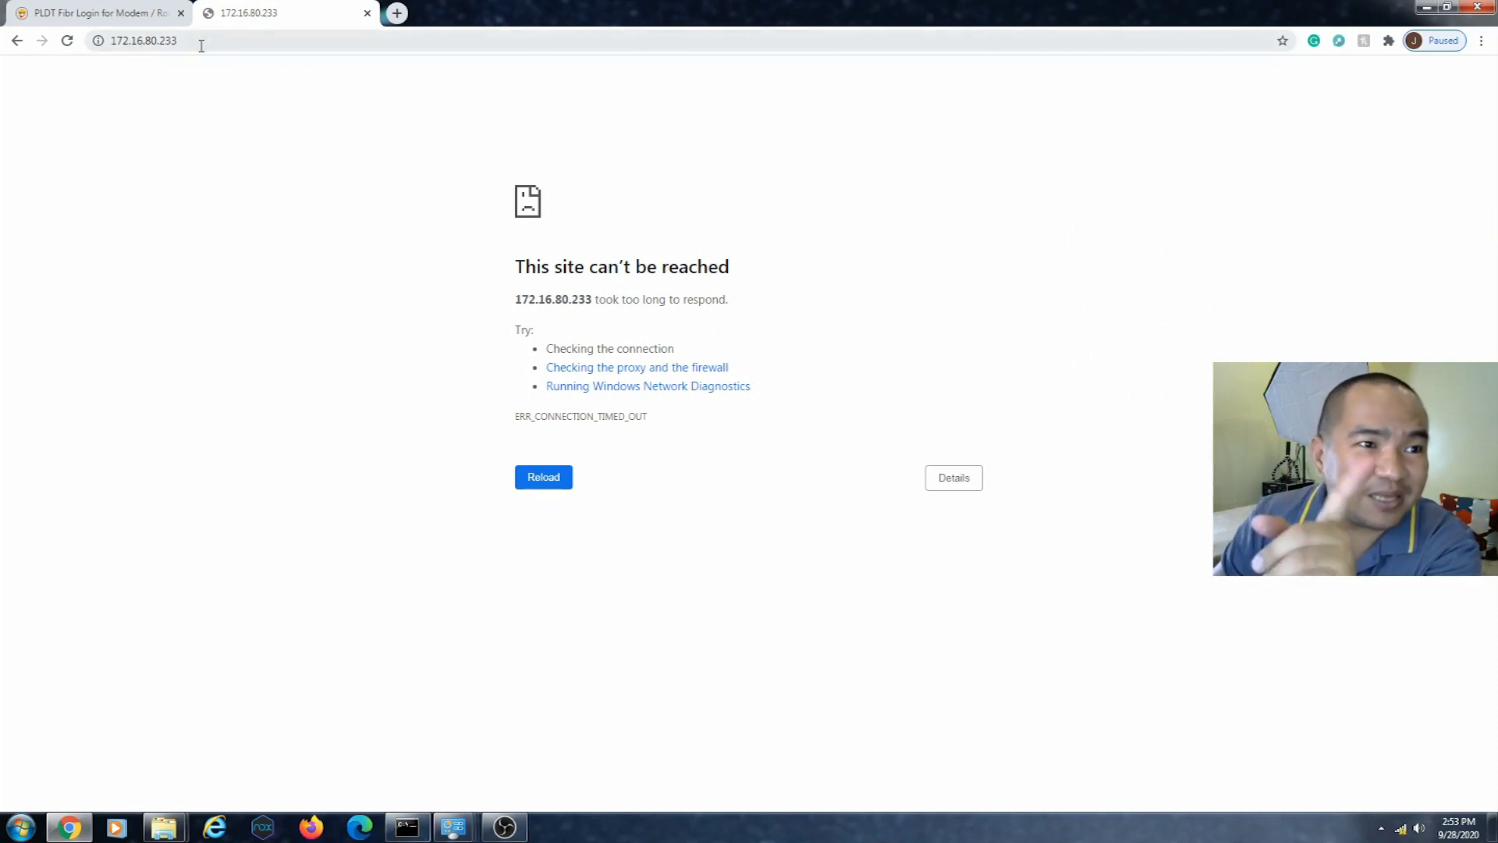
- Reload 172.16.80.233 and bring up the list of wireless networks
key("F5")
left_click(1401, 828)
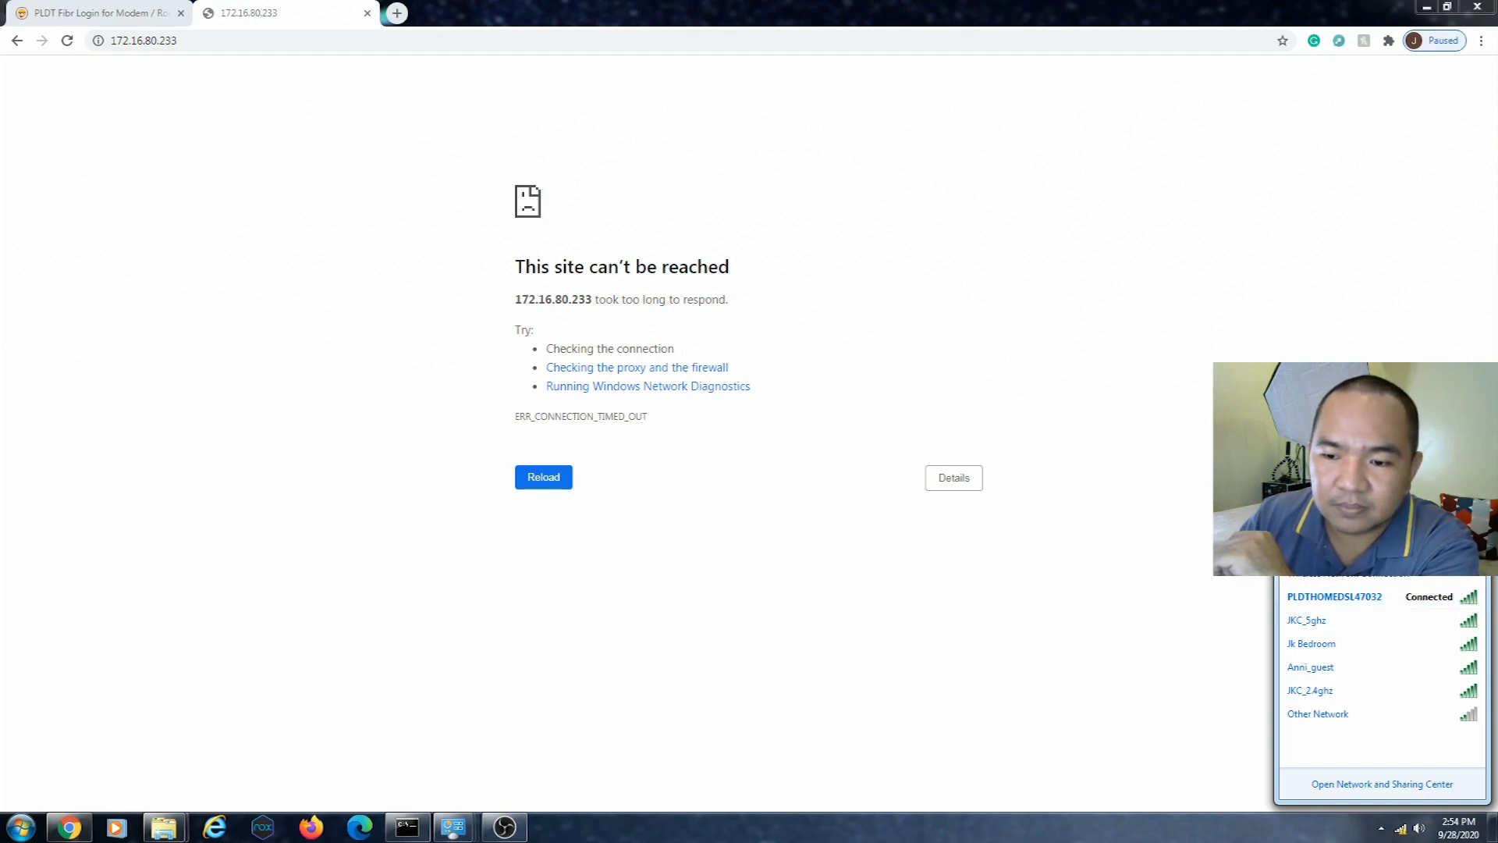
- Recheck the Wi-Fi connection and reload the router page at 172.16.80.233
key("Escape")
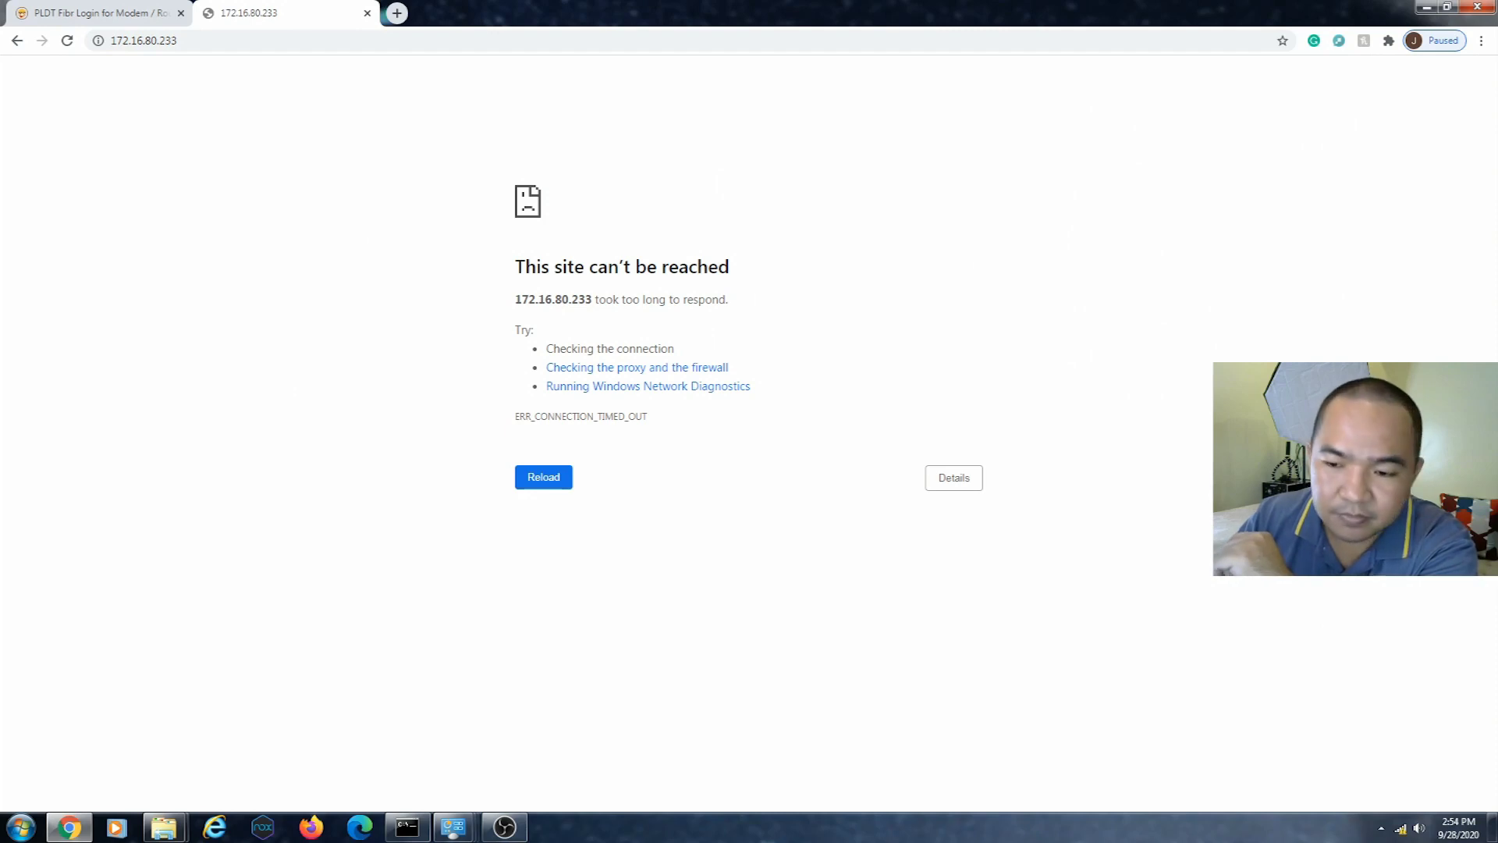
left_click(1401, 828)
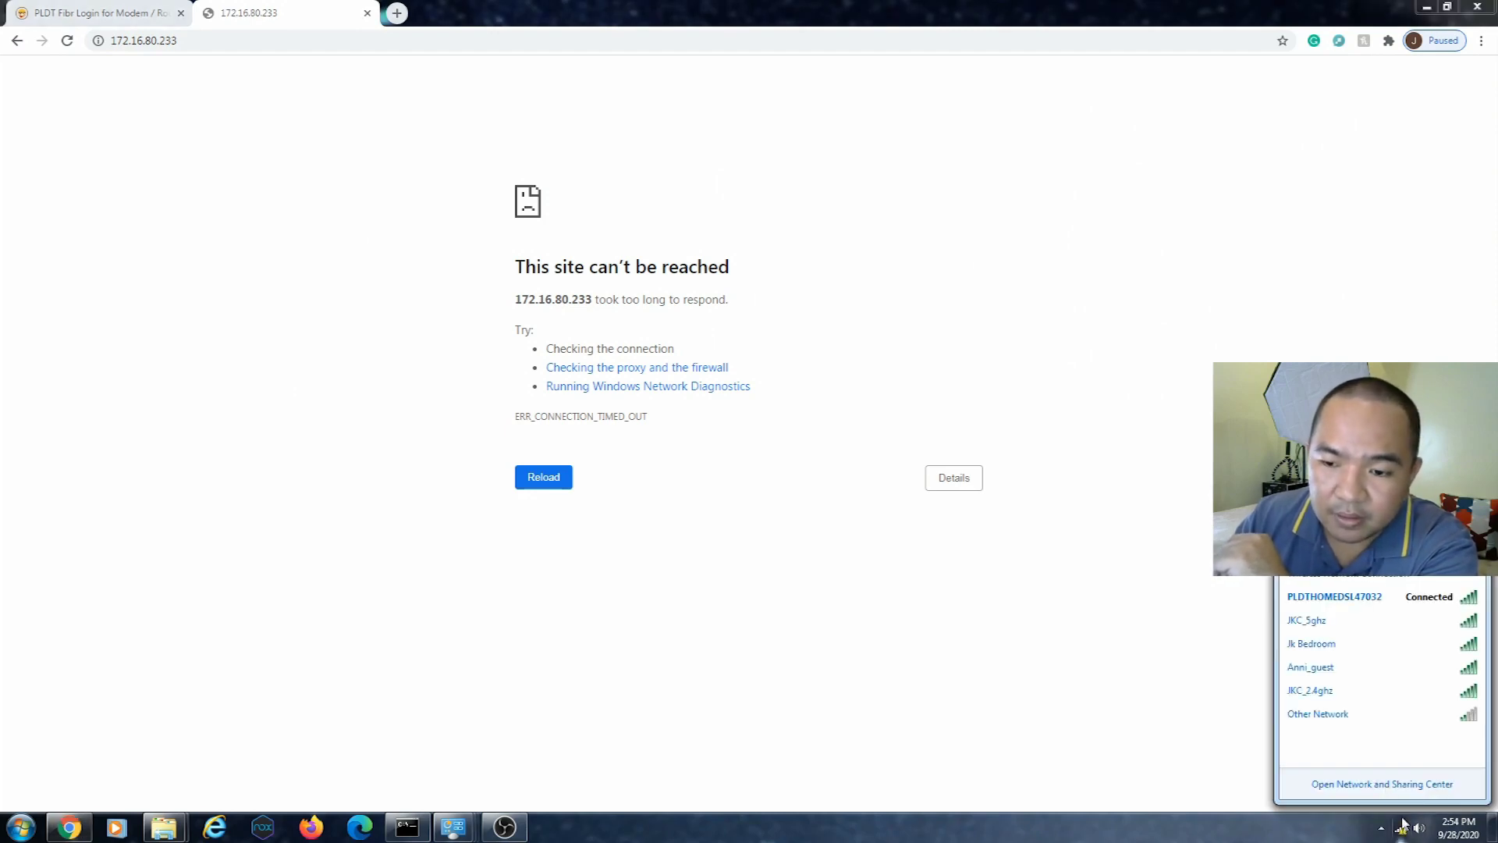
left_click(1183, 493)
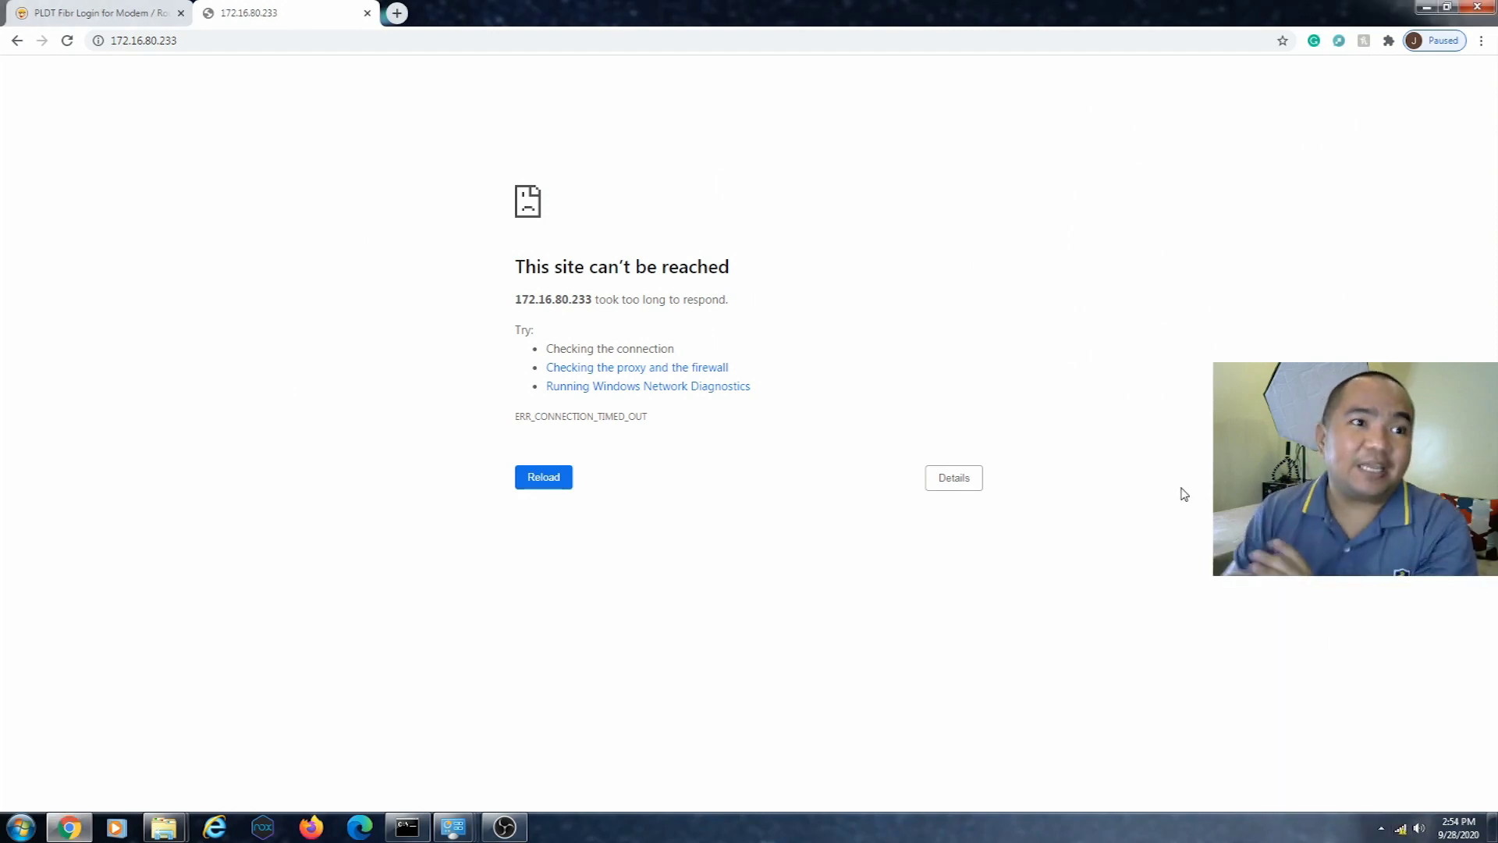
left_click(317, 43)
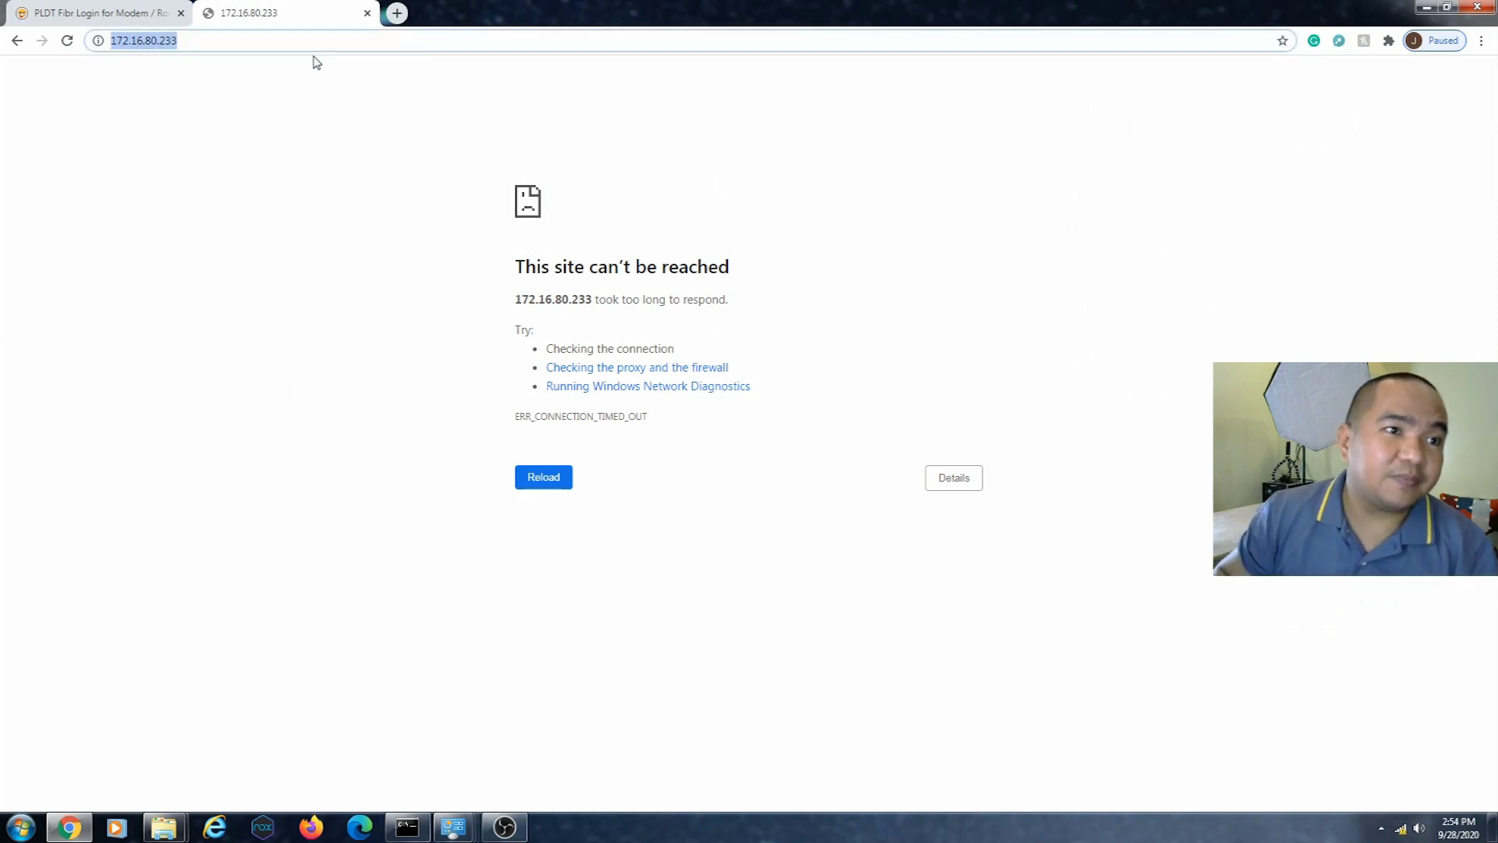
key("Return")
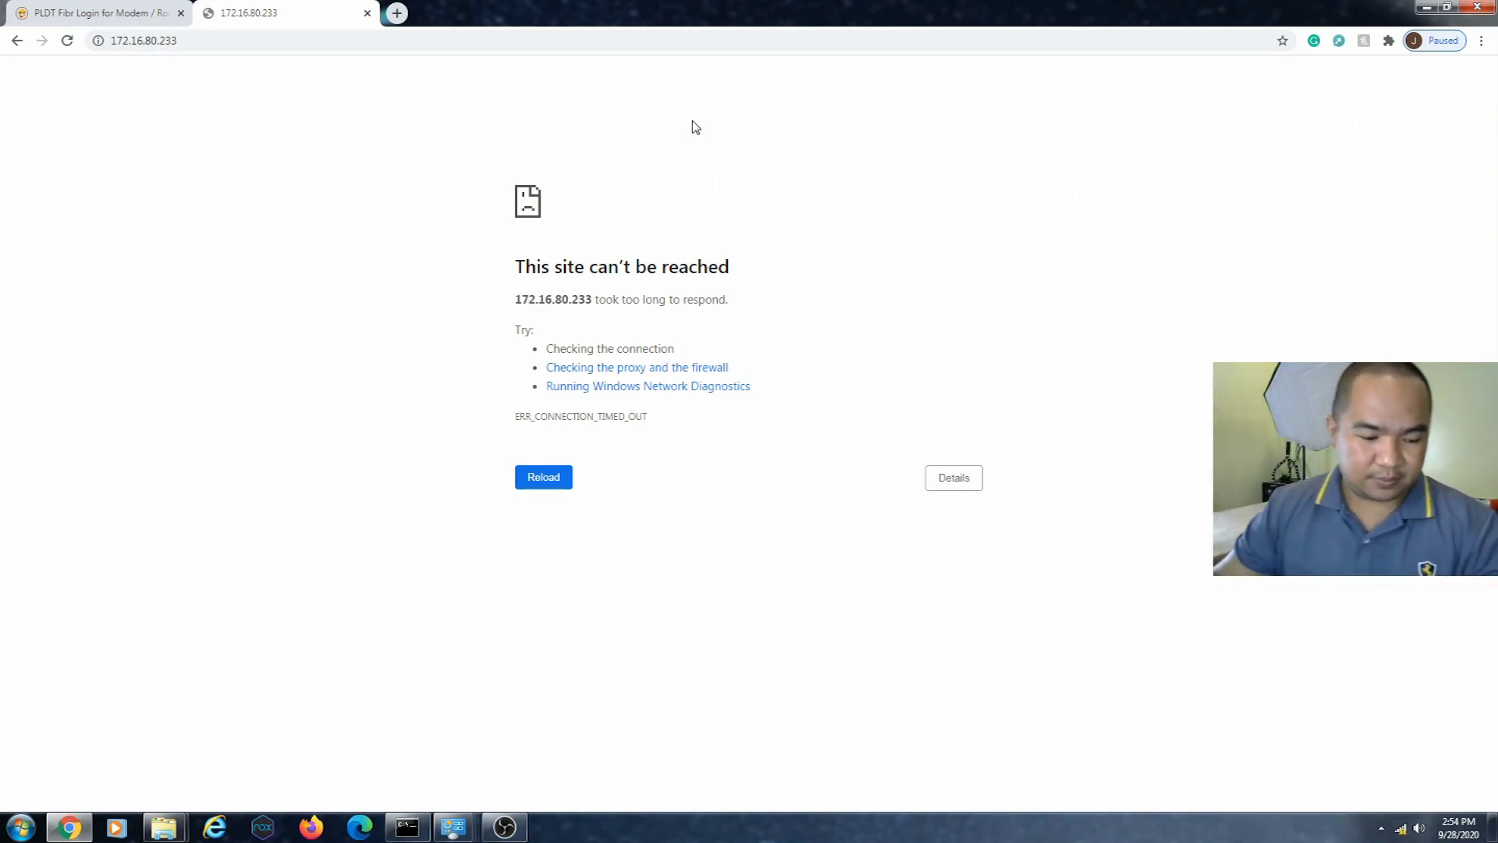
- Confirm the Wi-Fi shows Connected and bring back the command prompt window
left_click(1401, 829)
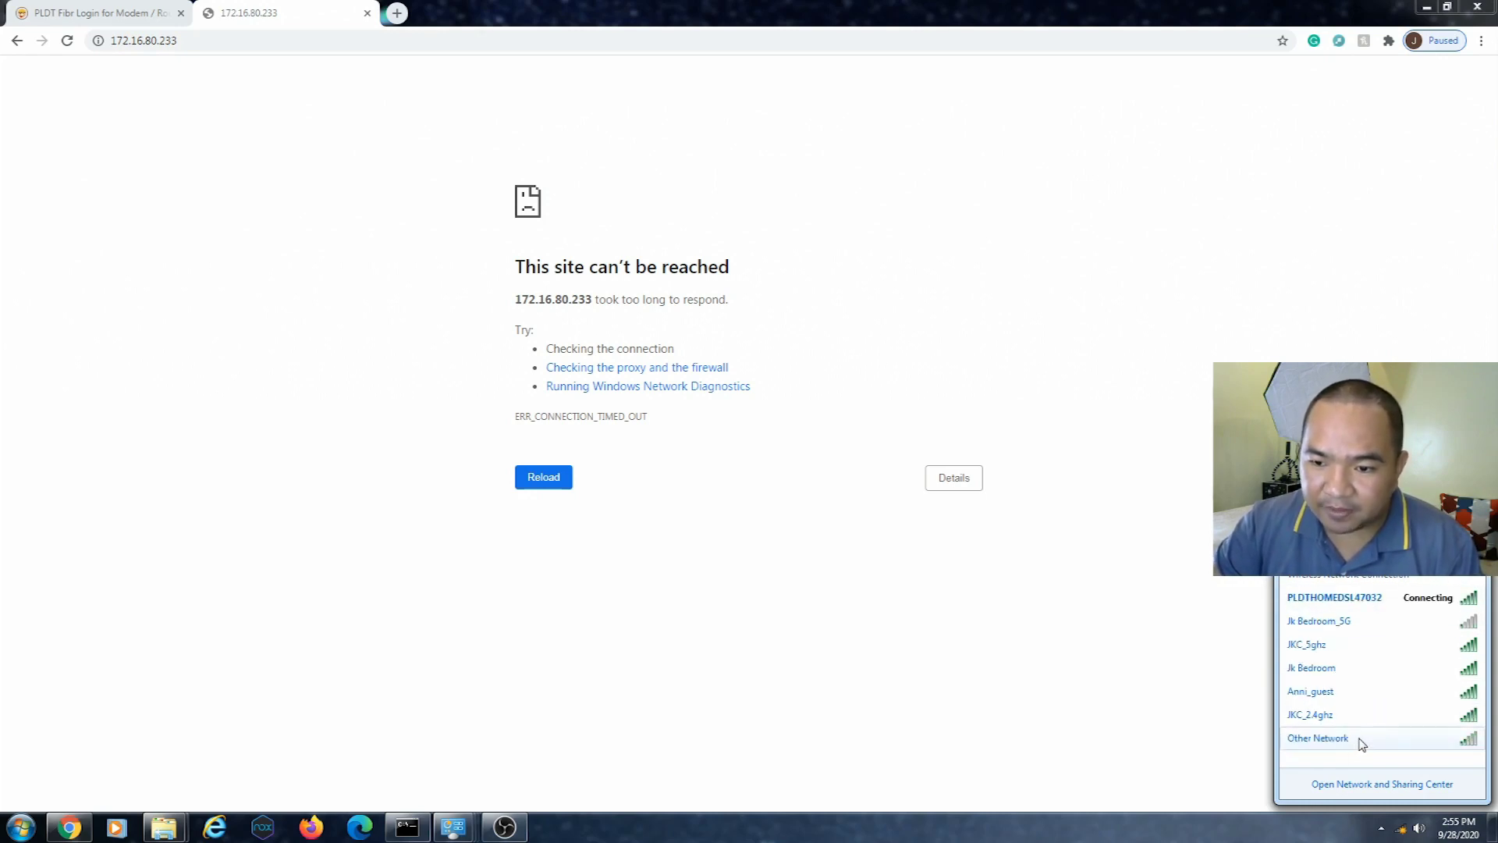
mouse_move(1363, 617)
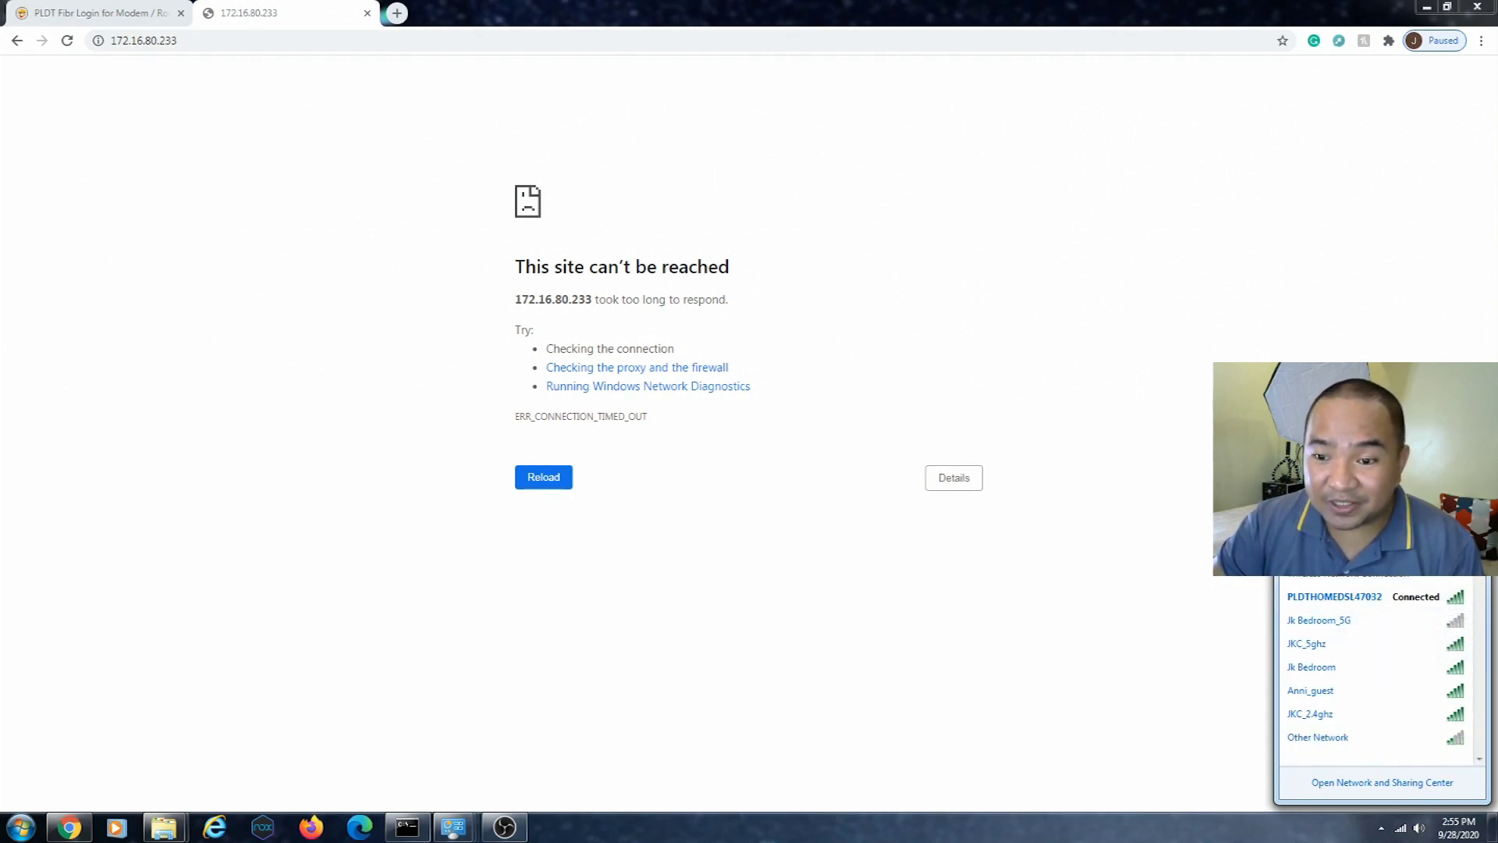
left_click(406, 827)
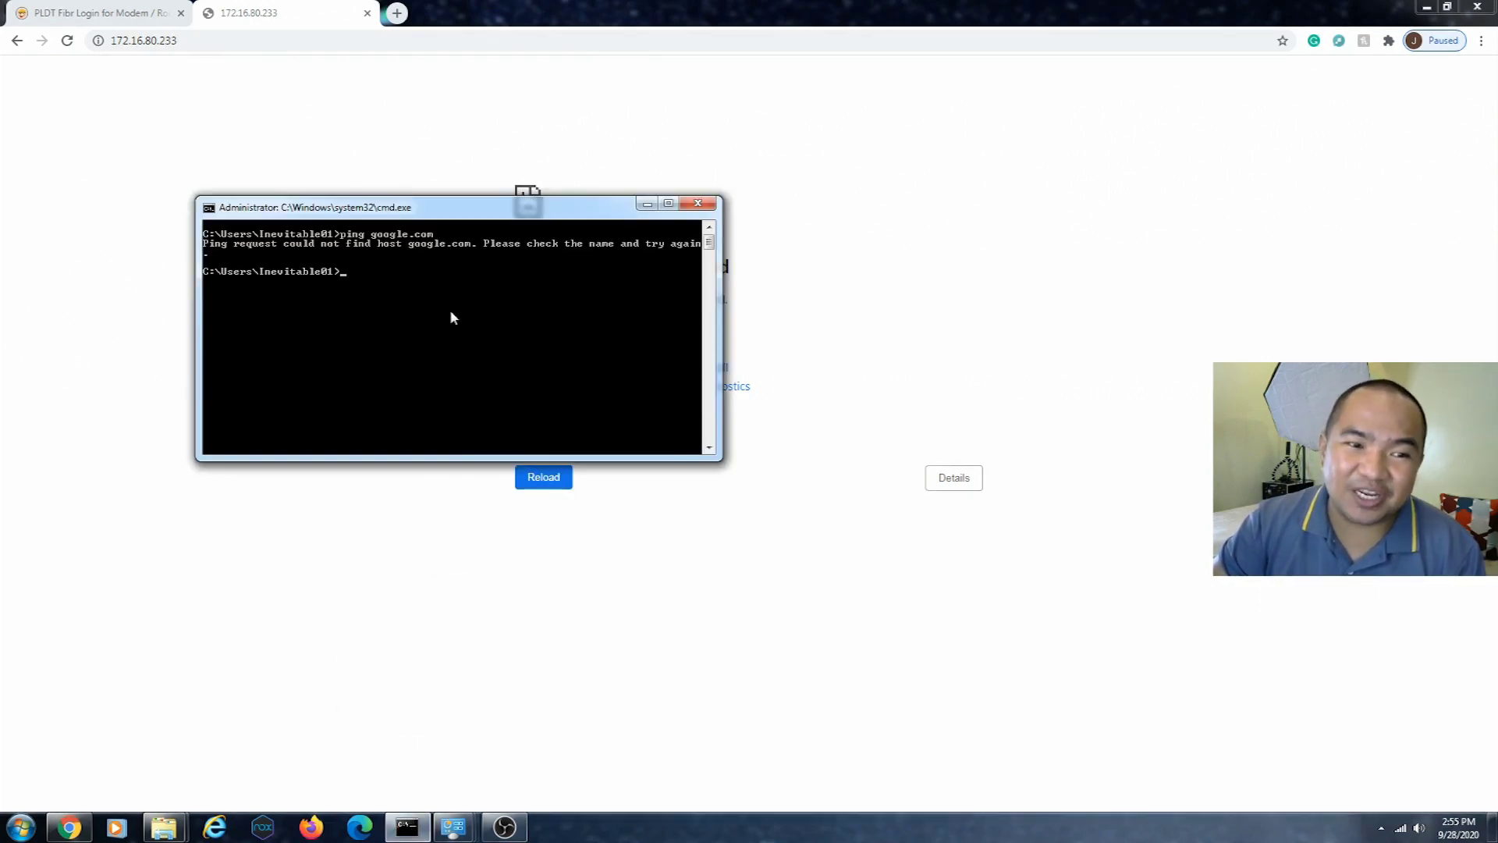
- Rerun ping google.com, now replying from 216.58.200.78, and return to Chrome
key("Up")
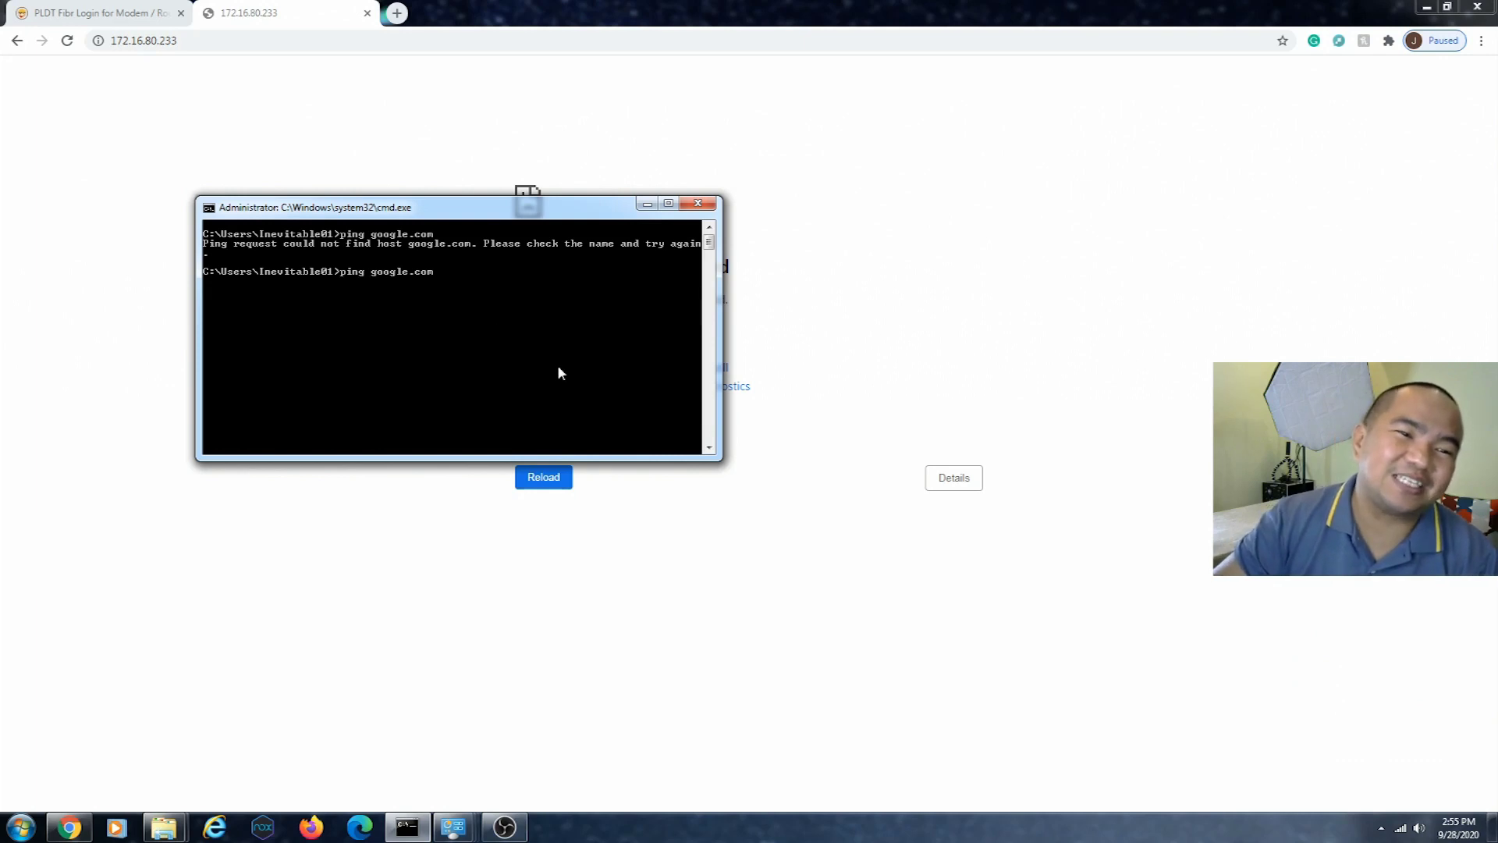
key("Return")
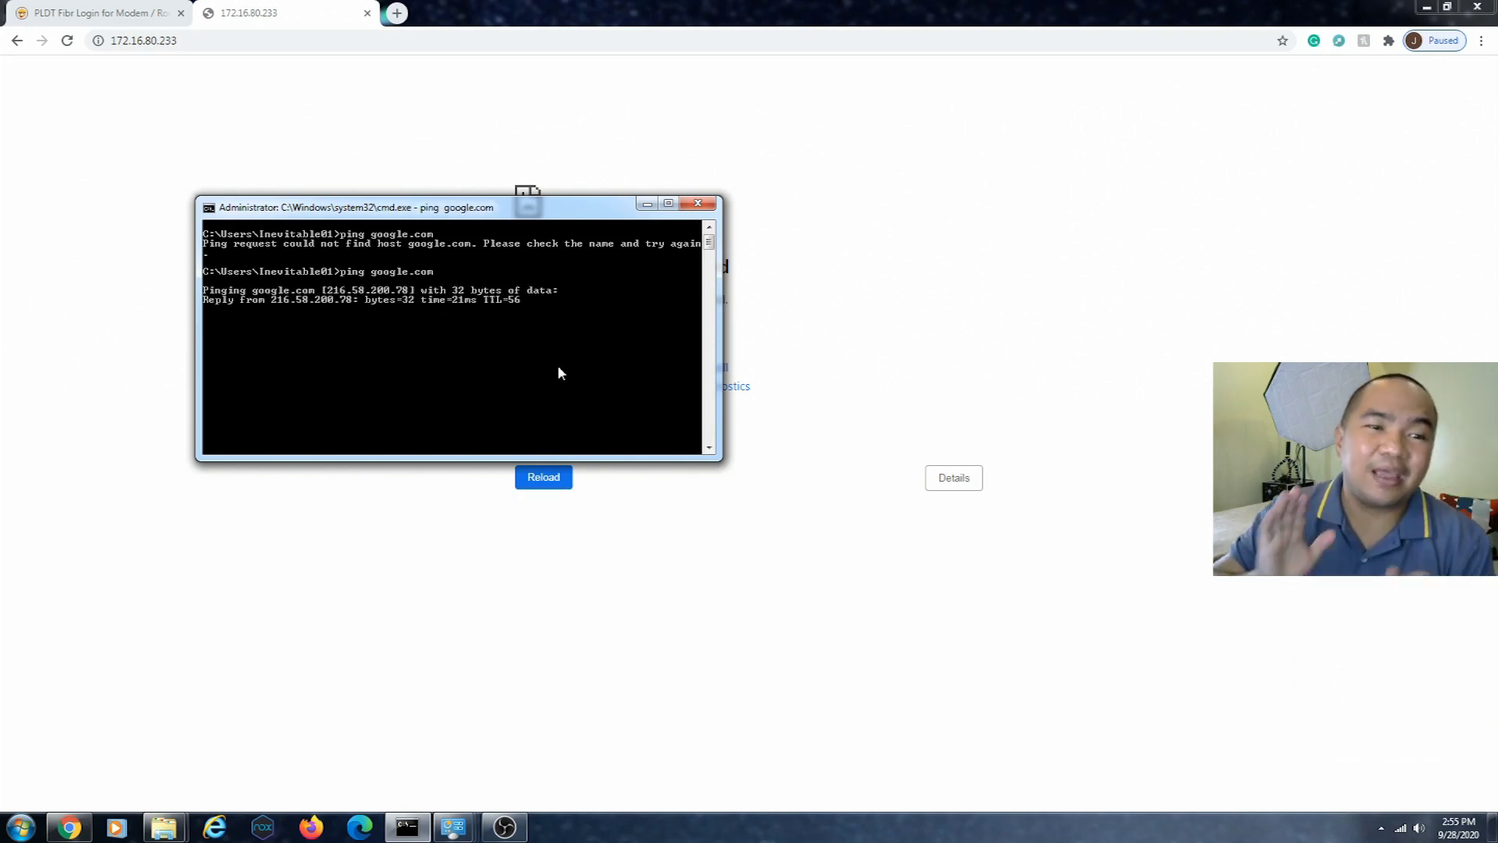
left_click(949, 195)
left_click(521, 43)
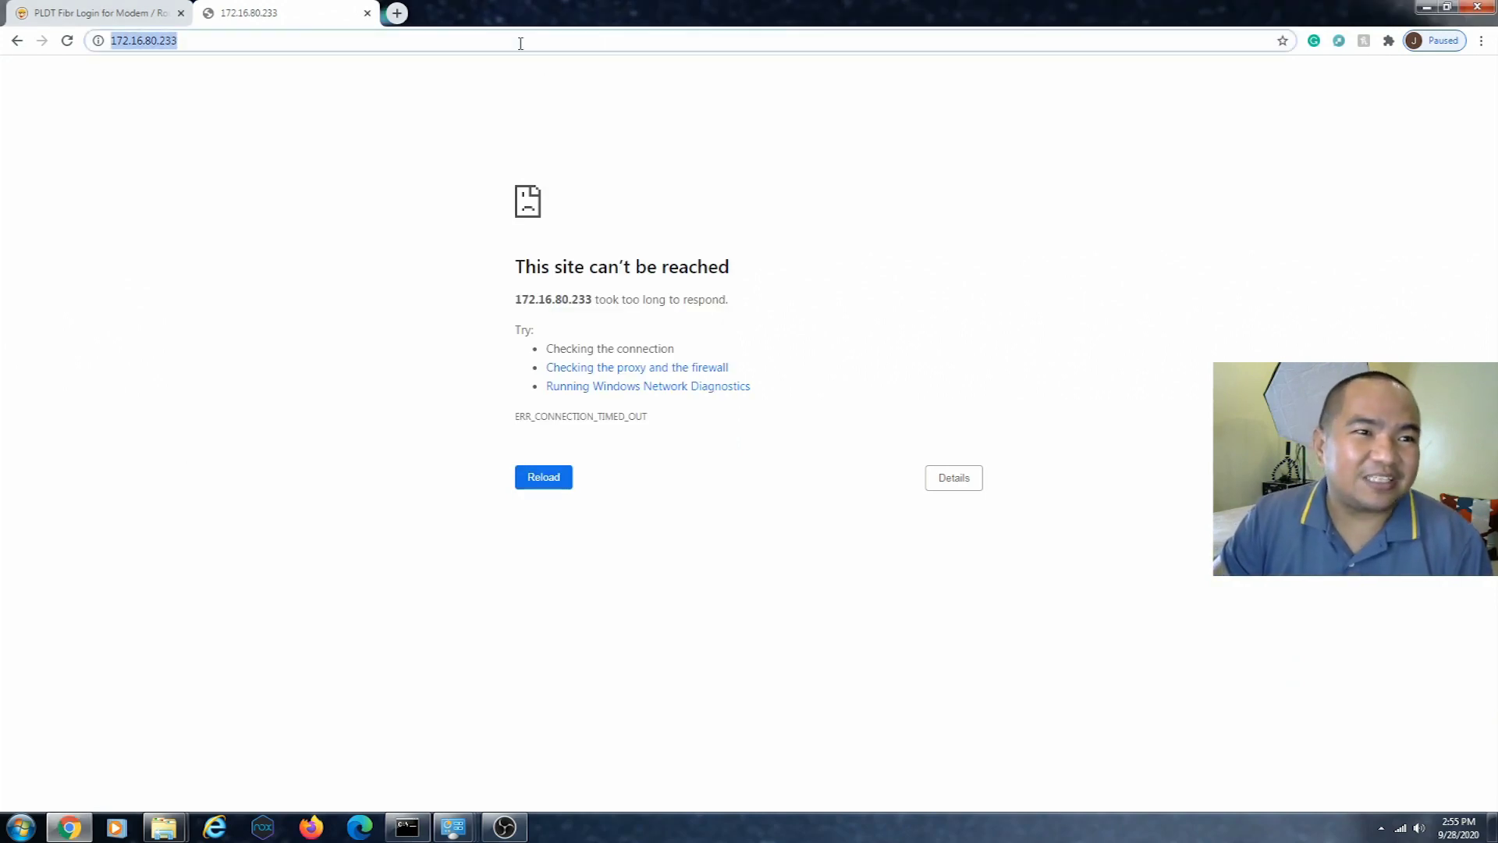
double_click(397, 13)
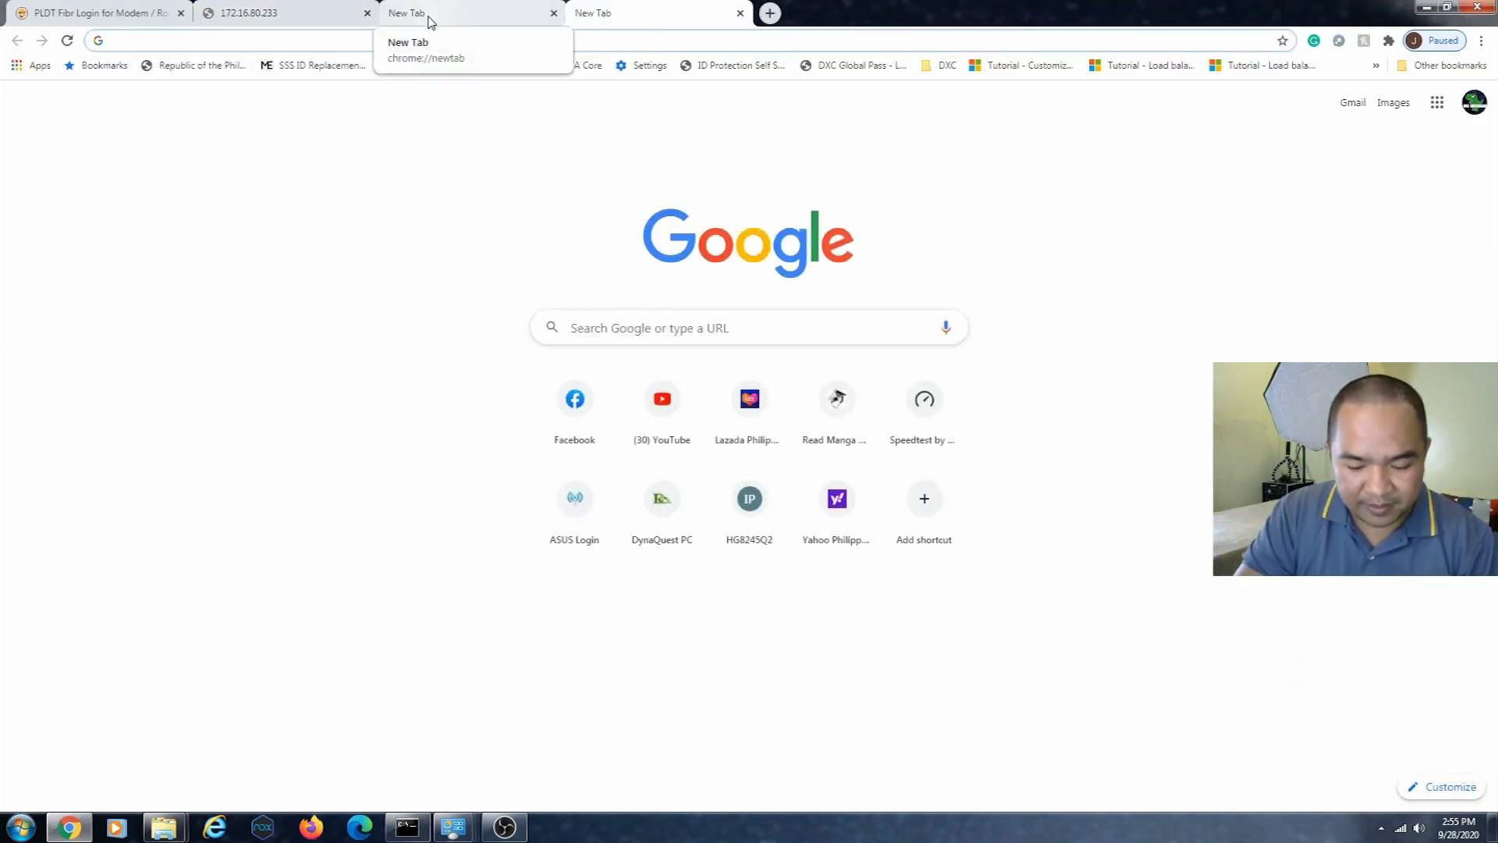
- Search Google for a person's name in the new tab, then return to the PLDT default passwords page
type("jk chave")
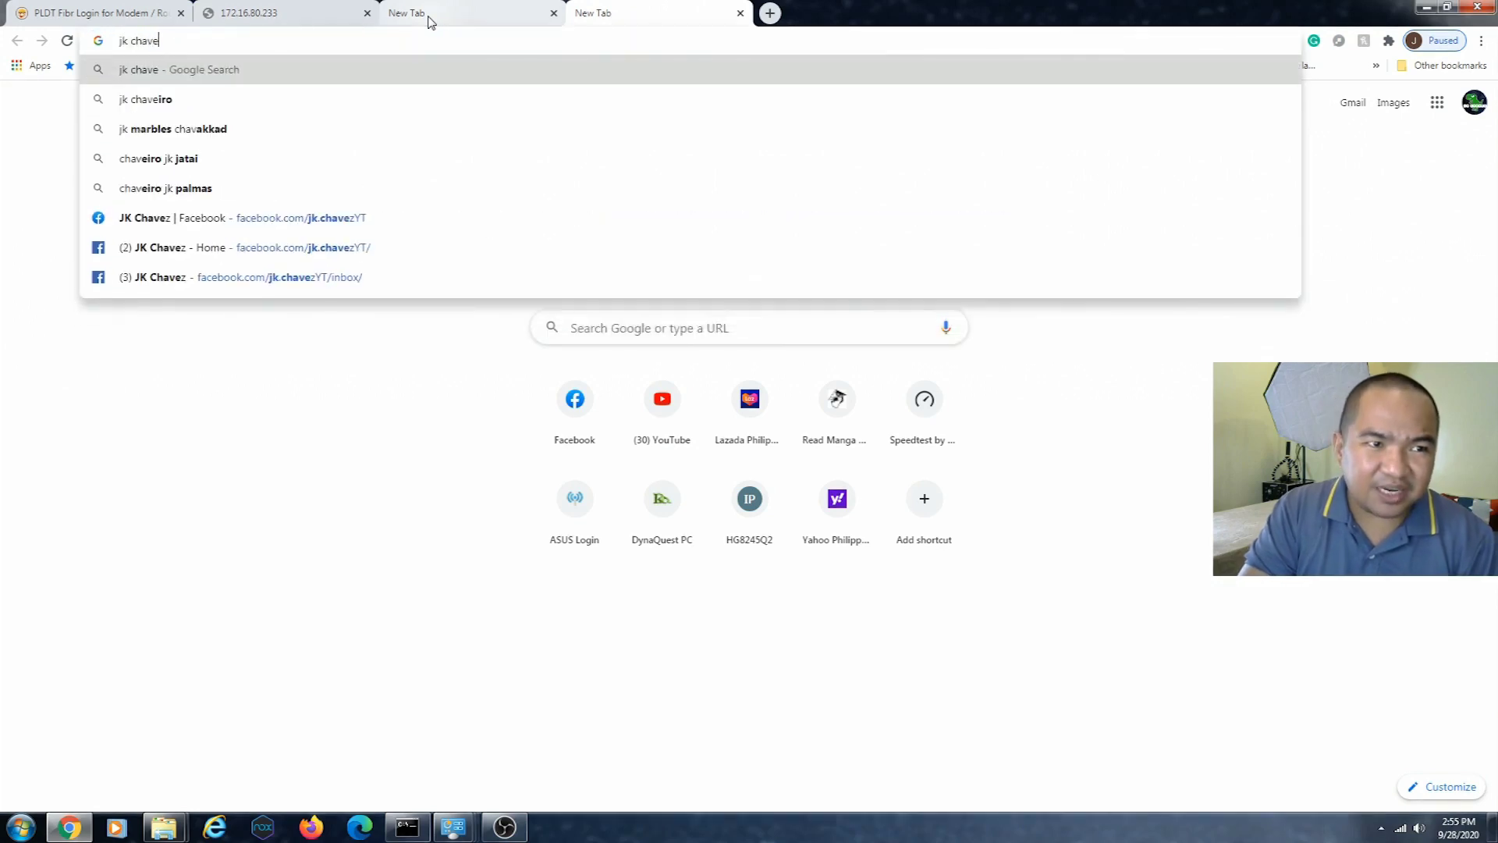
key("Return")
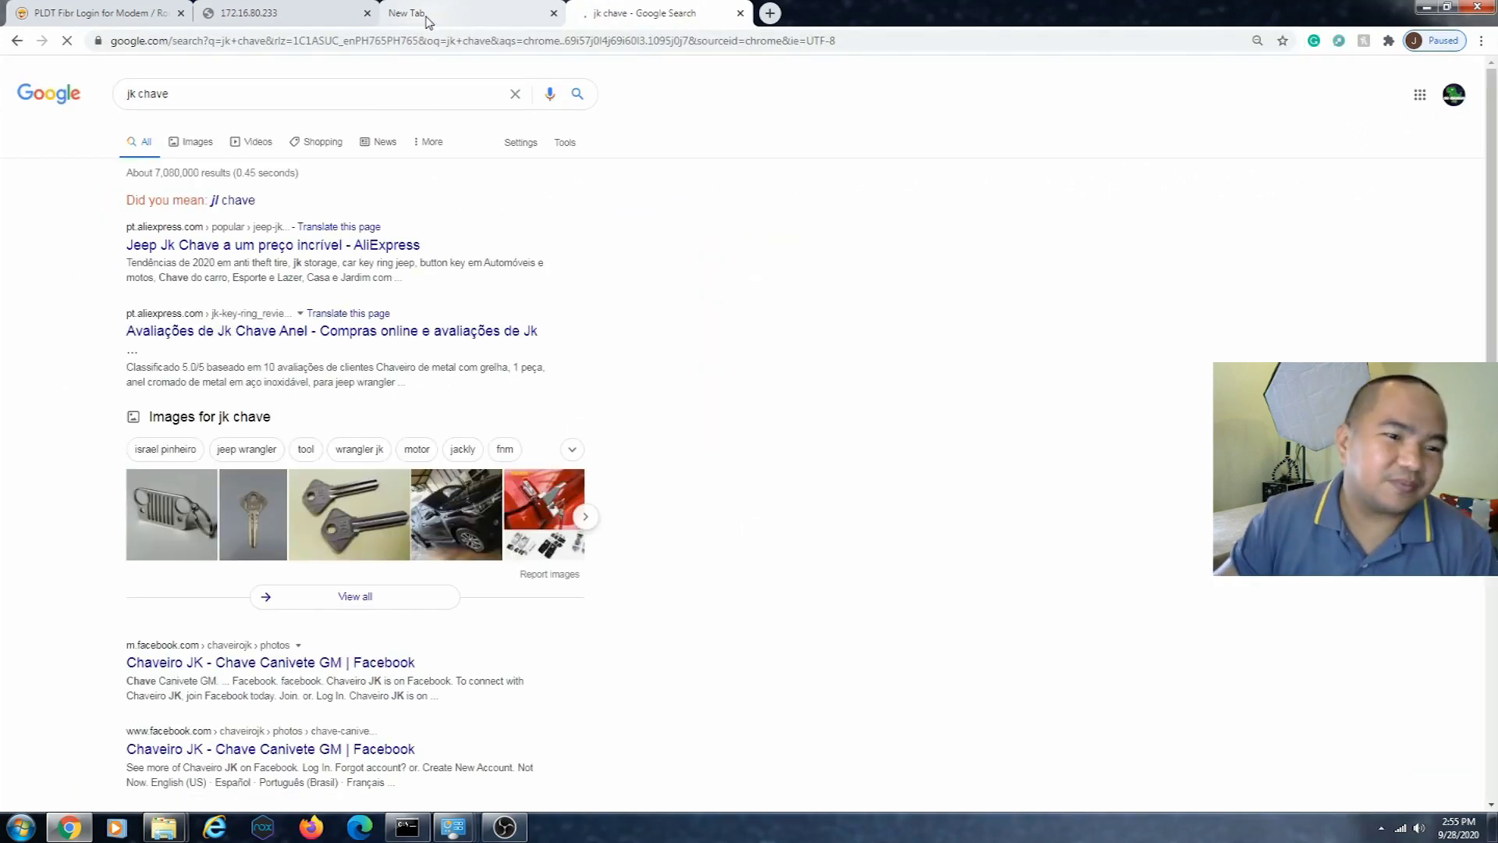
left_click(315, 91)
type("z")
key("Return")
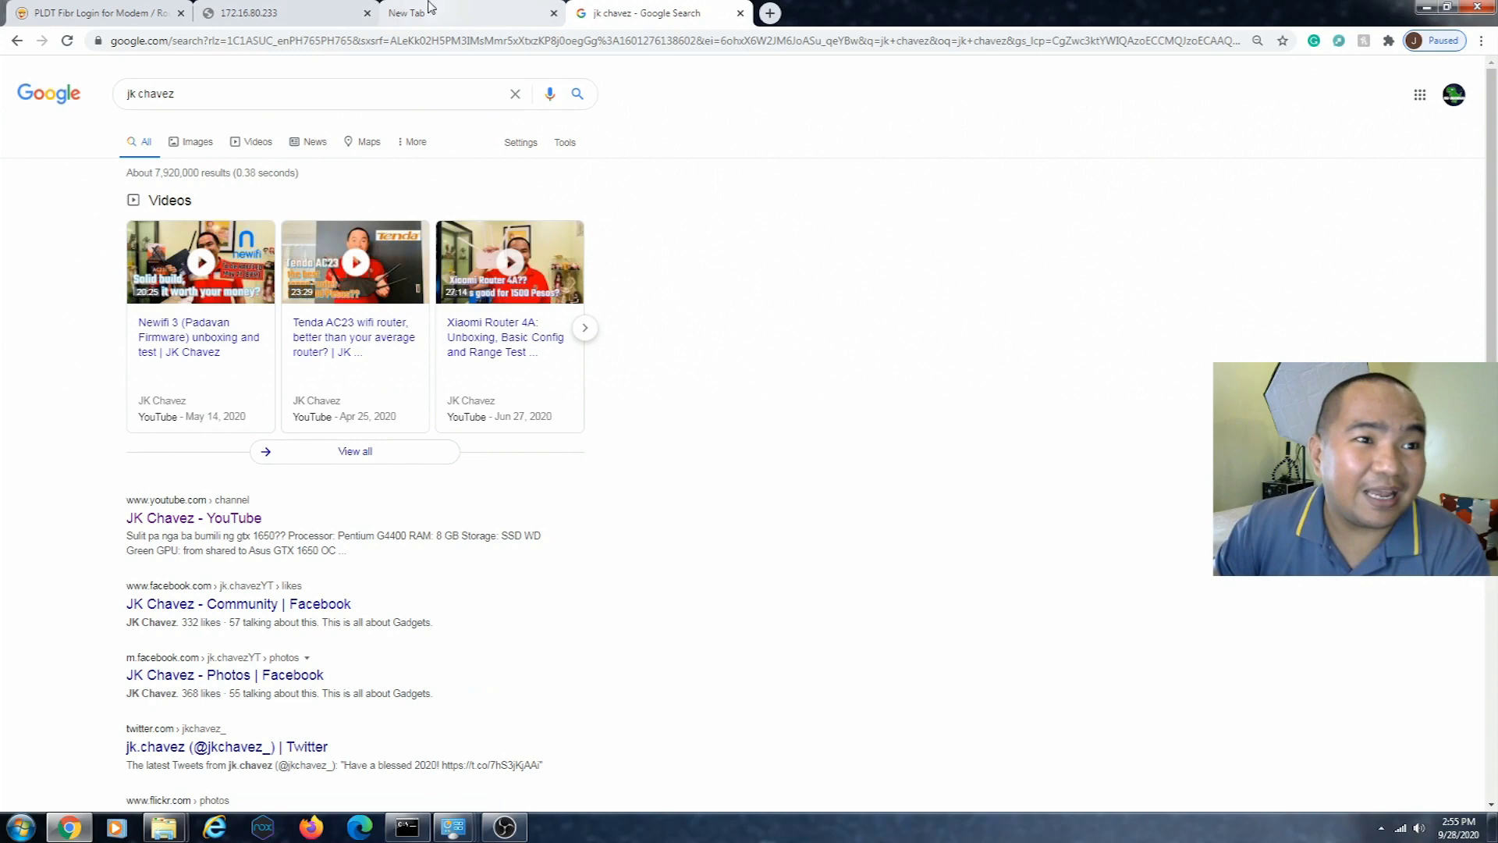
left_click(289, 10)
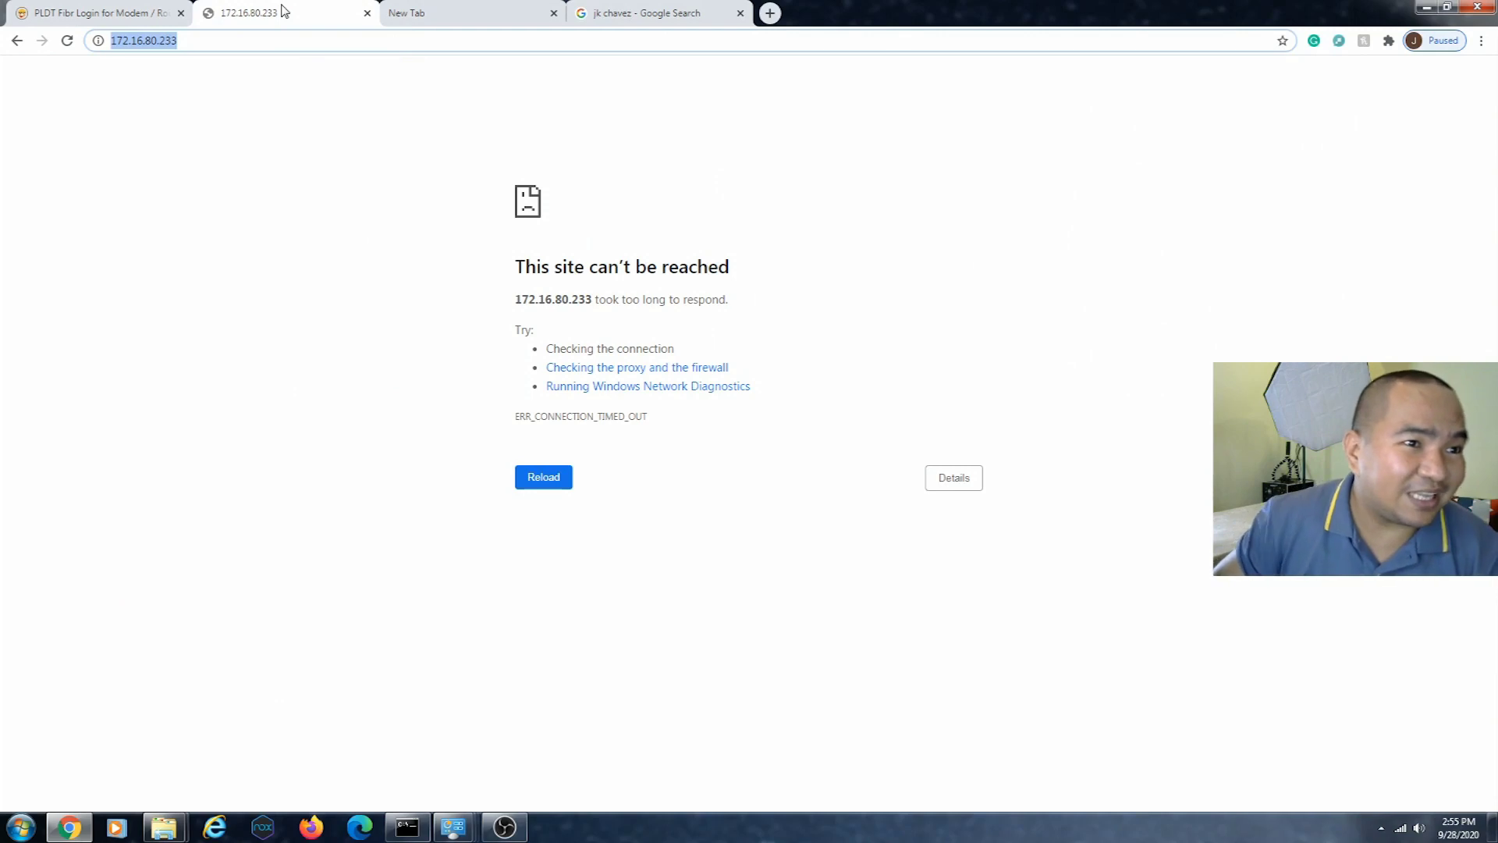
left_click(117, 11)
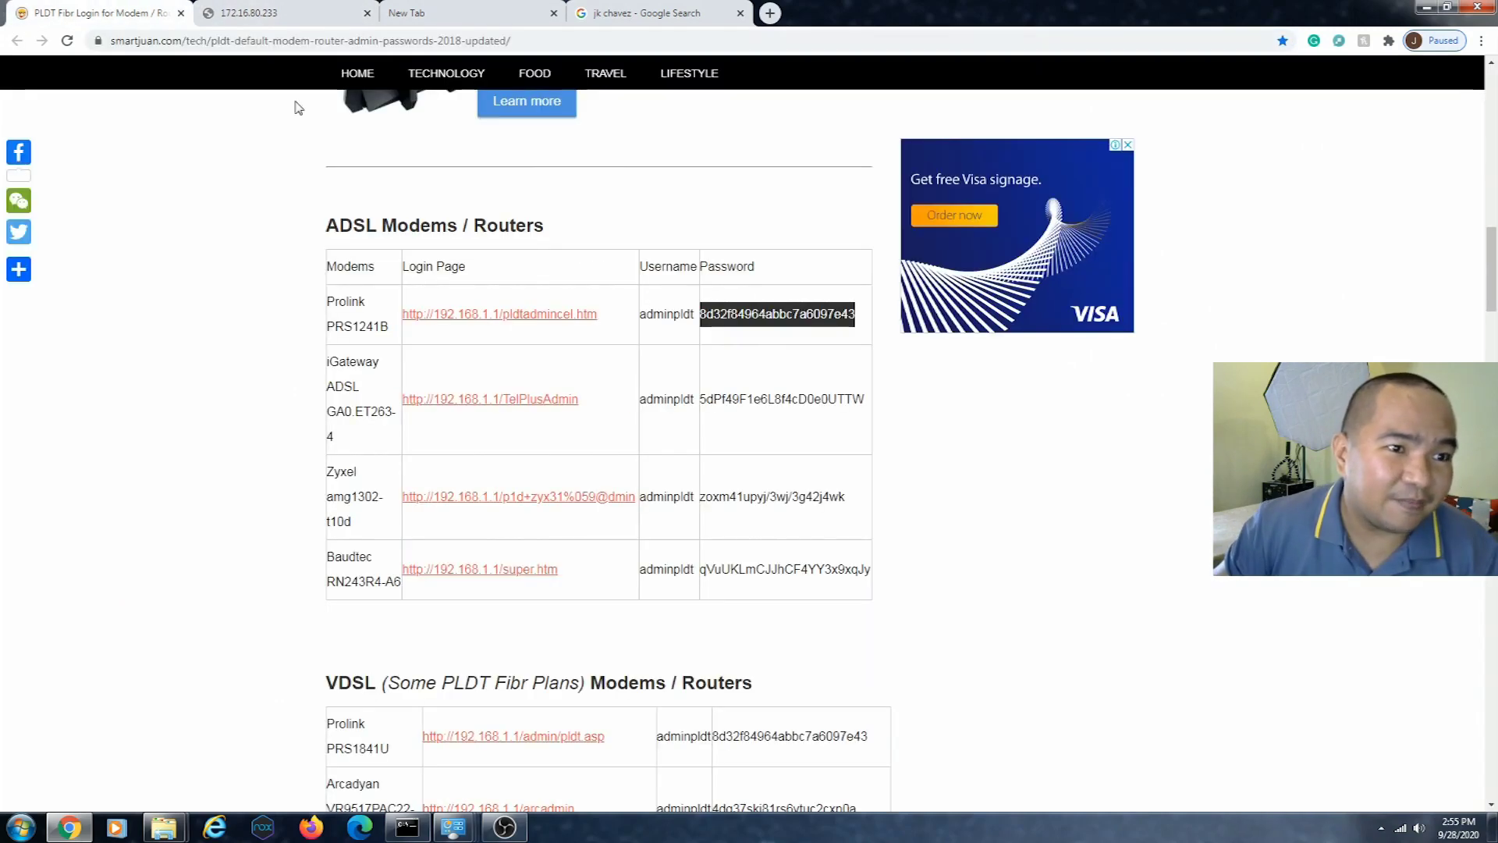
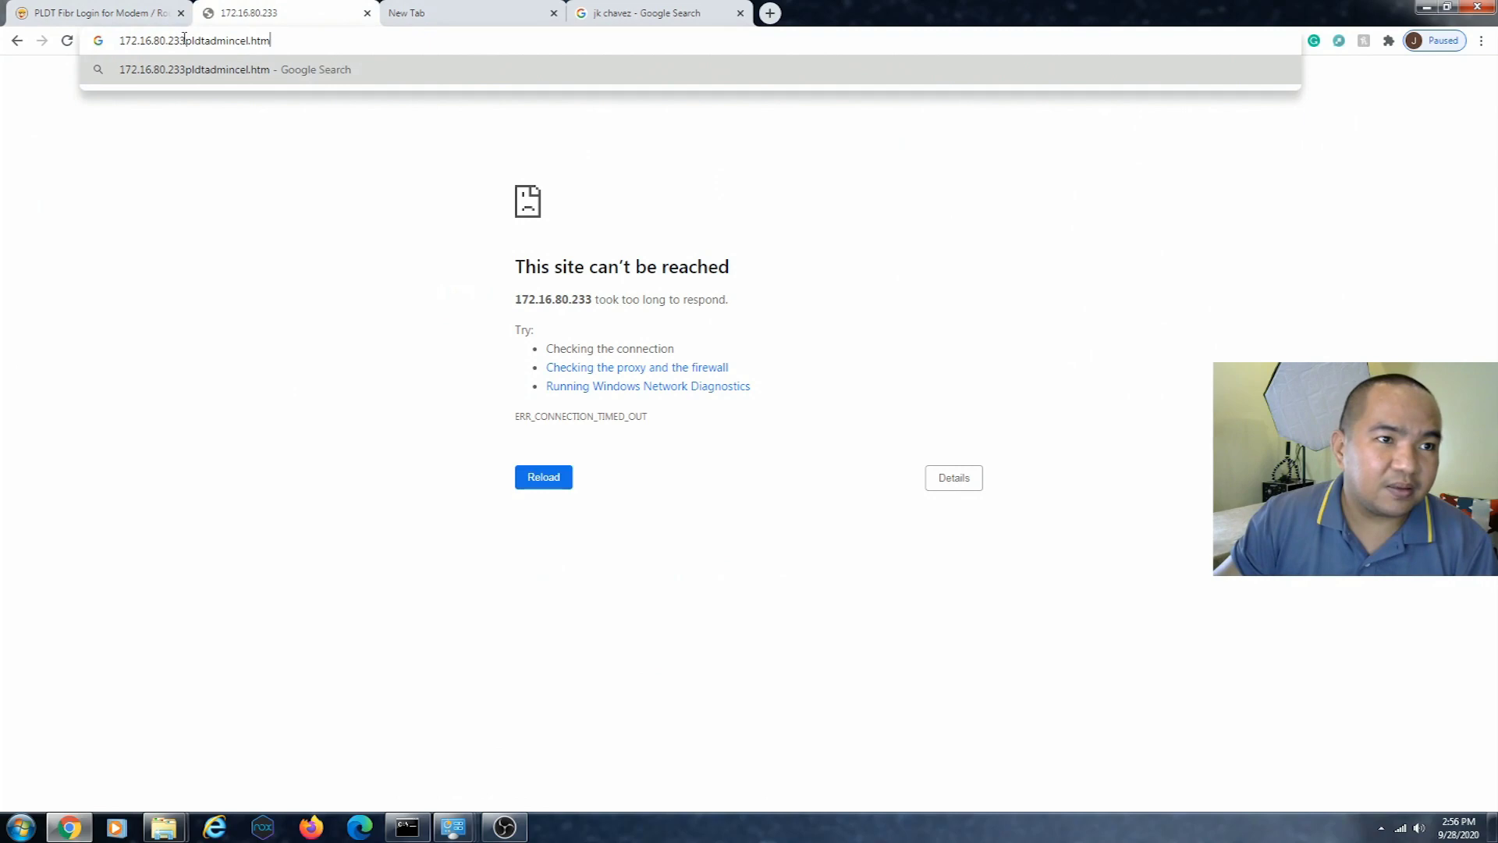
- Load 172.16.80.233/pldtadmincel.htm and log in with the router's admin user name and password
type("/")
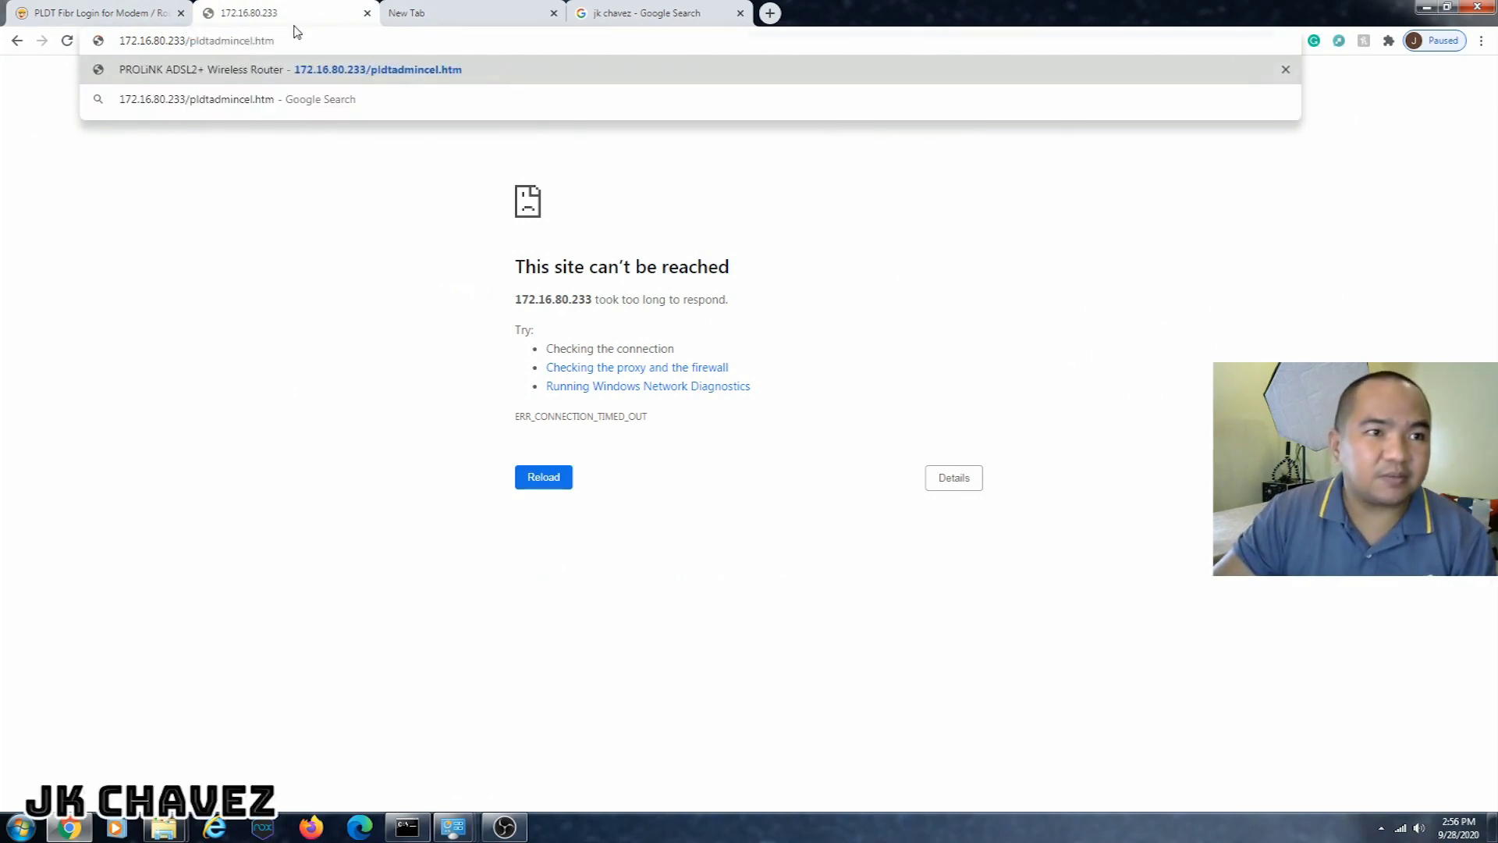
key("Return")
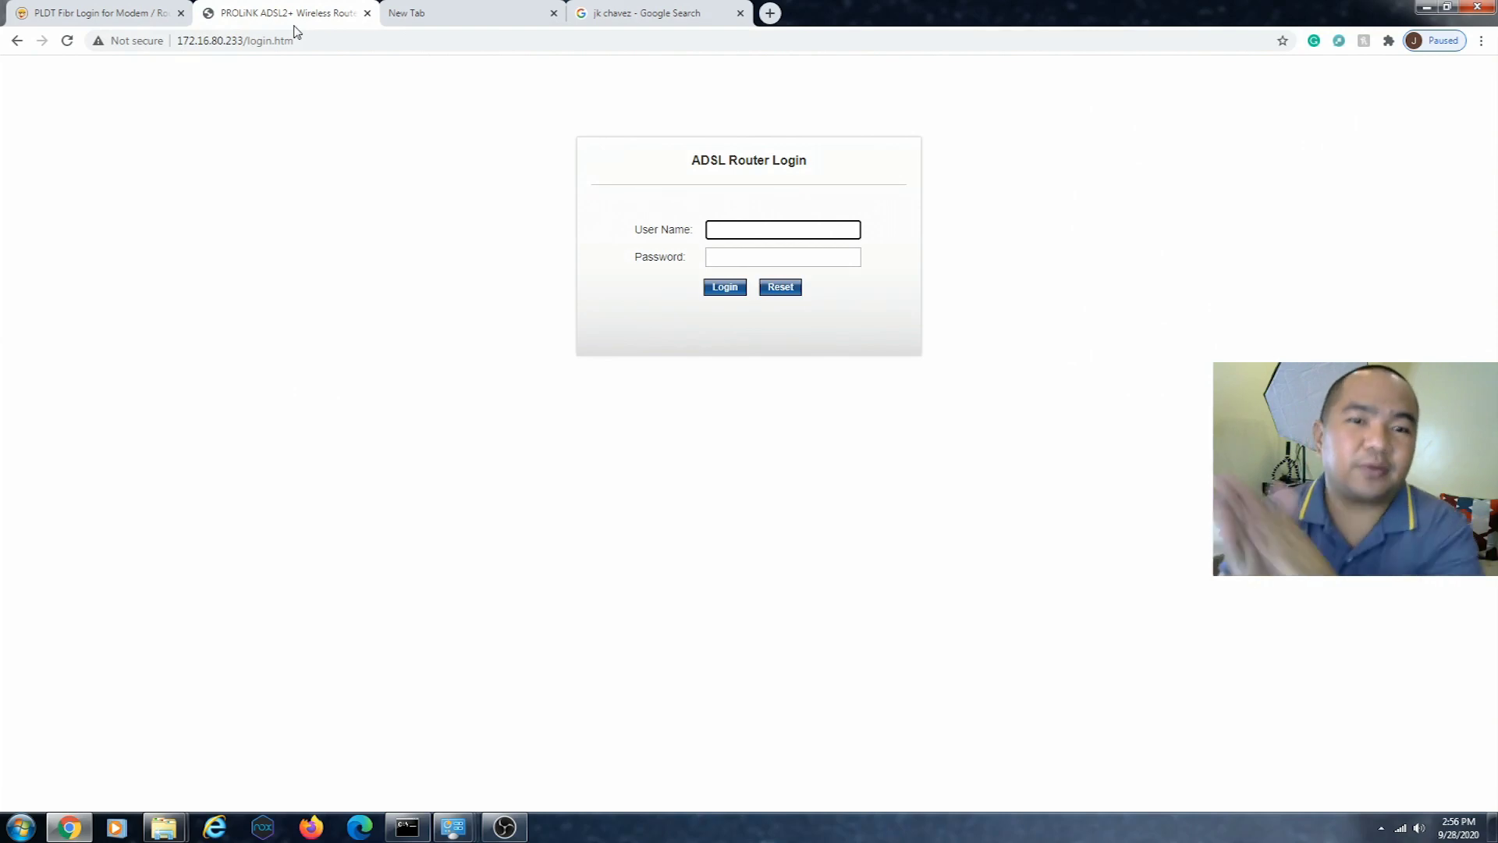
type("adminpldt")
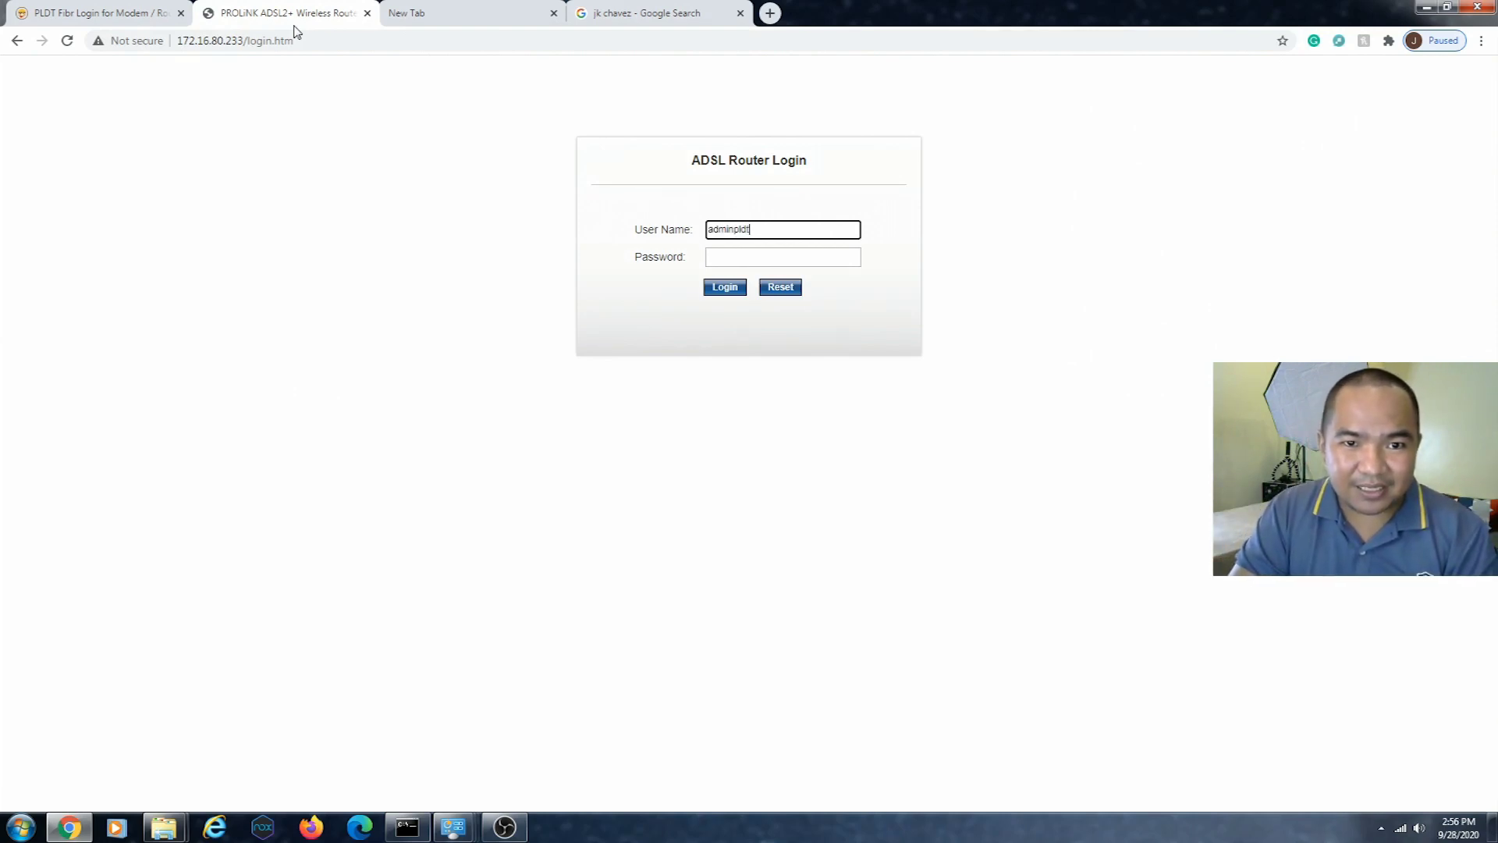
key("Tab")
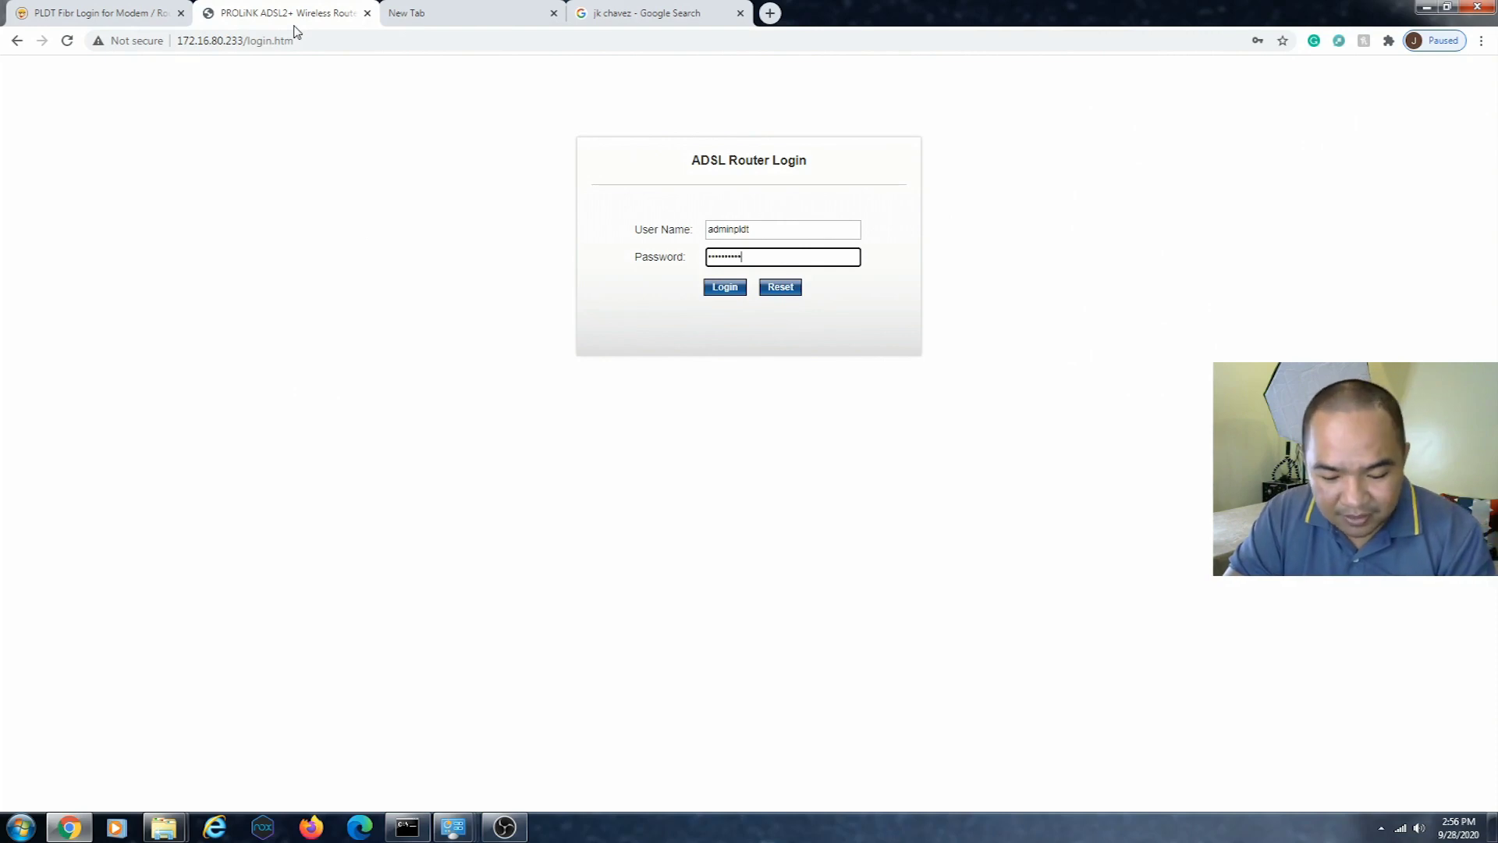
key("Return")
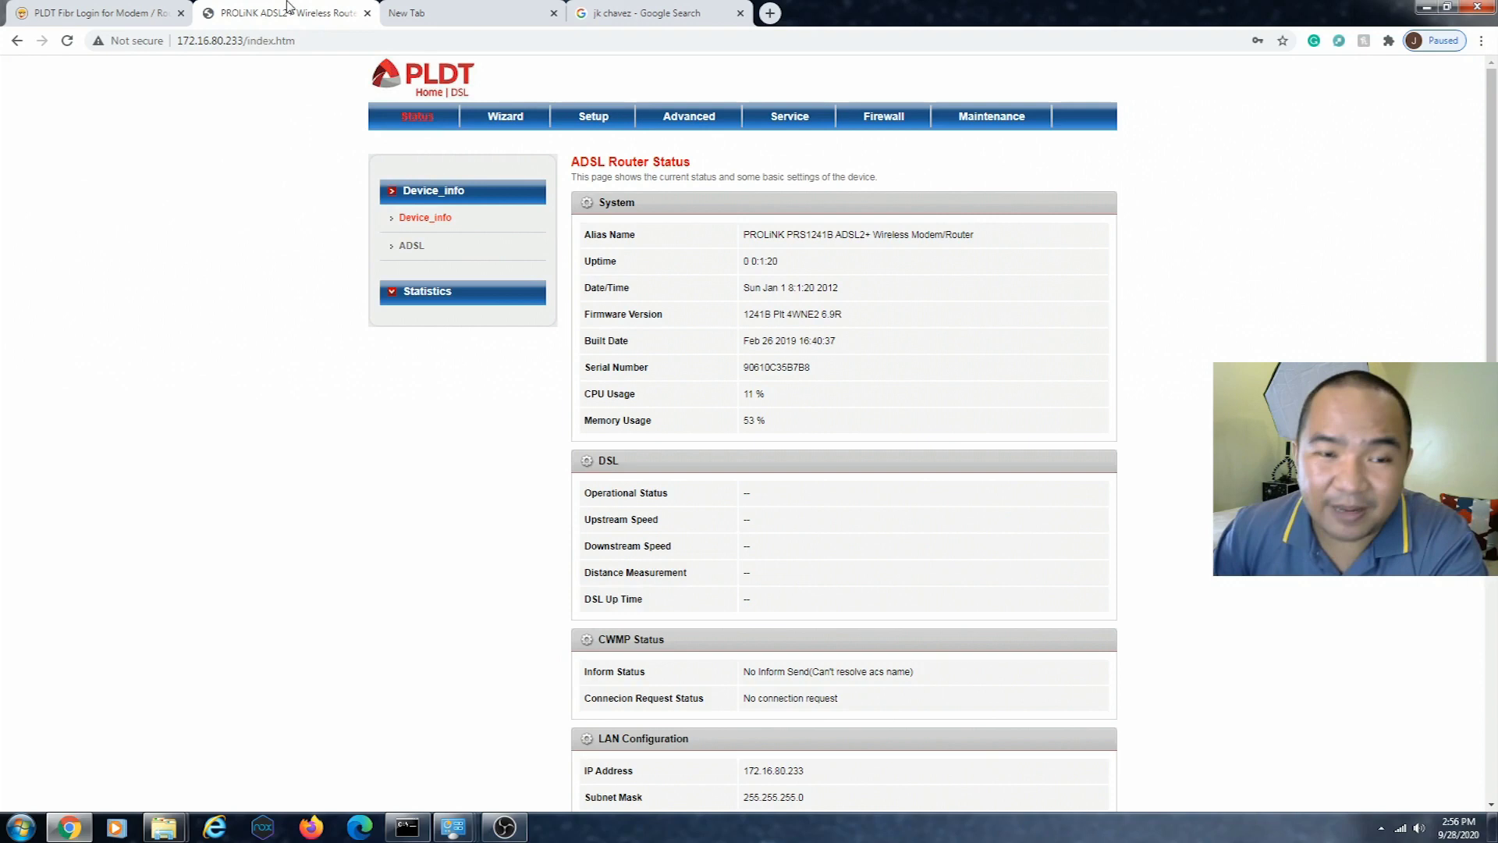
- Change the WLAN Basic SSID to testmodem, keep the B+G+N band, and apply the changes
left_click(442, 222)
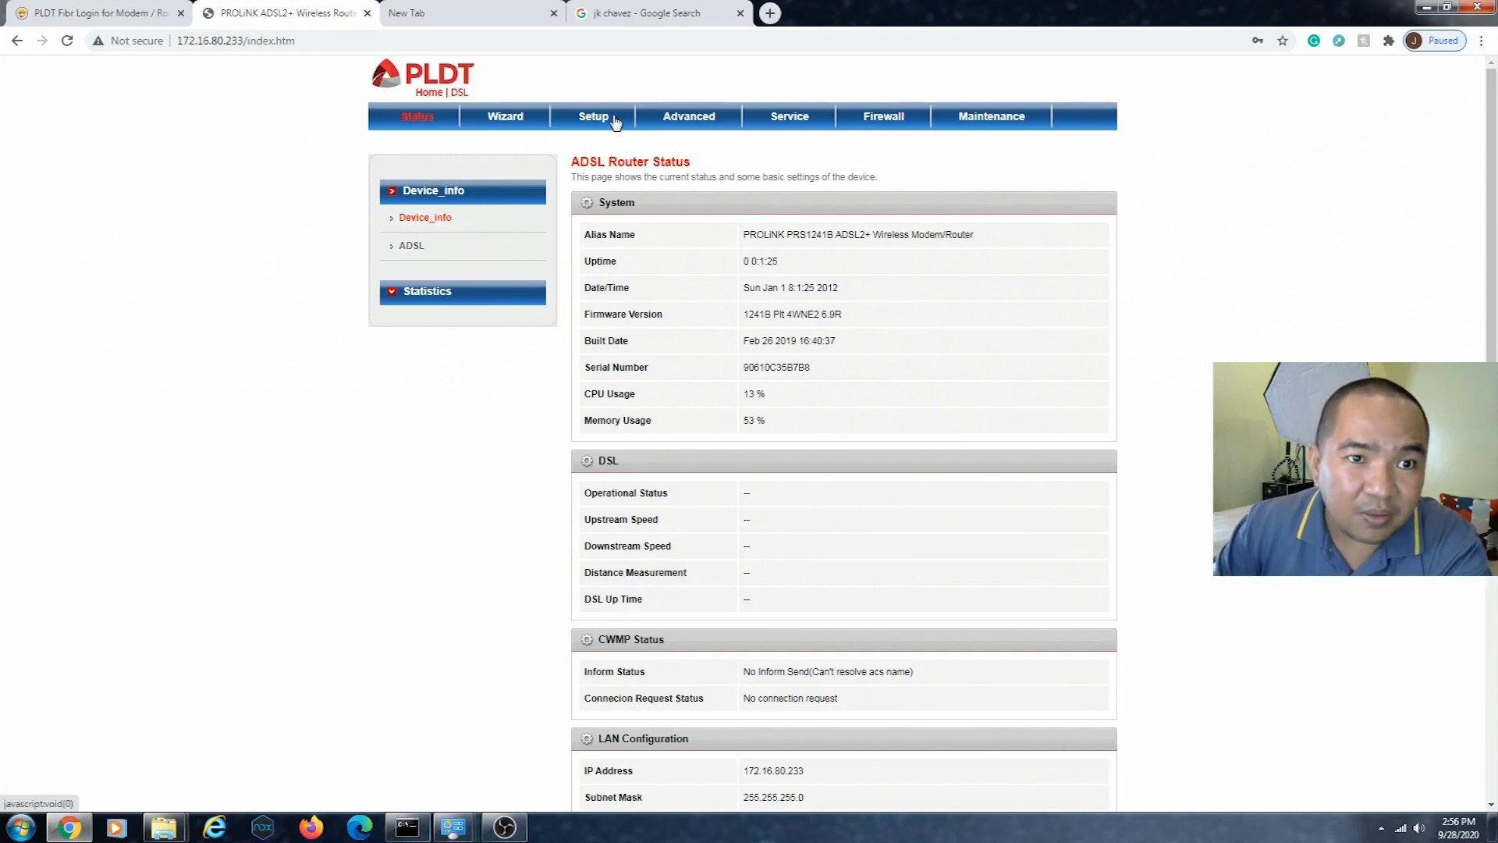
left_click(610, 117)
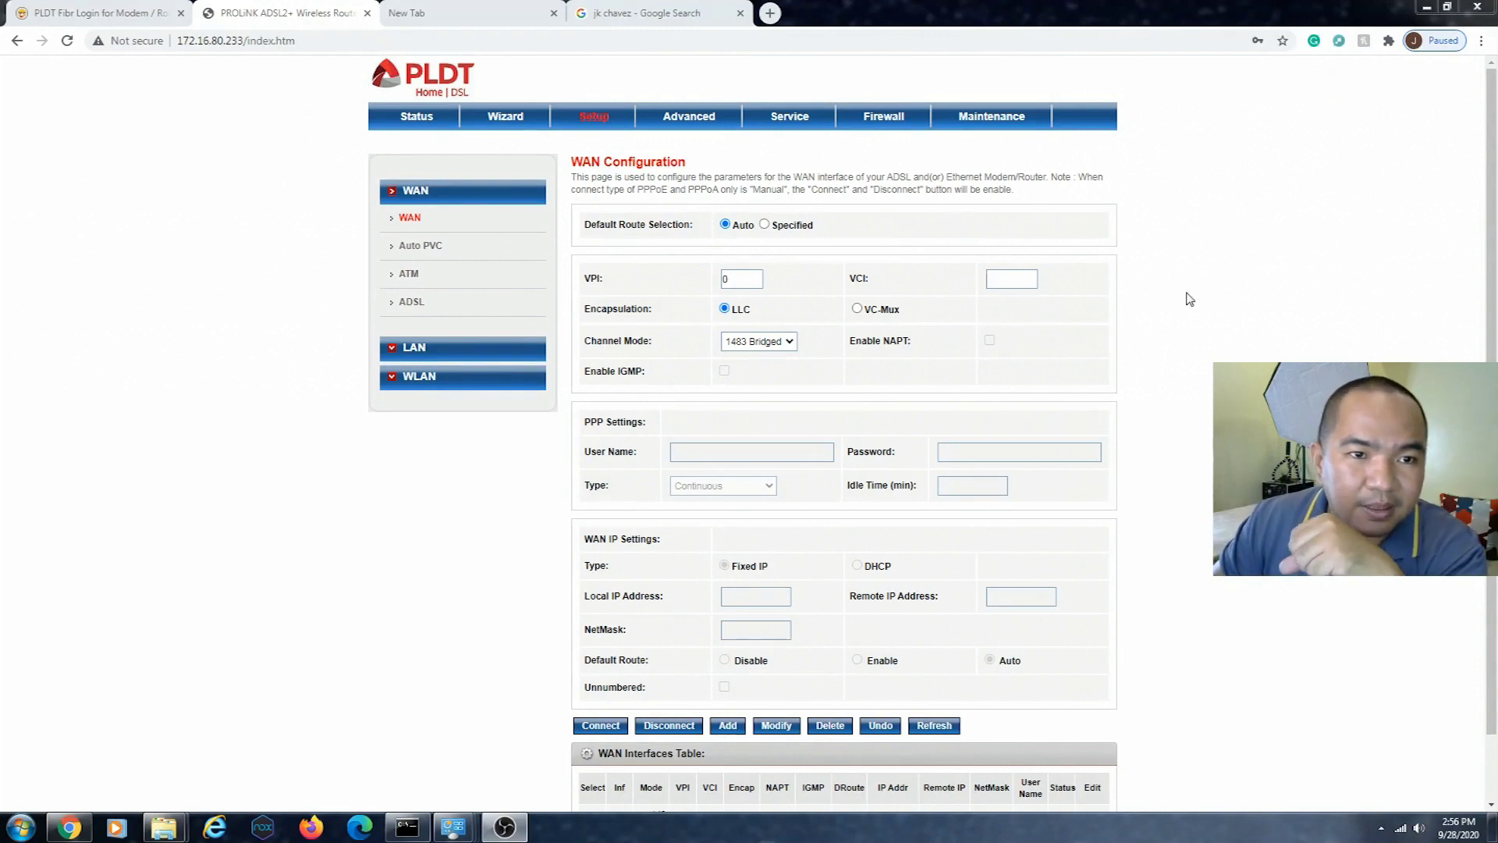
left_click(449, 377)
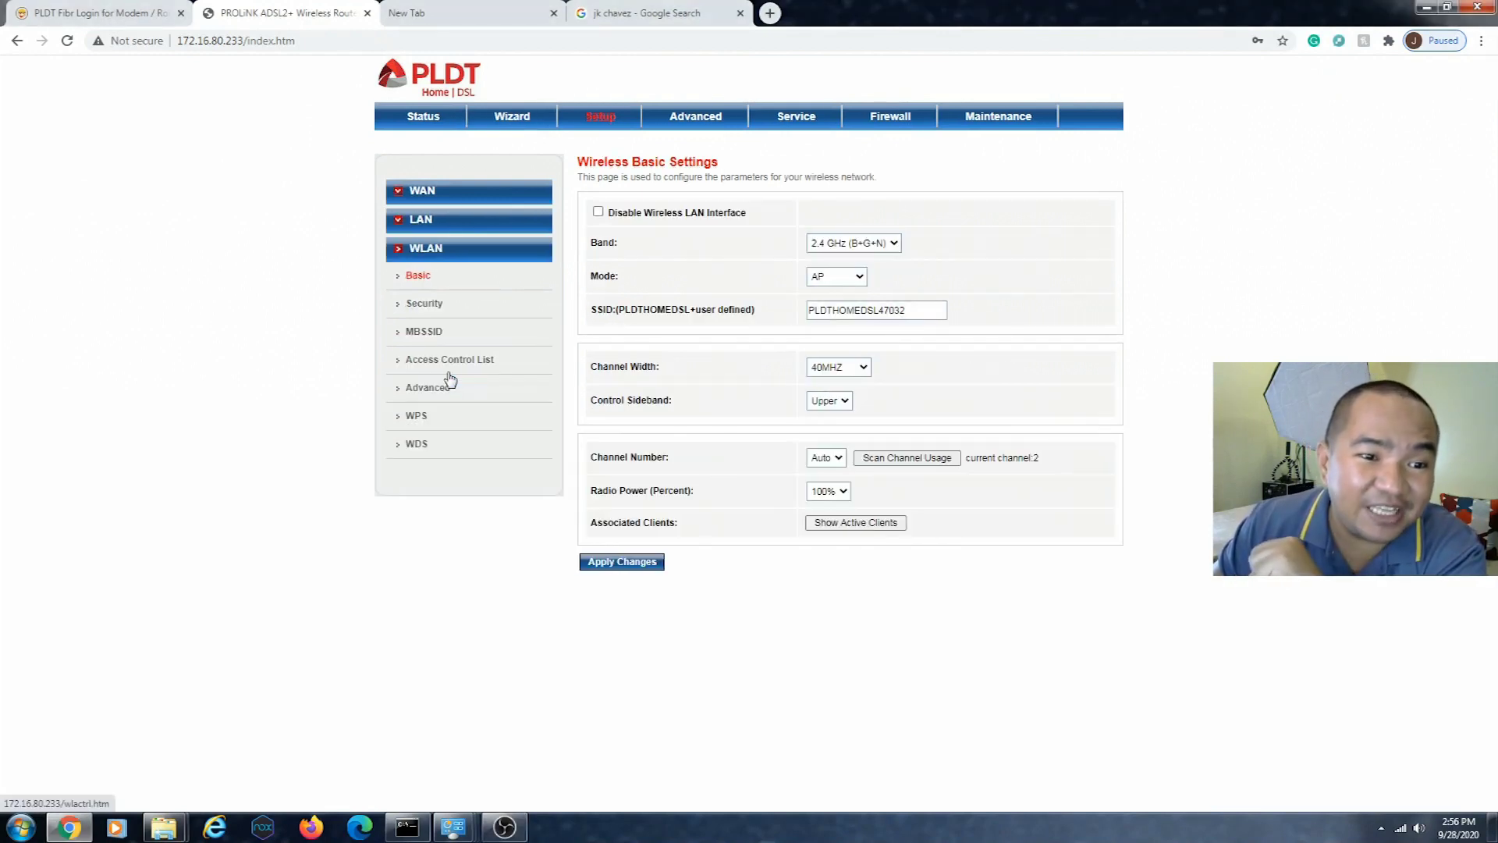
double_click(896, 310)
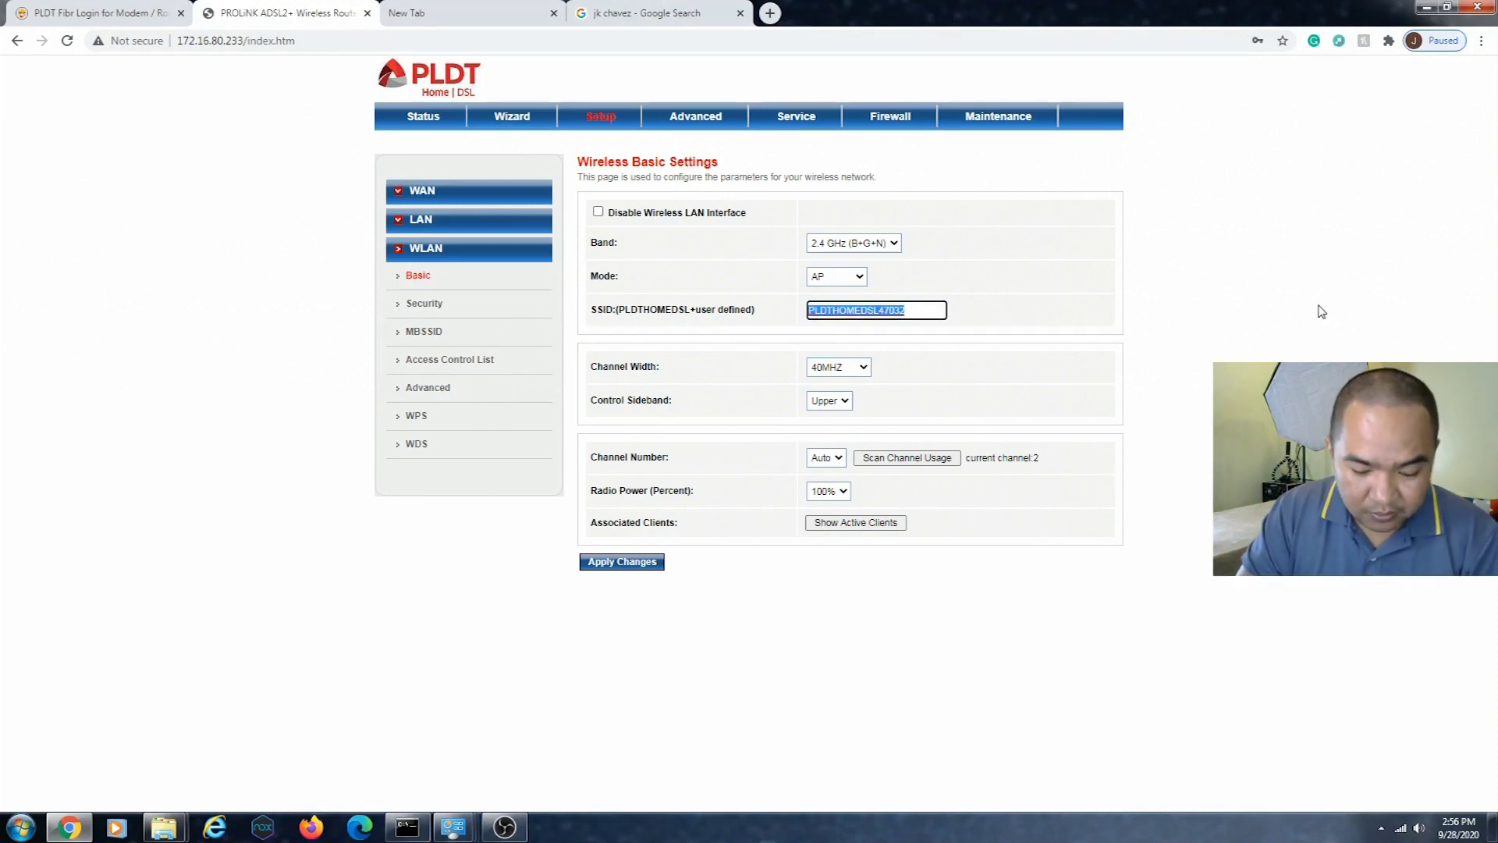
type("testmodem")
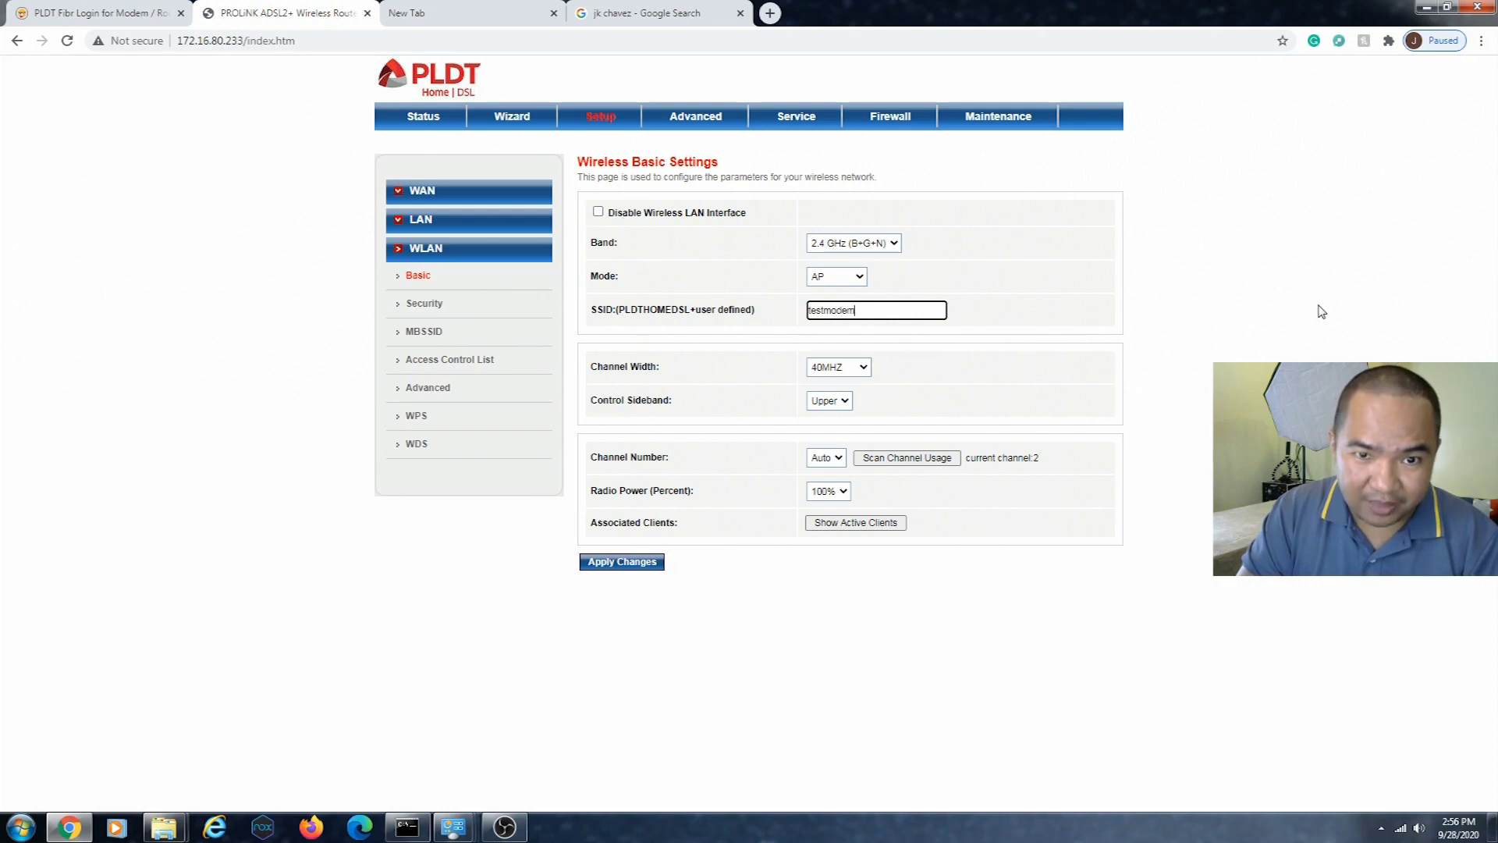
left_click(895, 245)
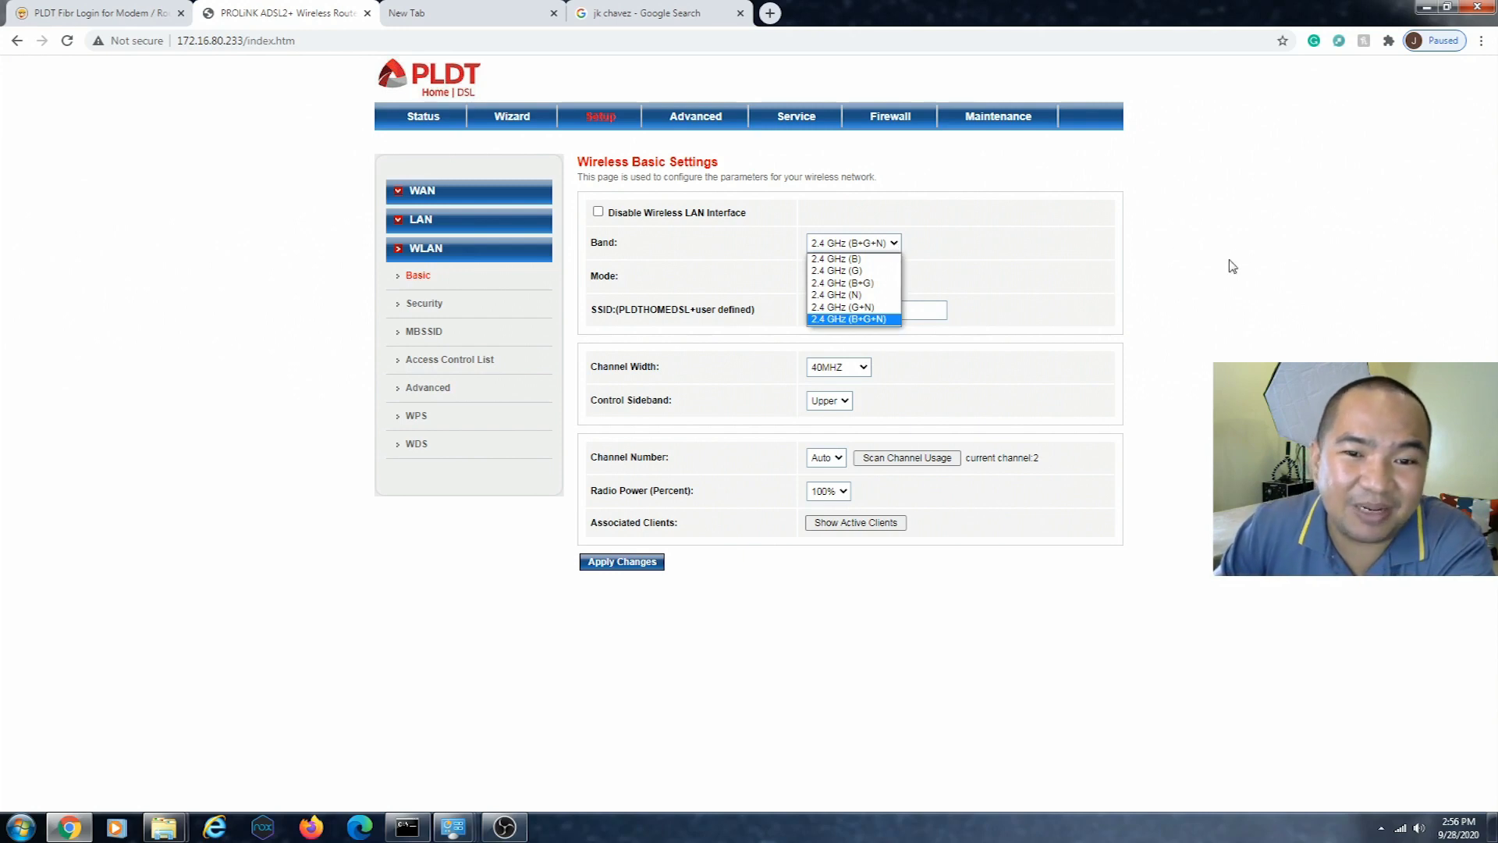
left_click(1285, 271)
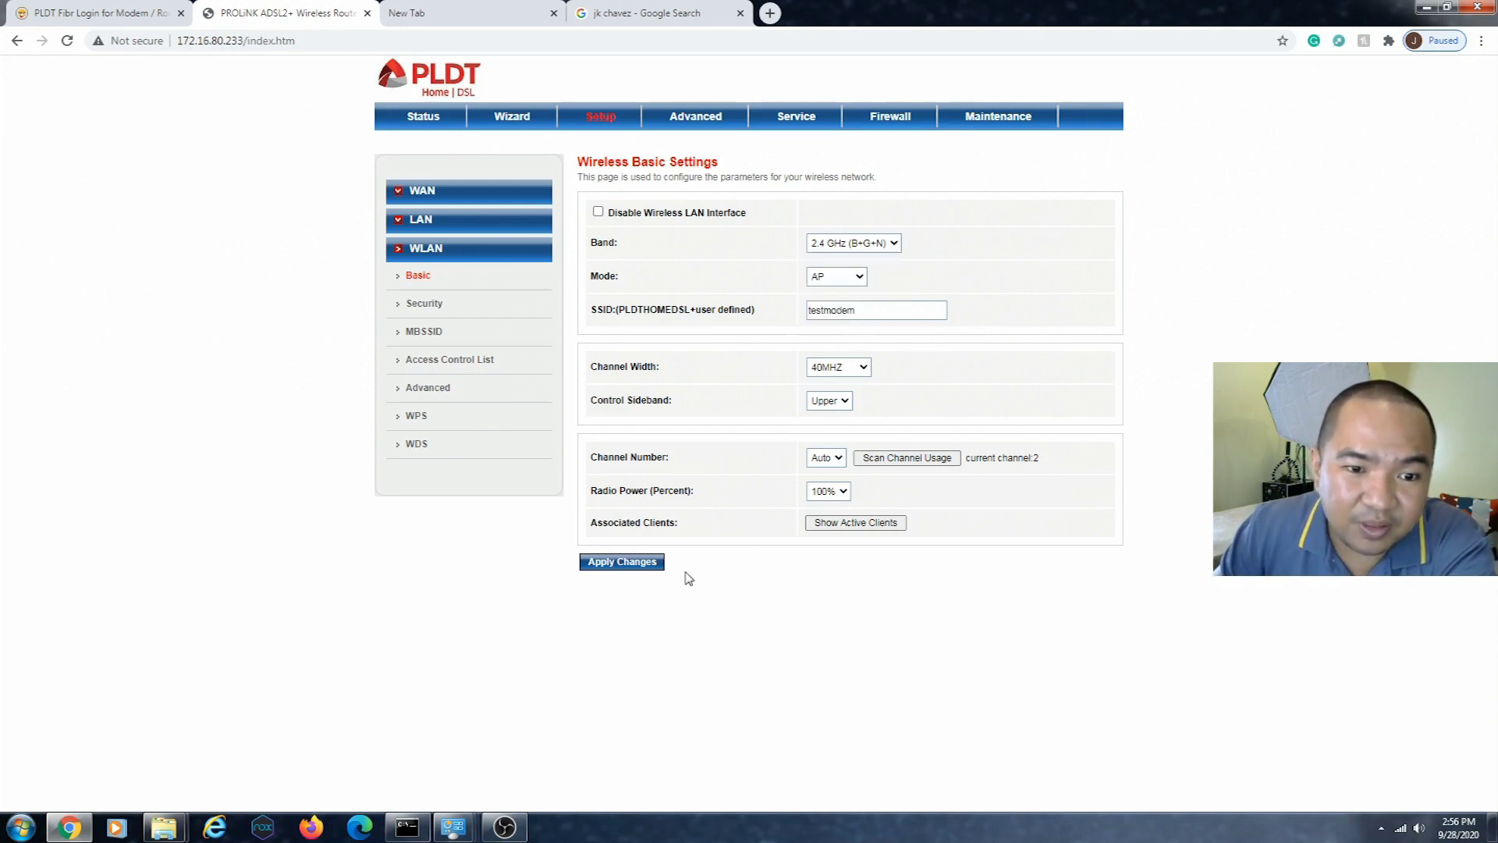
left_click(622, 562)
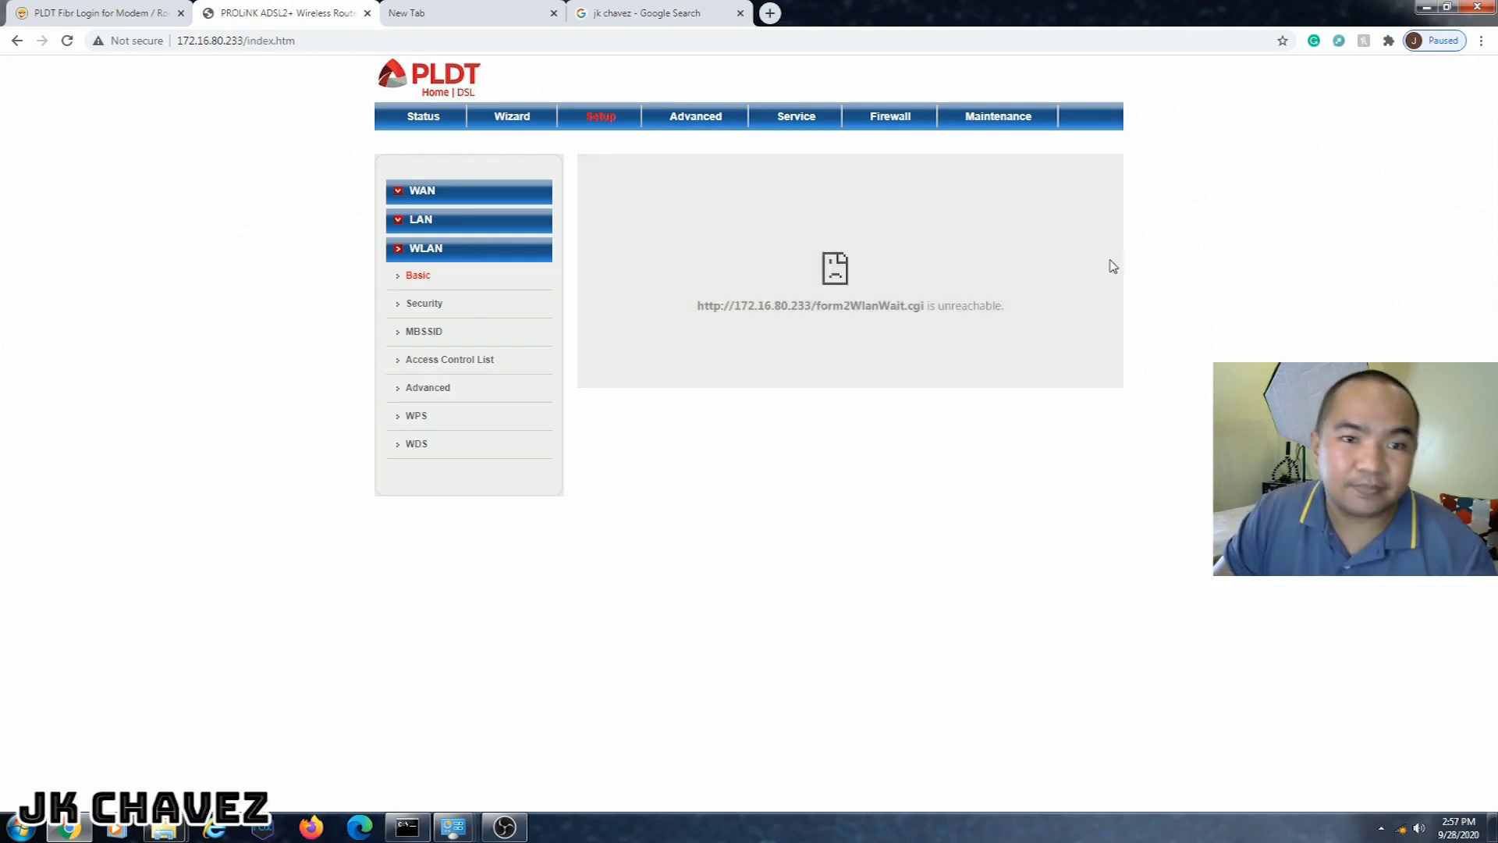
- Connect the PC to the testmodem Wi-Fi network using its security key
left_click(1401, 828)
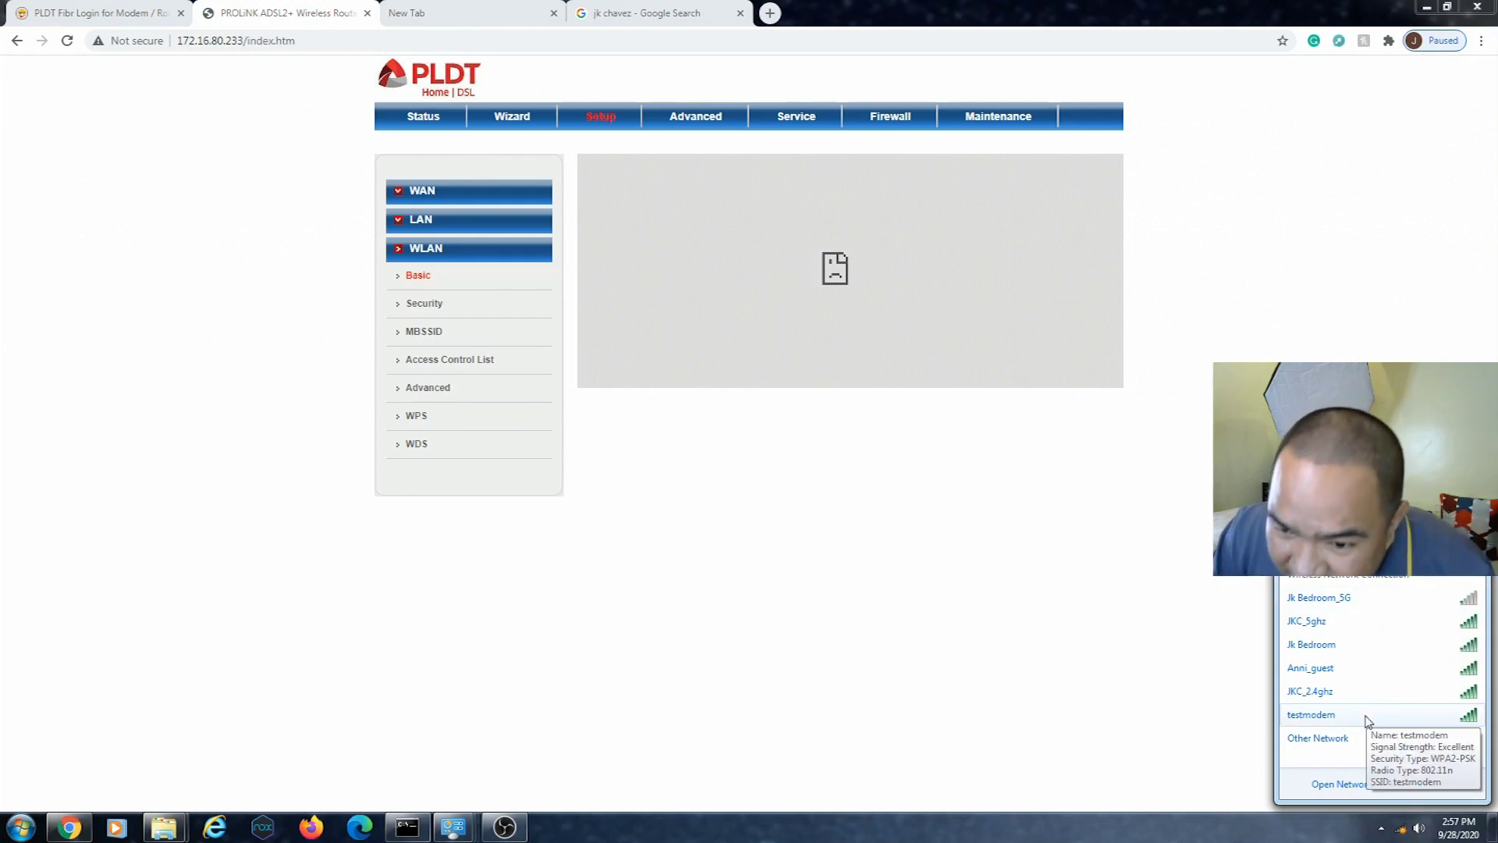
left_click(1368, 717)
left_click(1436, 737)
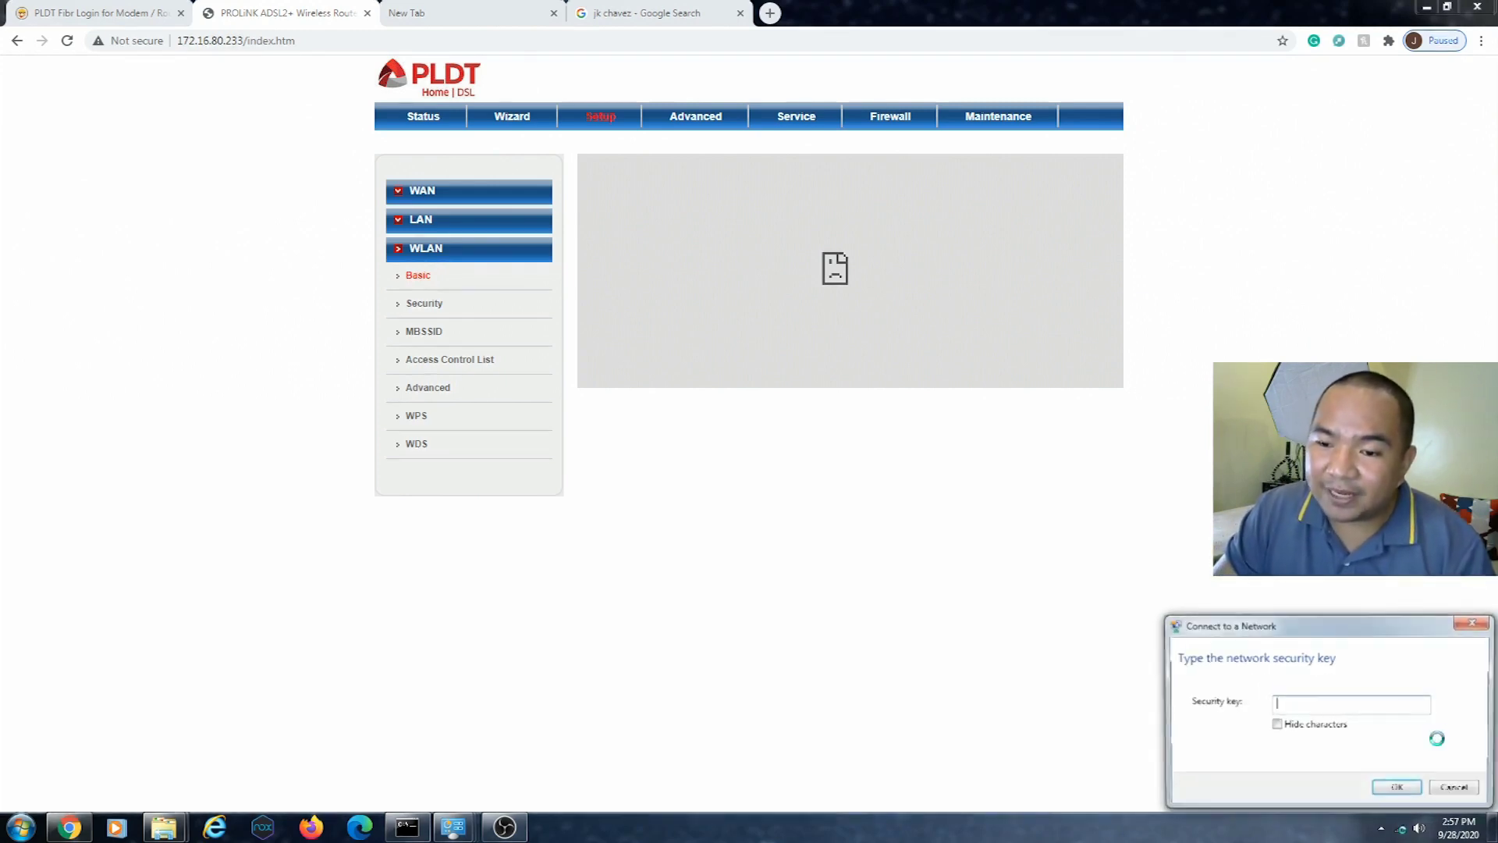
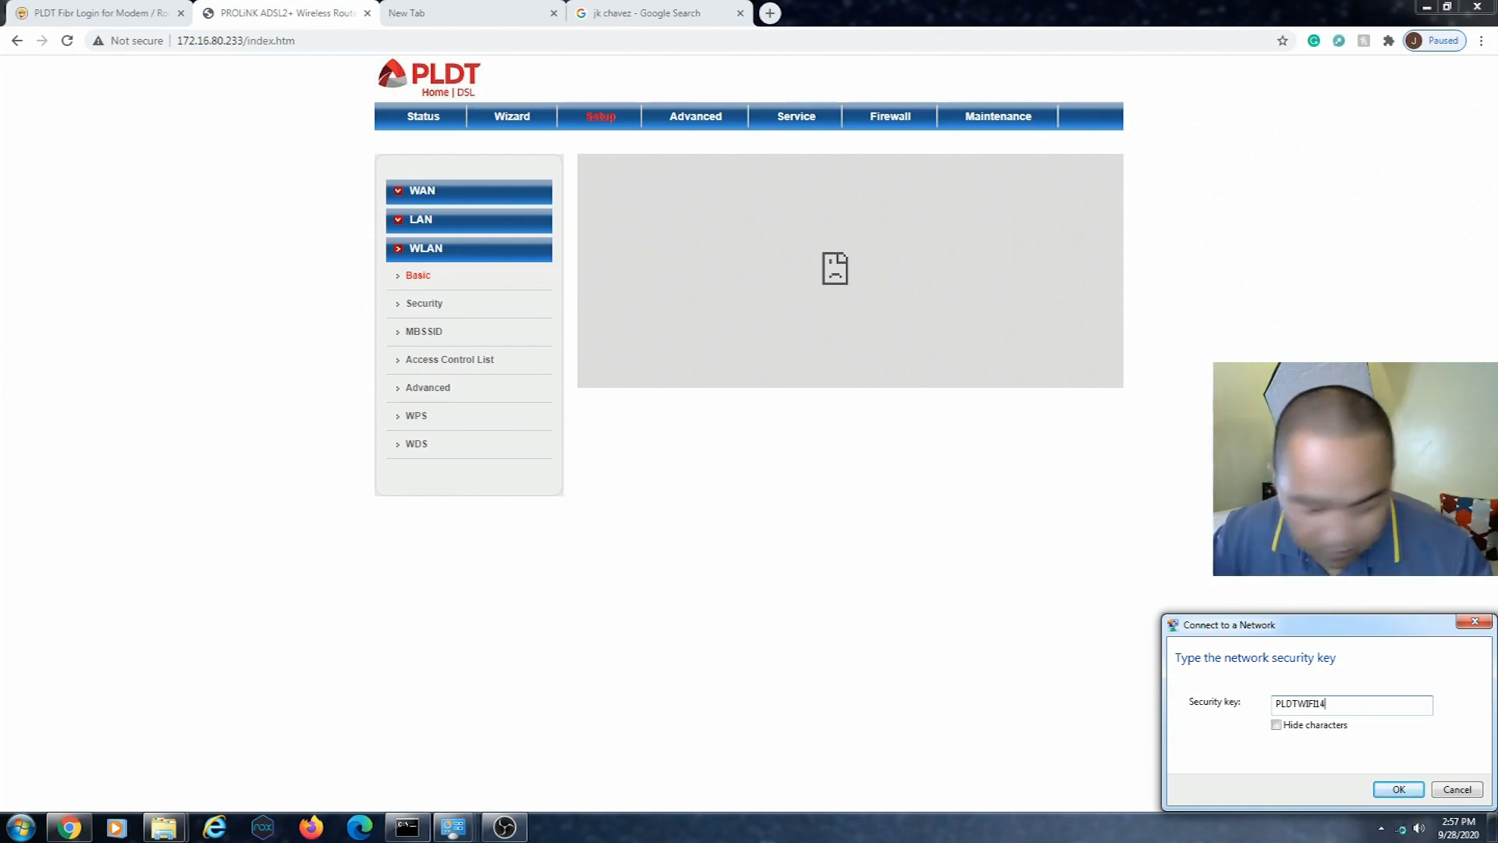
key("Return")
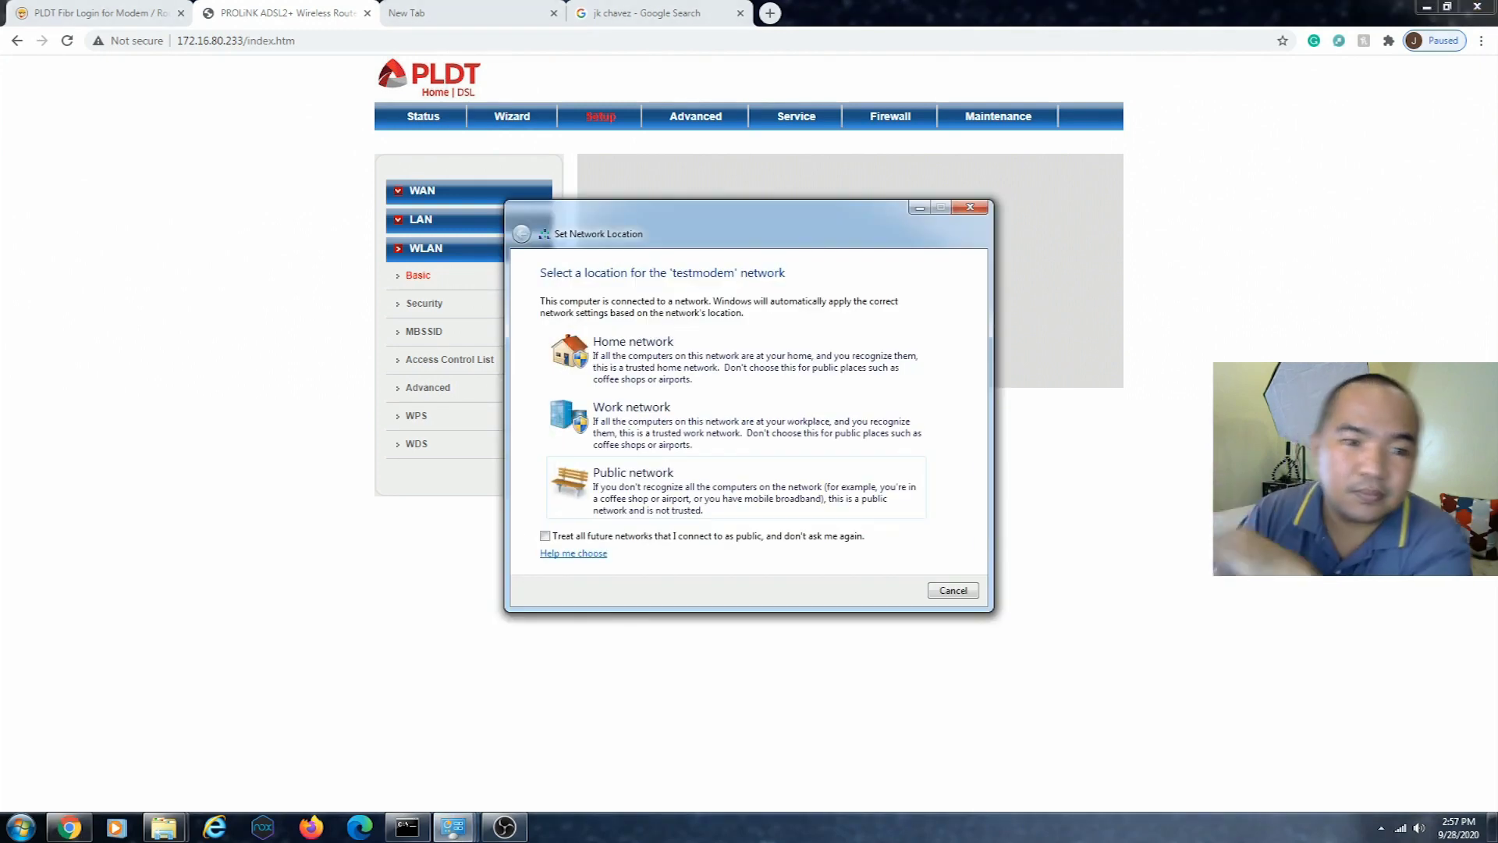
- Set testmodem as a Home network and play the Tenda AC23 router video to confirm internet
left_click(675, 365)
left_click(953, 591)
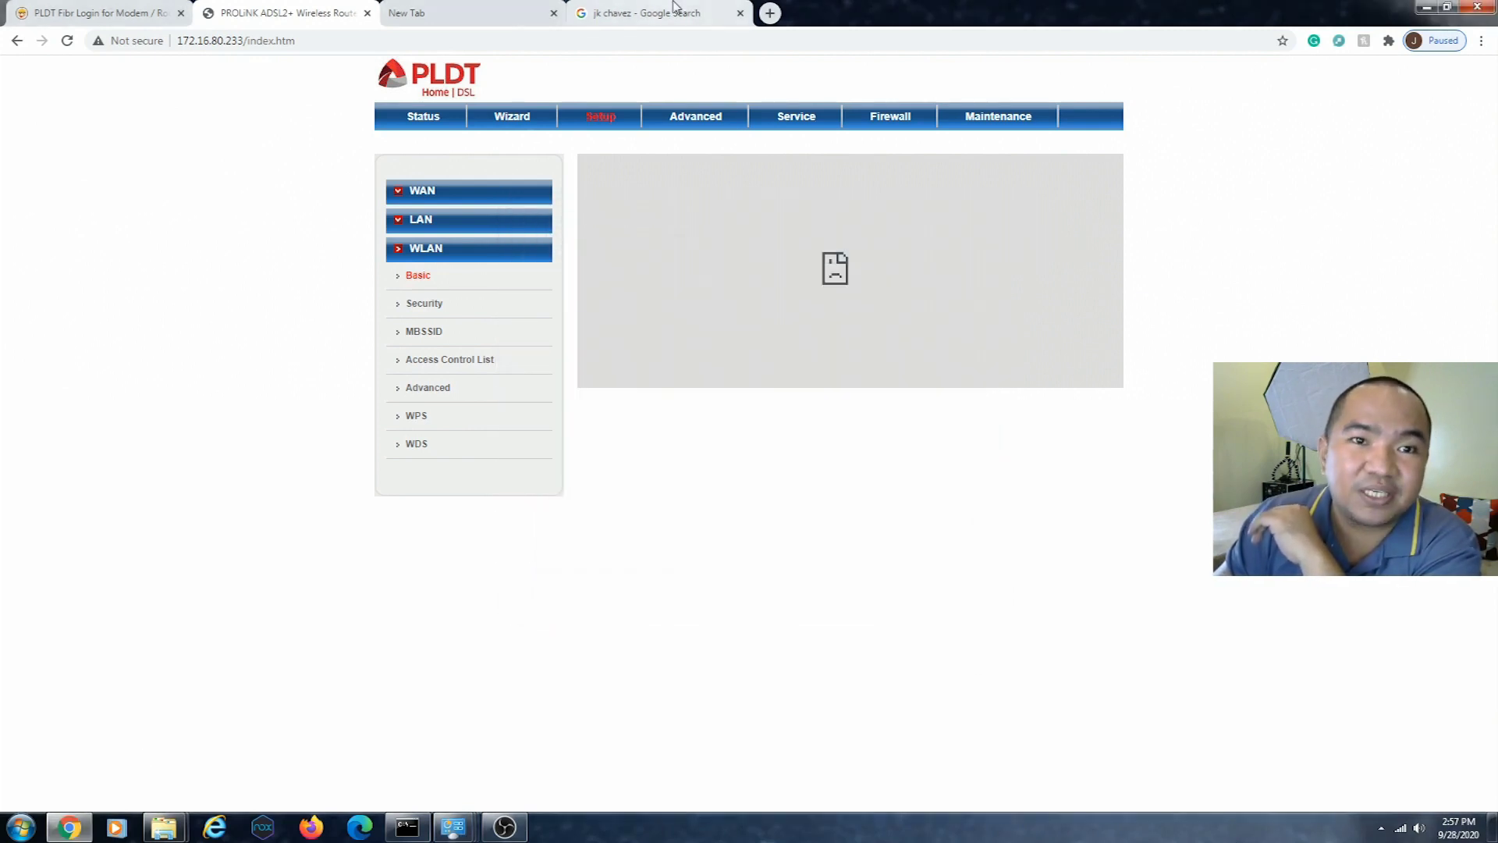
left_click(628, 13)
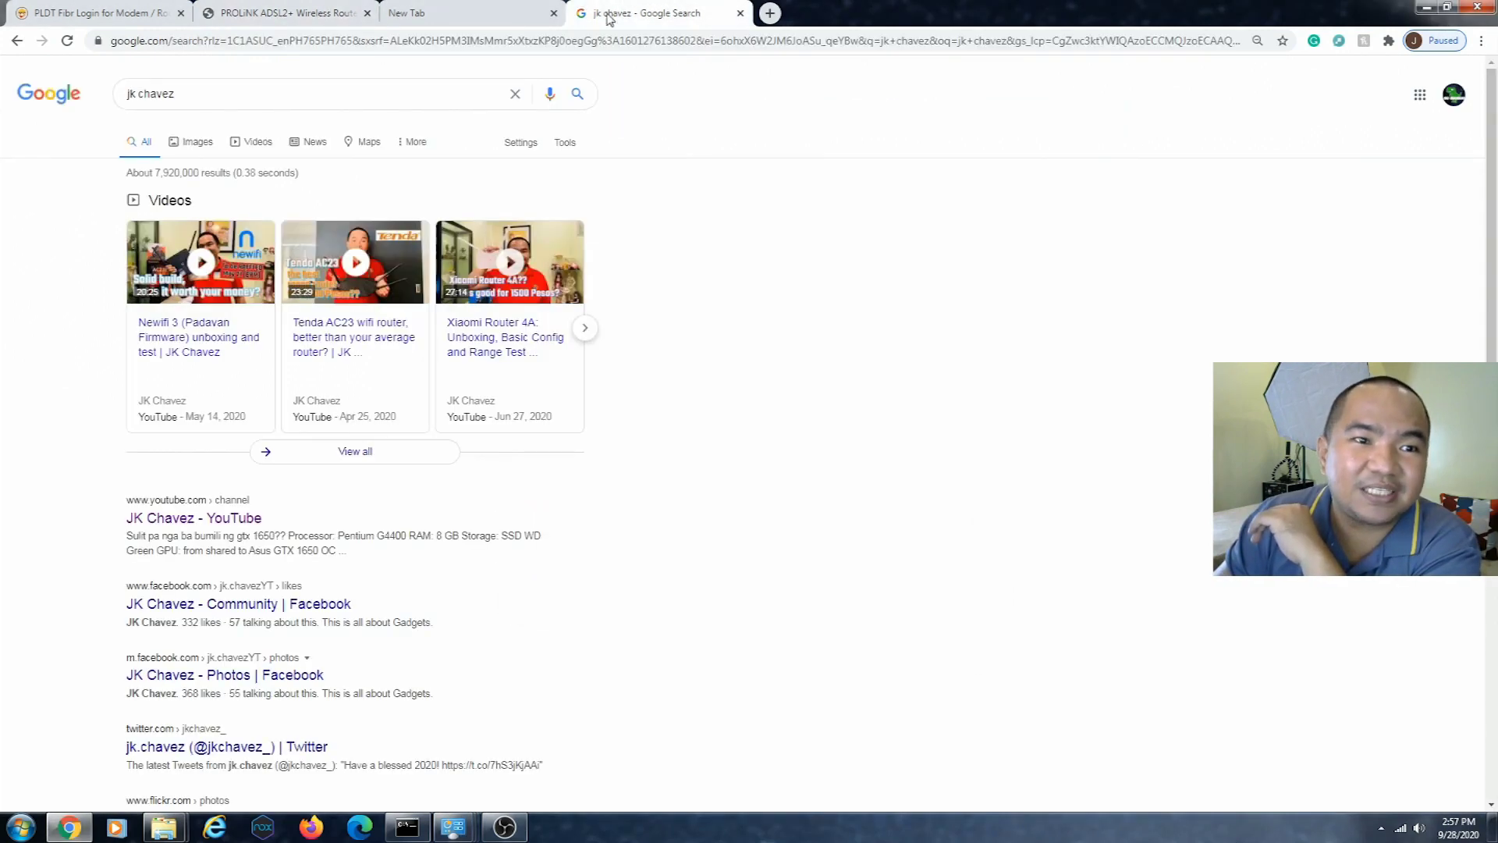
left_click(356, 273)
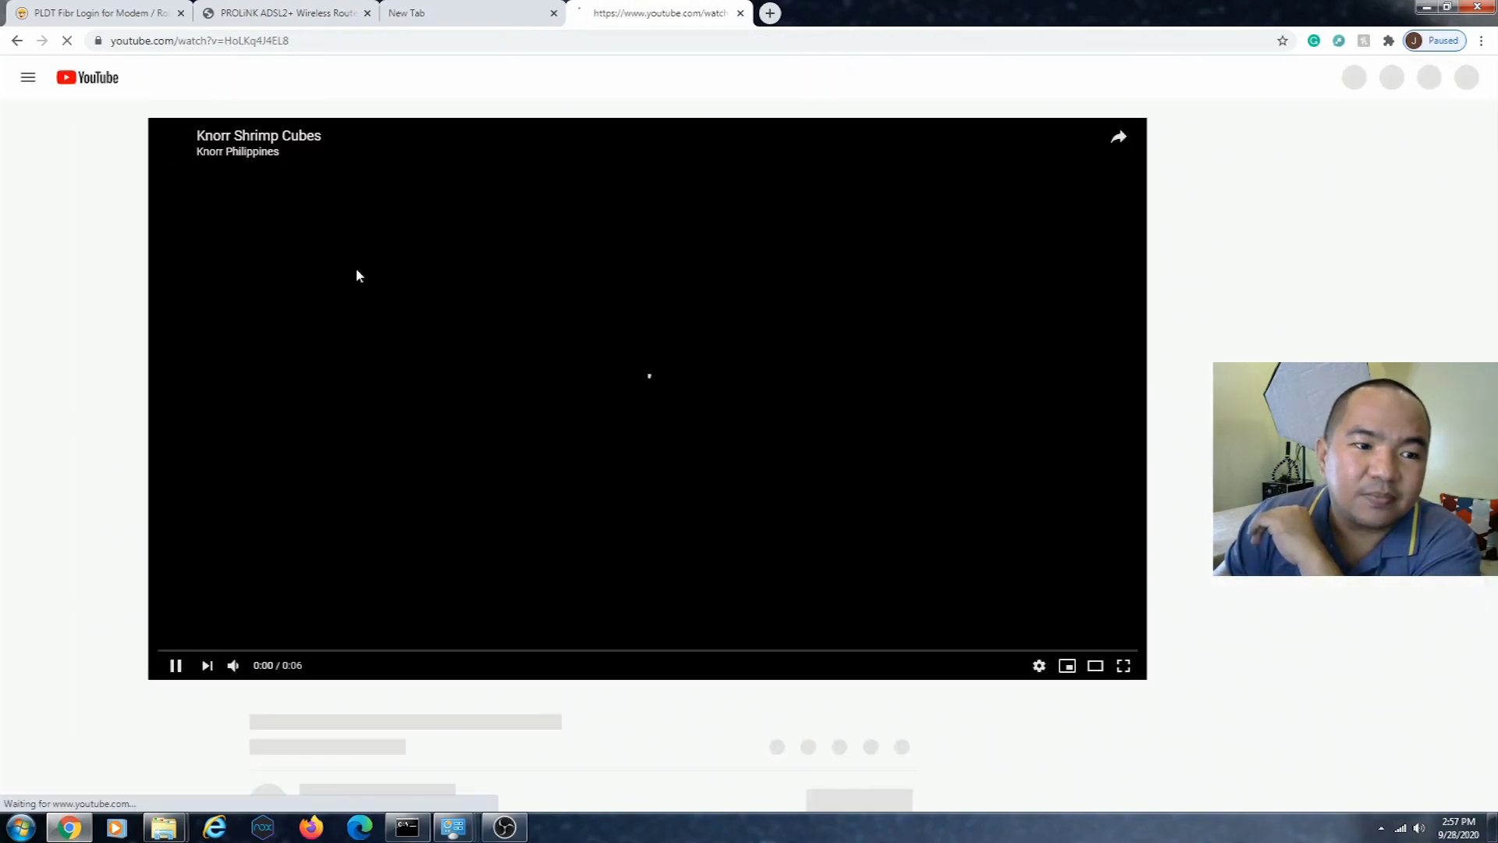